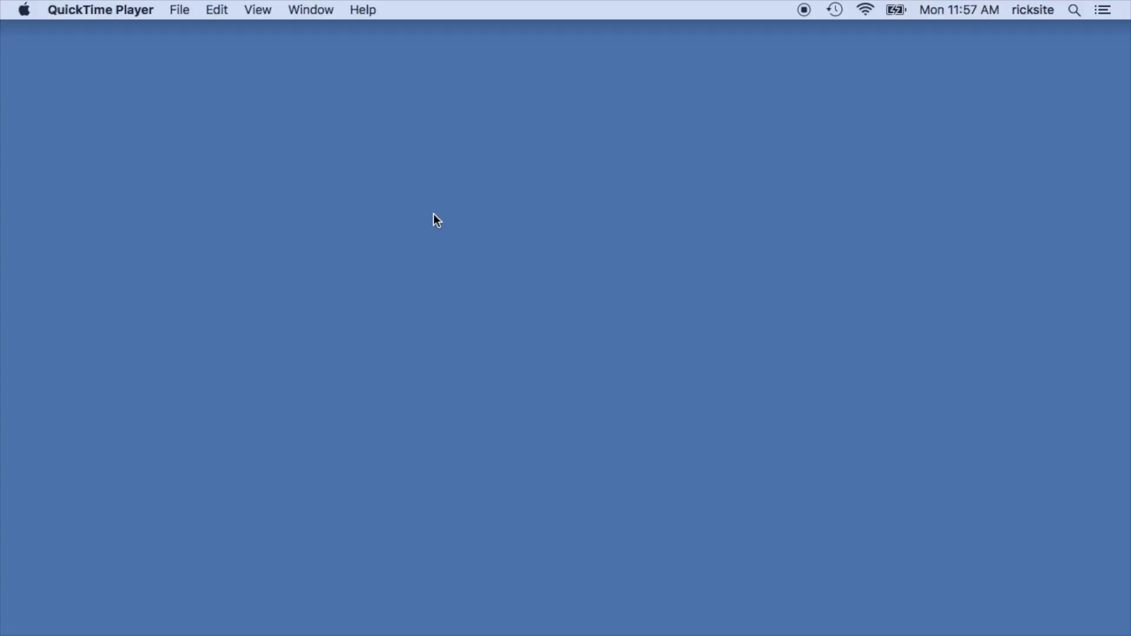
Launch System Preferences and select the Ethernet connection in the Network pane.
{"action": "key", "text": "super+space"}
{"action": "type", "text": "syste"}
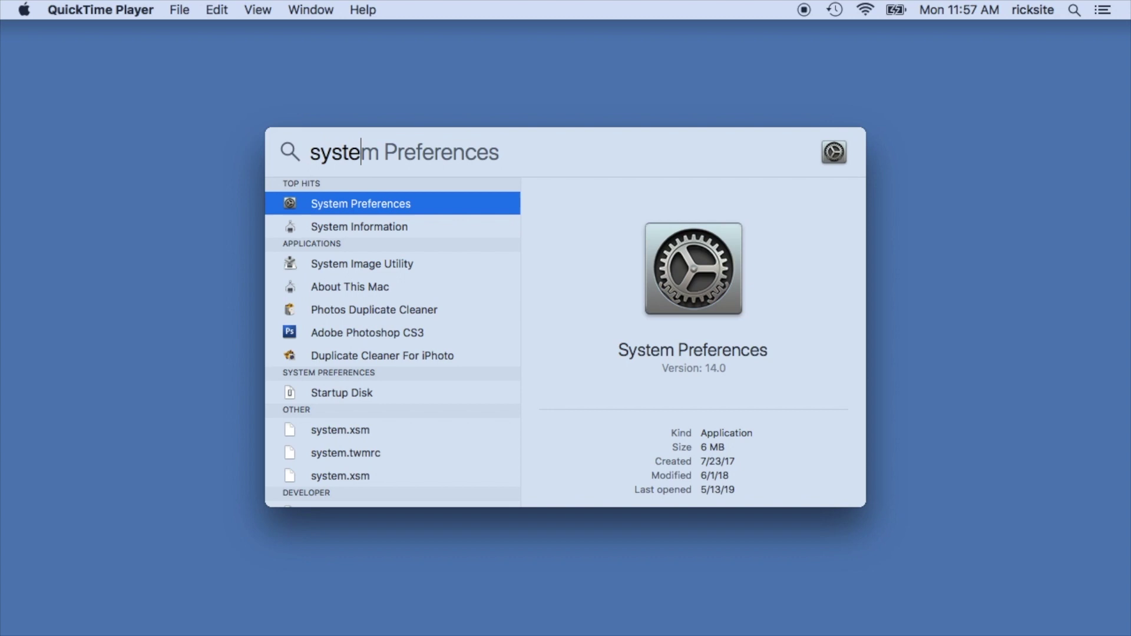
{"action": "key", "text": "Return"}
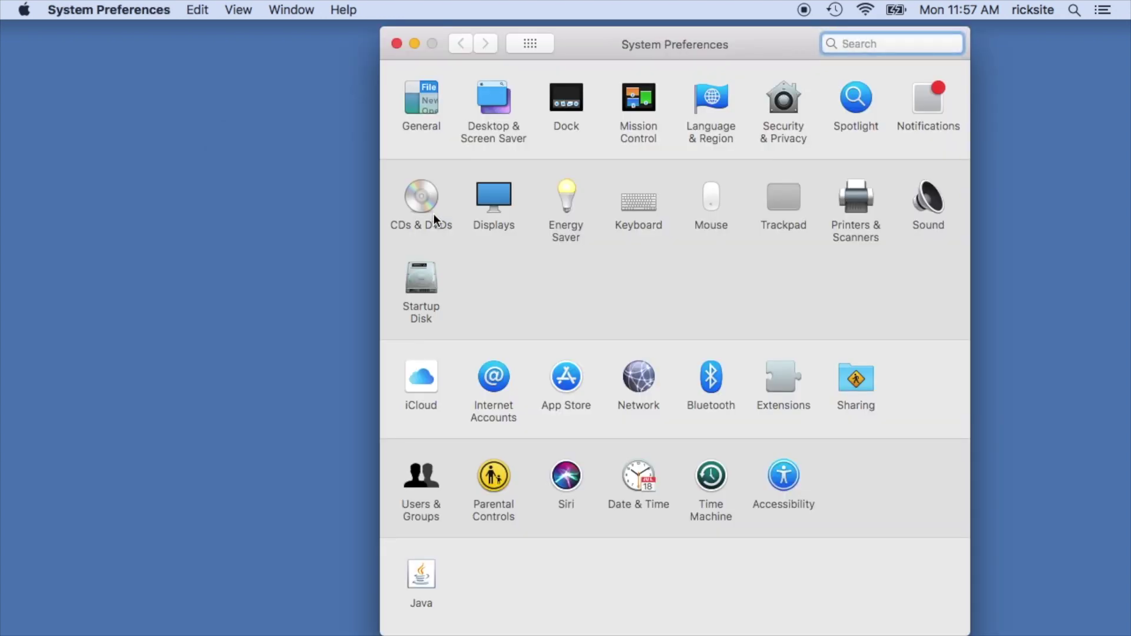
{"action": "left_click", "coordinate": [641, 379]}
{"action": "left_click", "coordinate": [462, 136]}
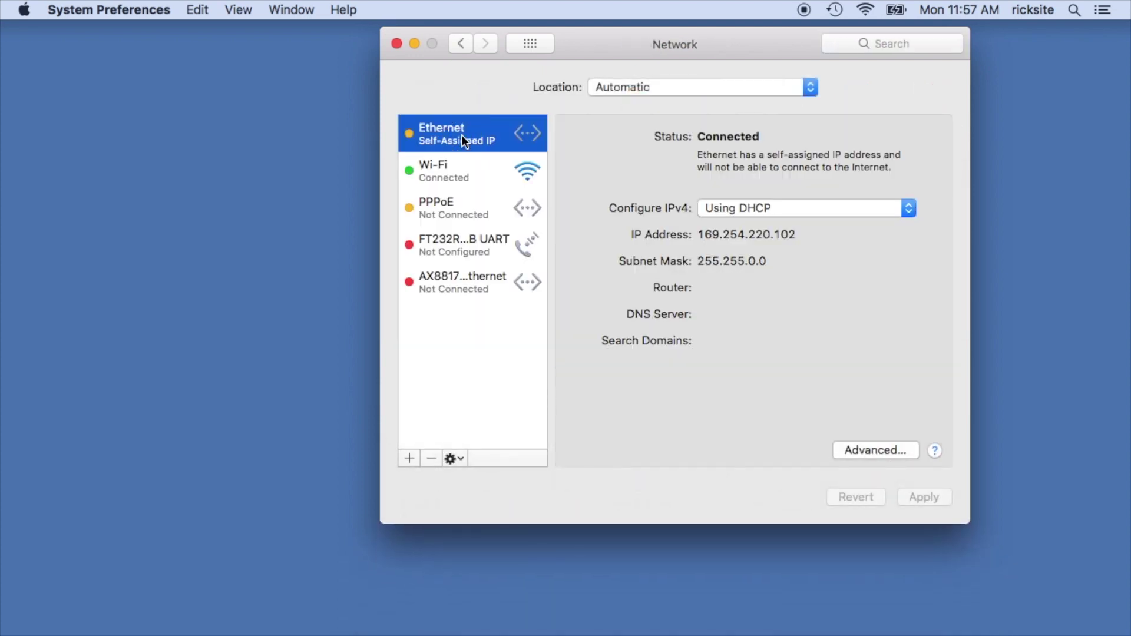
Set Ethernet IPv4 manually to 192.168.1.10 with subnet mask 255.255.255.0 and apply.
{"action": "left_click", "coordinate": [794, 209]}
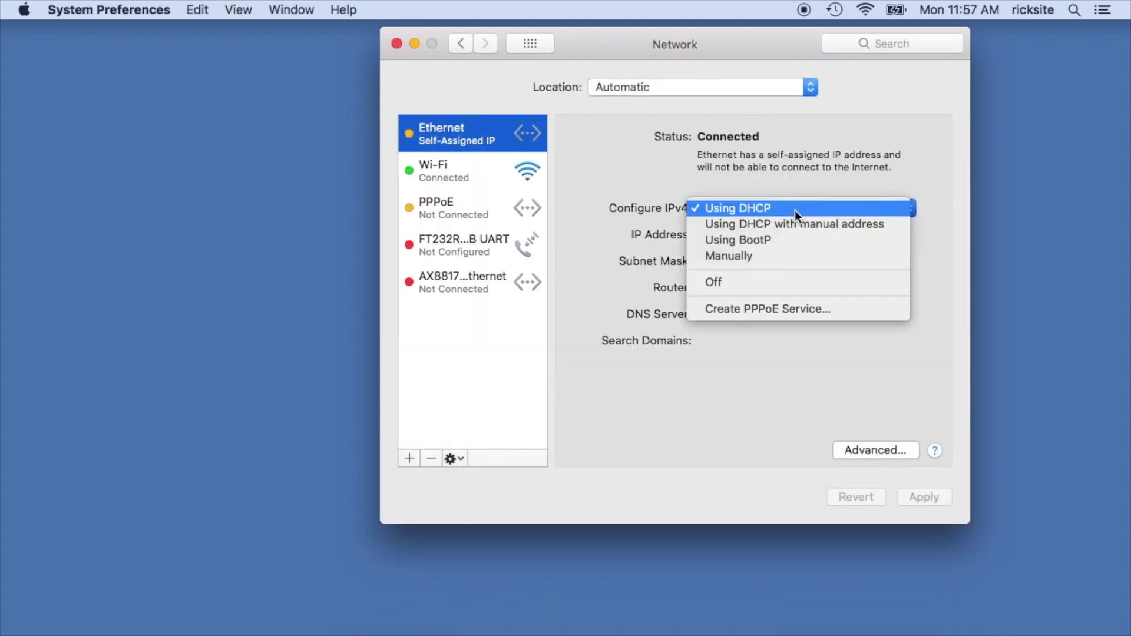
{"action": "left_click", "coordinate": [787, 260]}
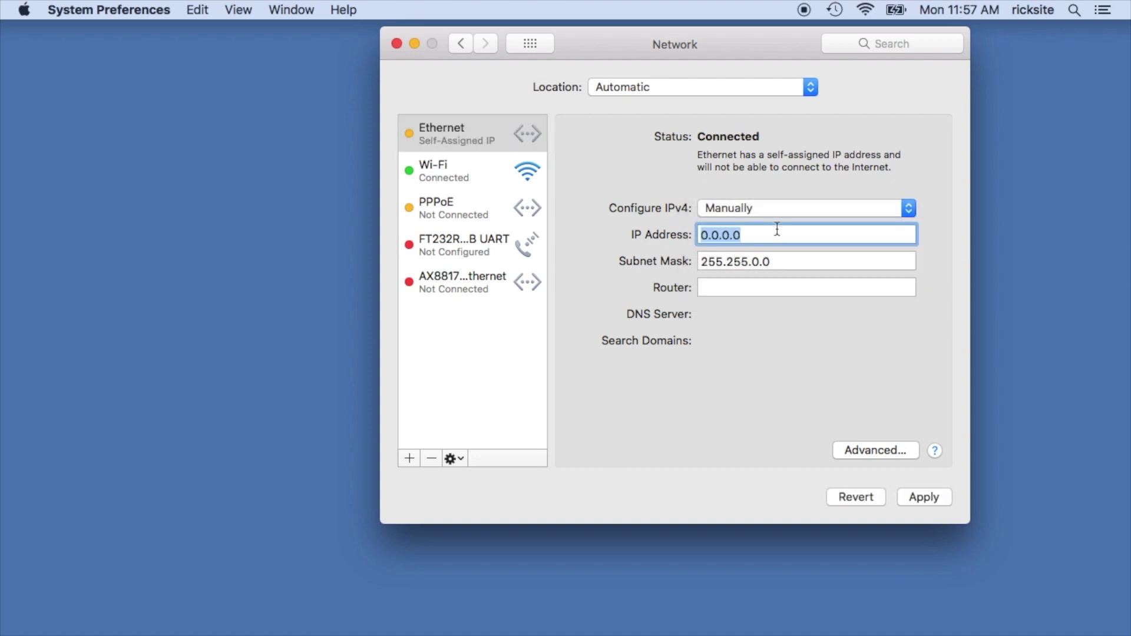
{"action": "type", "text": "192.168.1.10"}
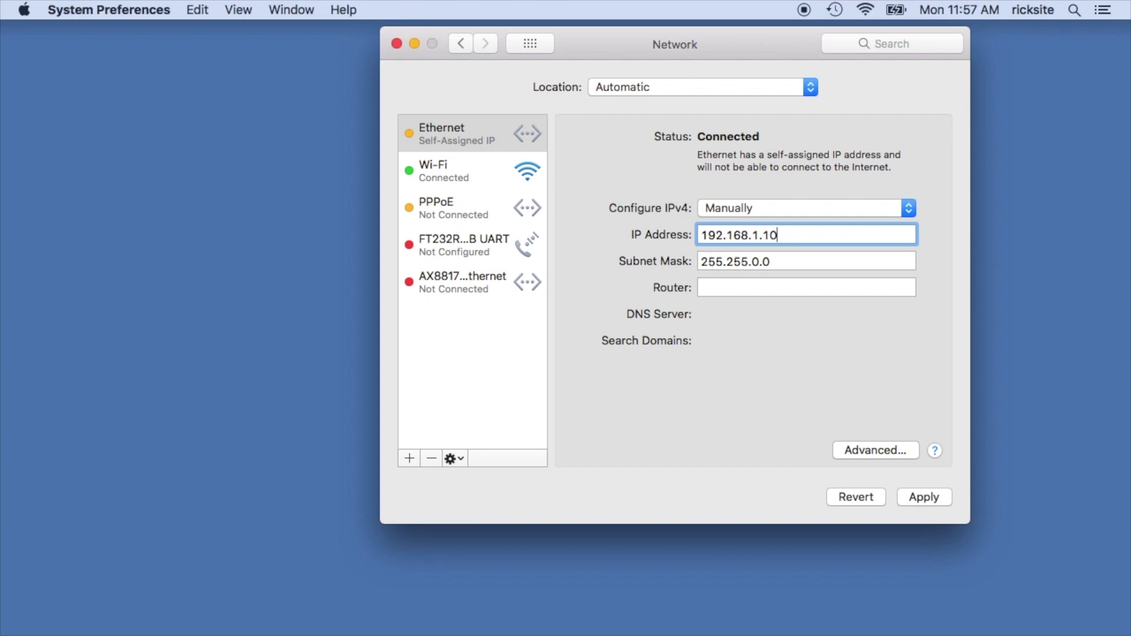
{"action": "left_click", "coordinate": [777, 263]}
{"action": "key", "text": "Left"}
{"action": "key", "text": "Left"}
{"action": "key", "text": "BackSpace"}
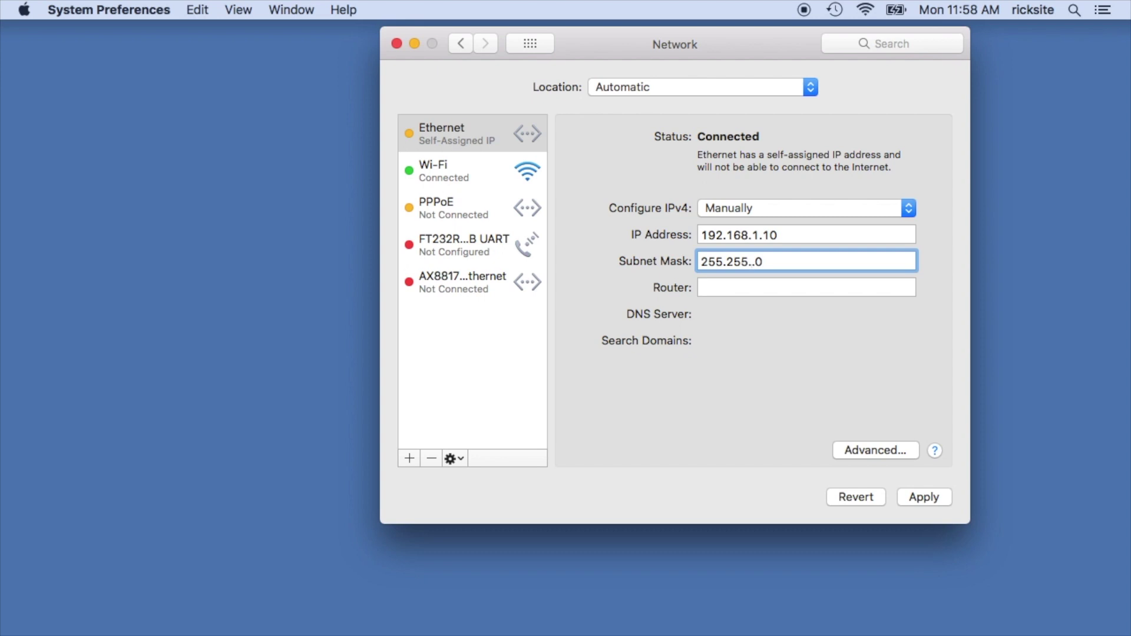
{"action": "type", "text": "255"}
{"action": "left_click", "coordinate": [923, 498]}
Ping 192.168.1.1 in Terminal until 3 packets return with 0% loss, then open a blank Safari window.
{"action": "key", "text": "super+space"}
{"action": "type", "text": "terminal"}
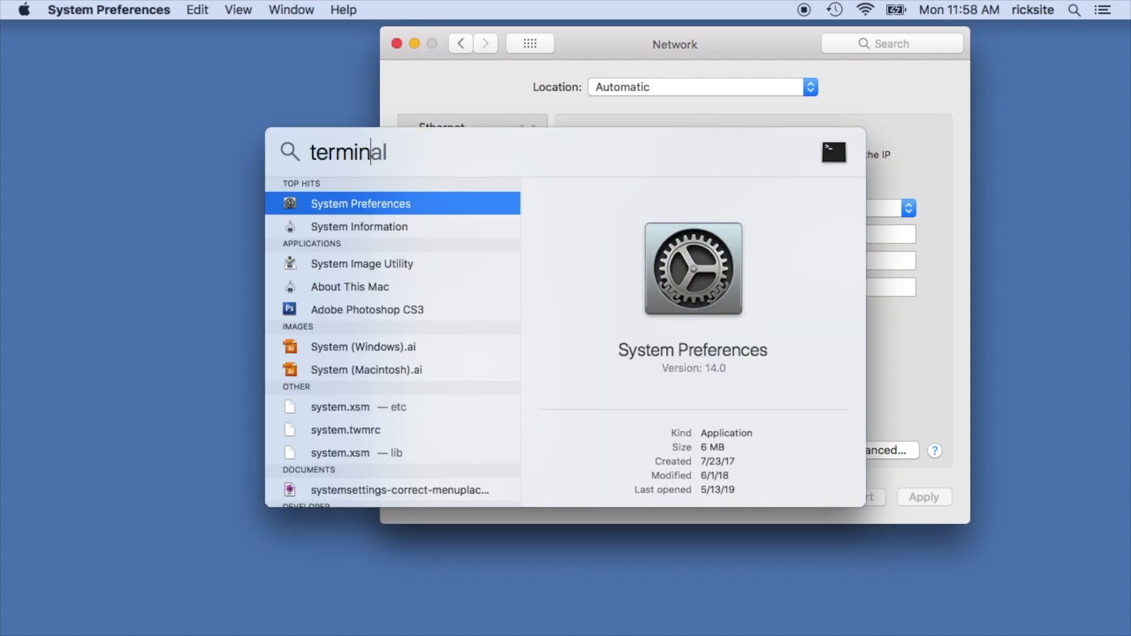
{"action": "key", "text": "Return"}
{"action": "type", "text": "ping 1"}
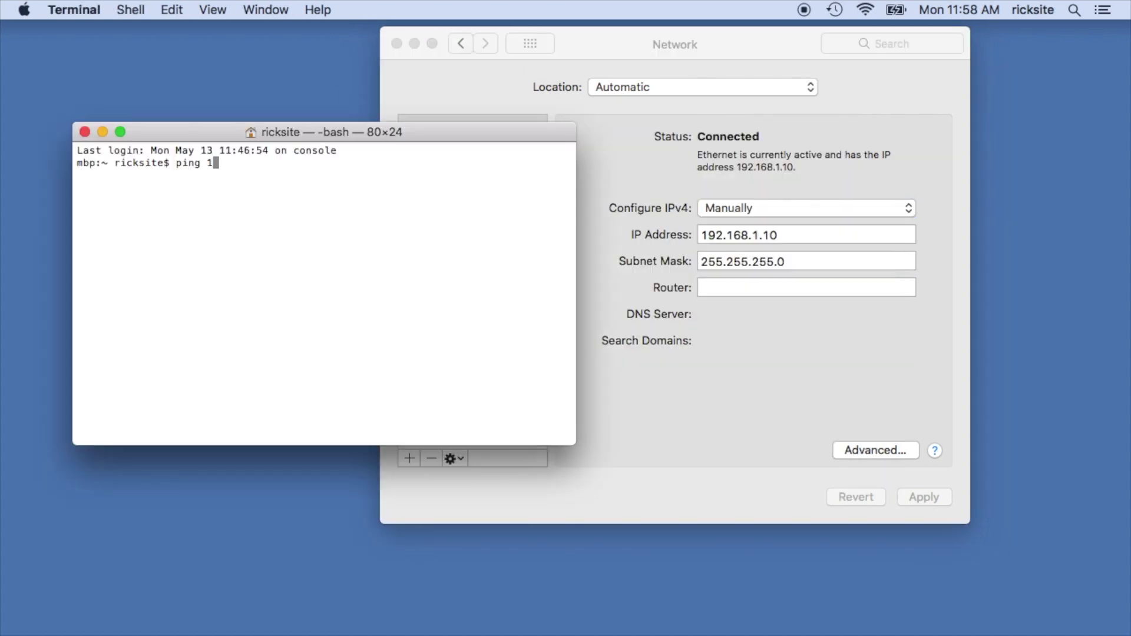
{"action": "type", "text": "92.168.1.1"}
{"action": "key", "text": "Return"}
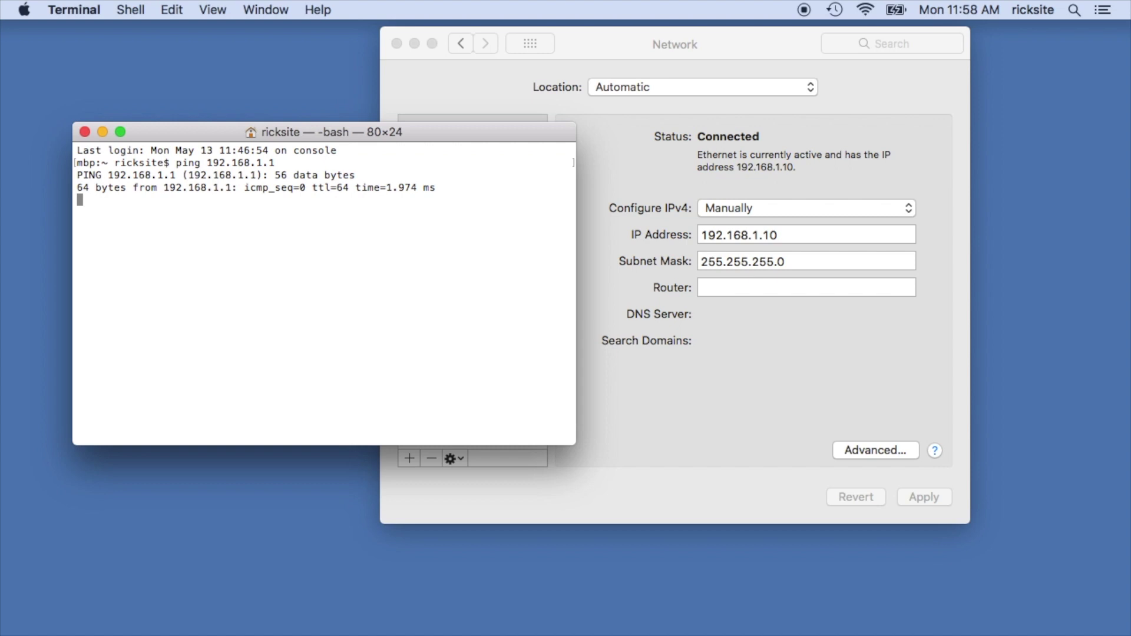
{"action": "key", "text": "ctrl+c"}
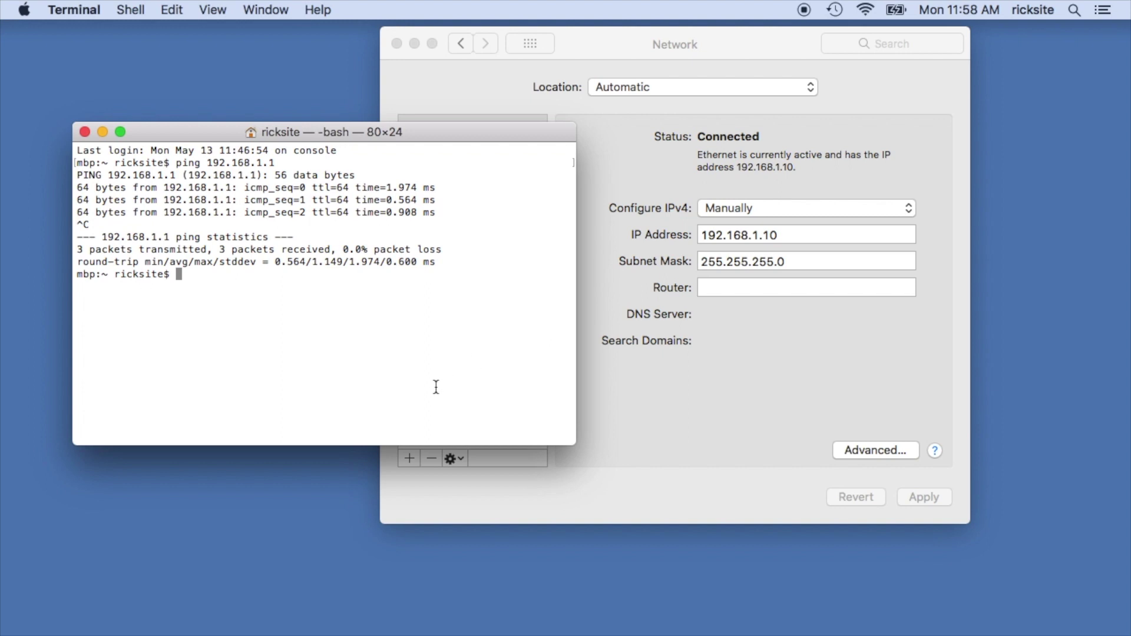
{"action": "left_click", "coordinate": [302, 611]}
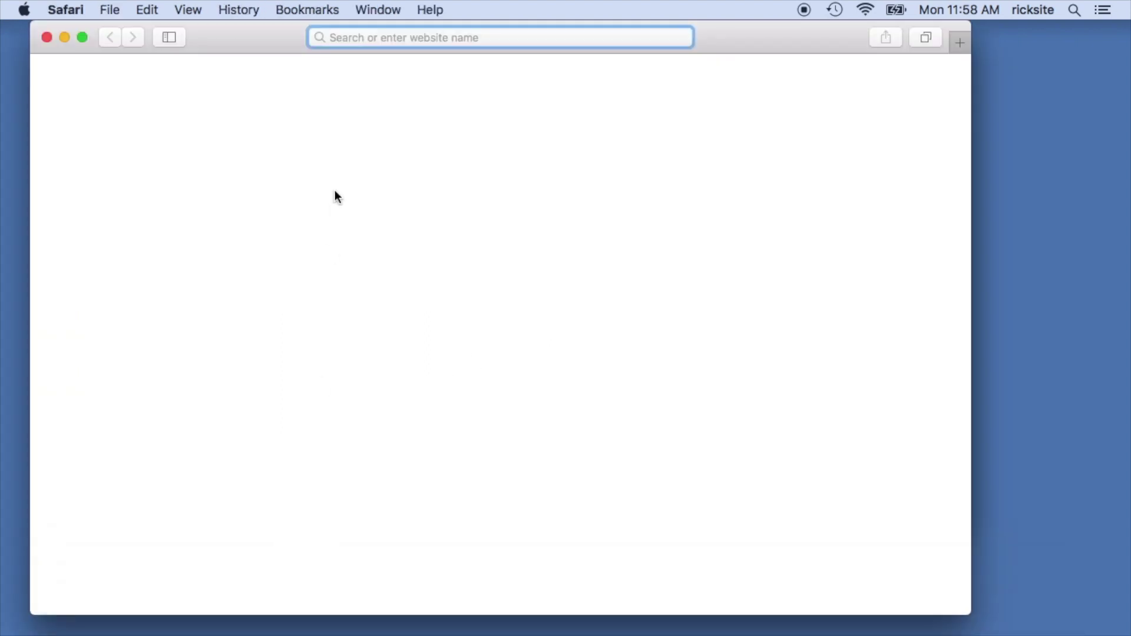
Load 192.168.1.1 in Safari, sign in with the administrator credentials, and decline saving the password.
{"action": "type", "text": "192.168.1.1"}
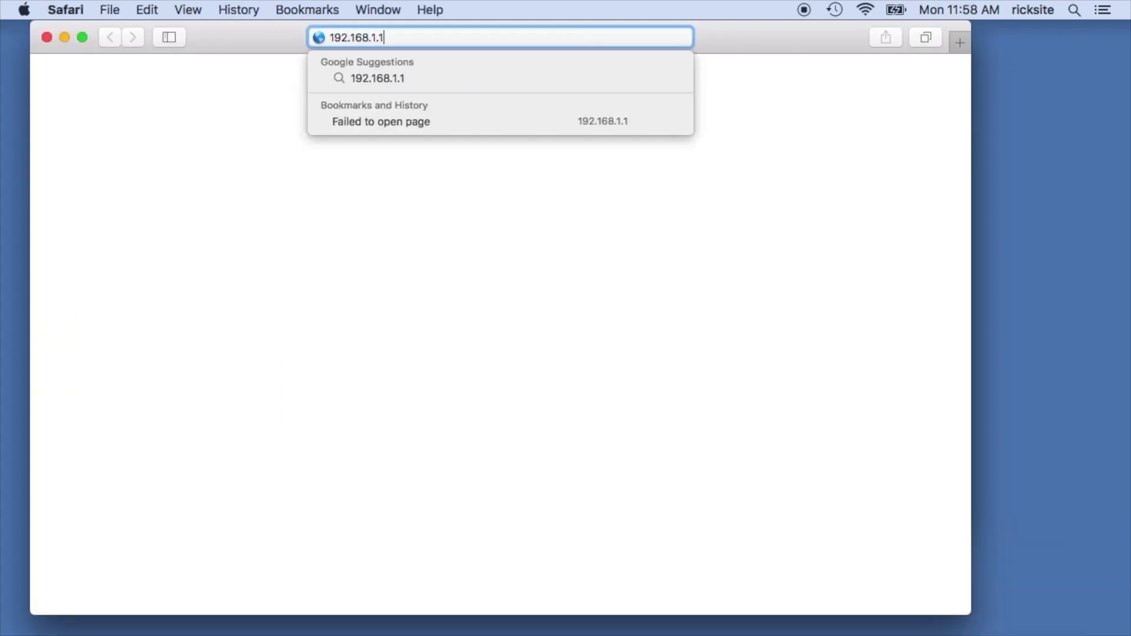
{"action": "key", "text": "Return"}
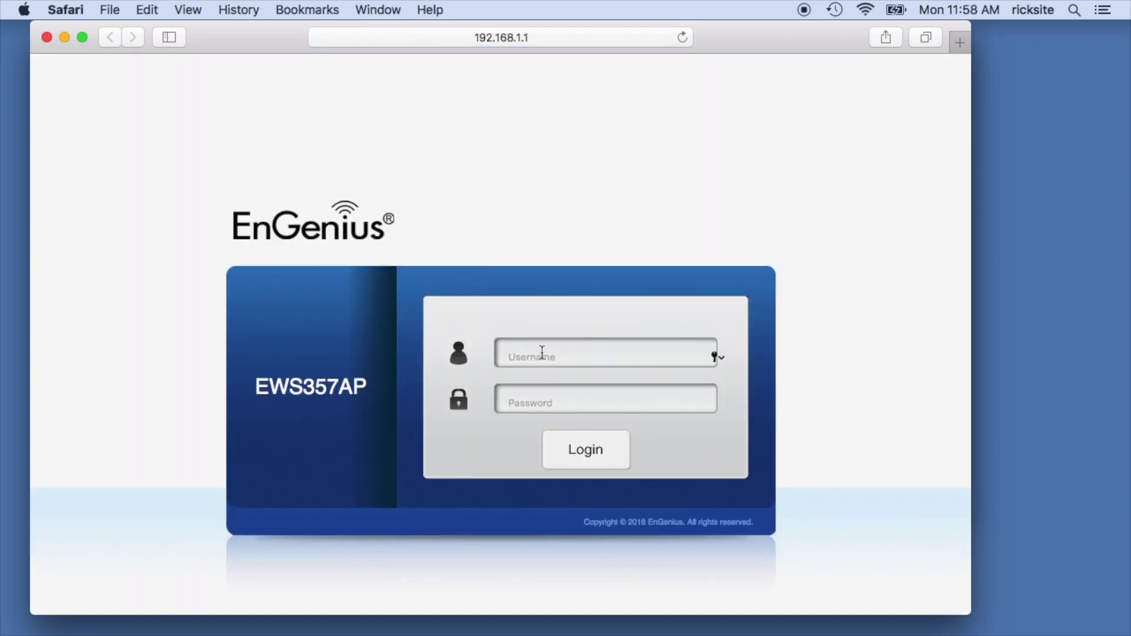
{"action": "type", "text": "admin"}
{"action": "key", "text": "Tab"}
{"action": "type", "text": "a"}
{"action": "left_click", "coordinate": [587, 453]}
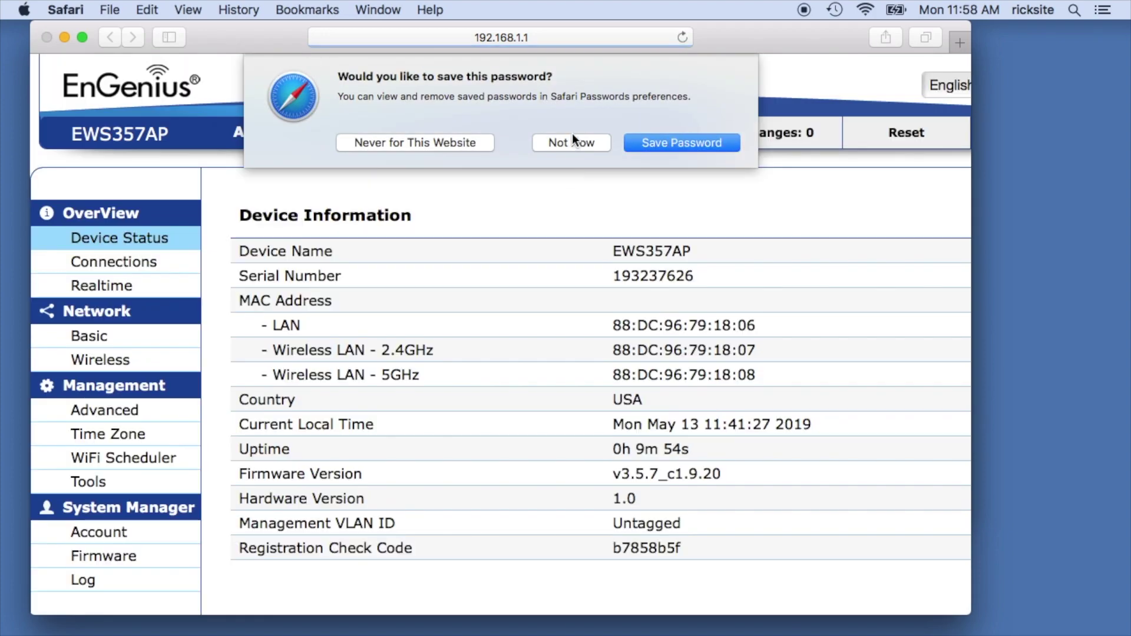
{"action": "left_click", "coordinate": [570, 142]}
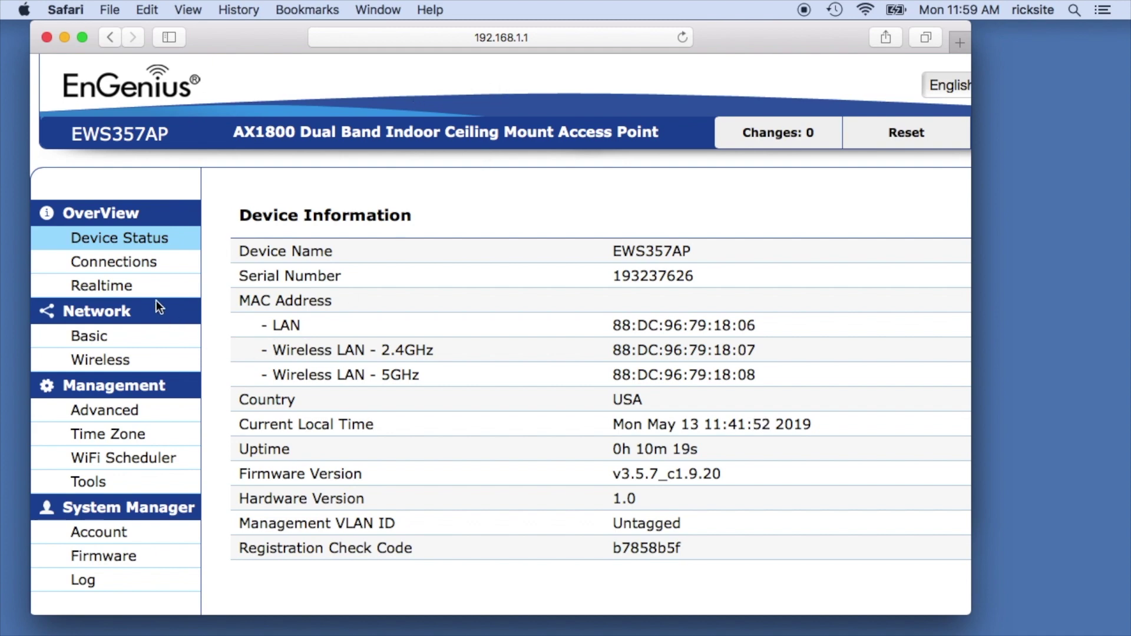
Under Network > Basic, set static IP 192.168.7.22 and gateway 192.168.7.1, then save and apply.
{"action": "left_click", "coordinate": [100, 333]}
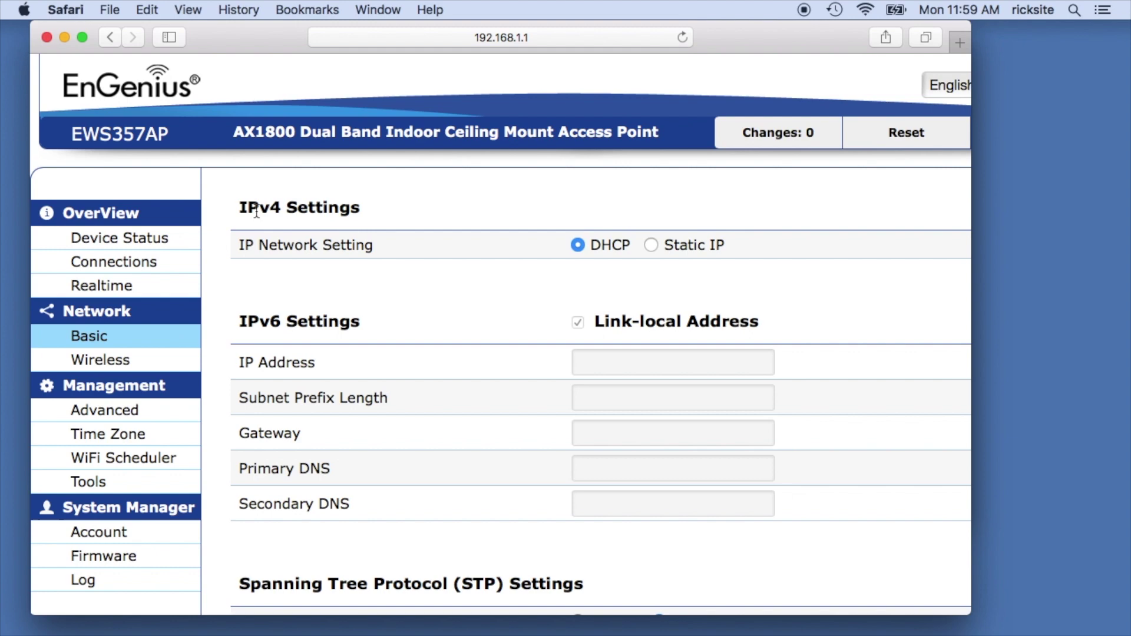
{"action": "left_click", "coordinate": [651, 246]}
{"action": "left_click", "coordinate": [656, 280]}
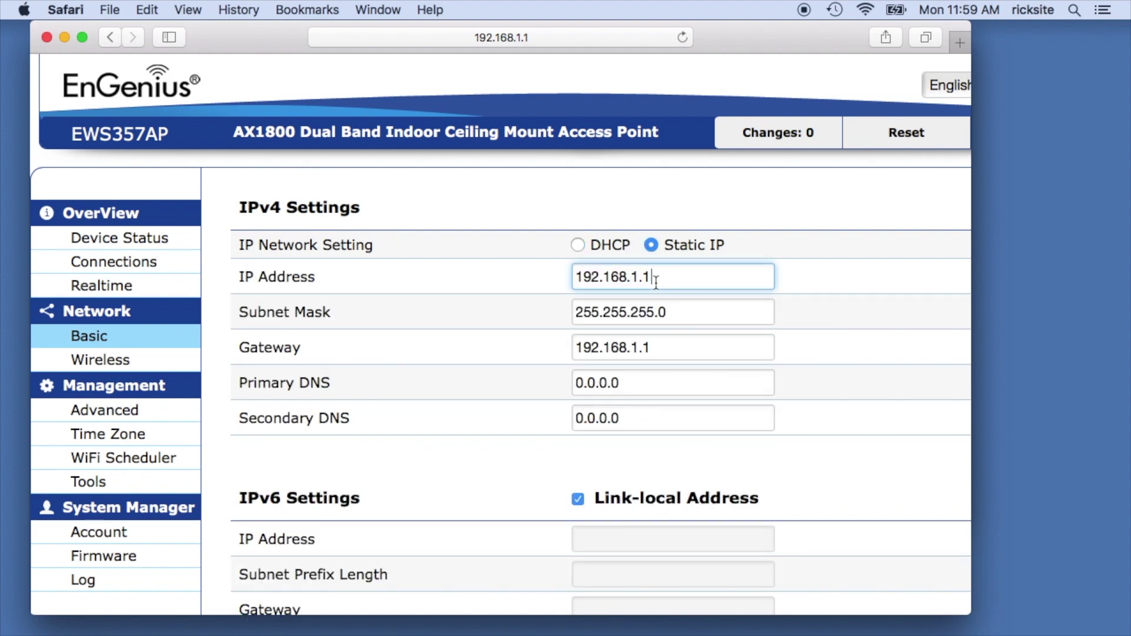
{"action": "key", "text": "BackSpace"}
{"action": "key", "text": "BackSpace"}
{"action": "key", "text": "BackSpace"}
{"action": "type", "text": "7.22"}
{"action": "left_click", "coordinate": [677, 352]}
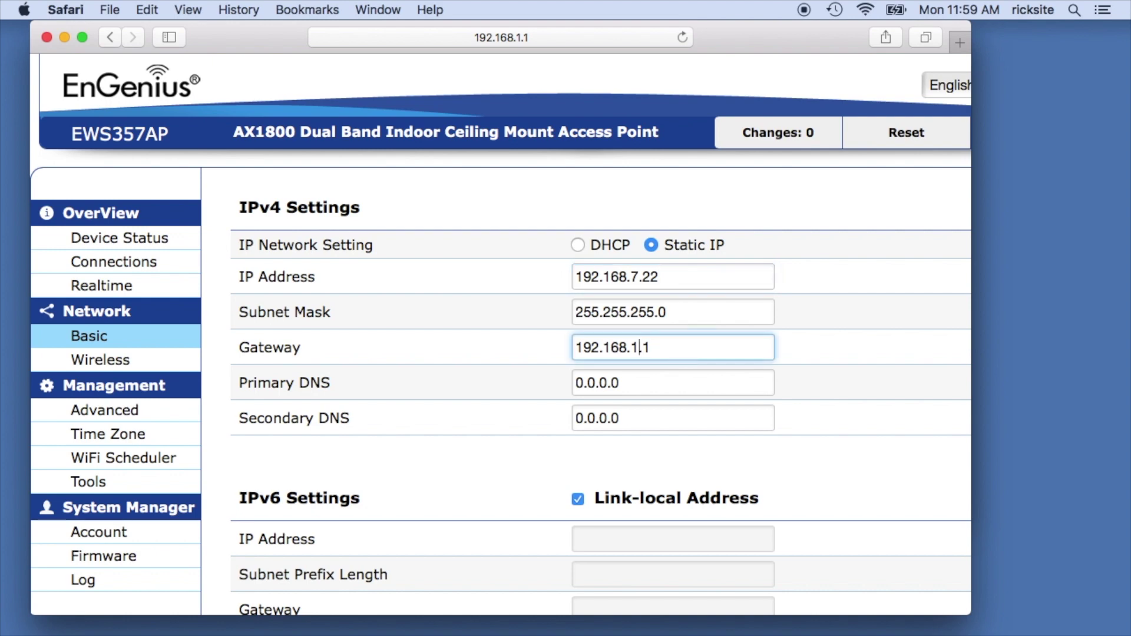
{"action": "key", "text": "BackSpace"}
{"action": "type", "text": "7"}
{"action": "scroll", "coordinate": [687, 393], "scroll_direction": "down", "scroll_amount": 10}
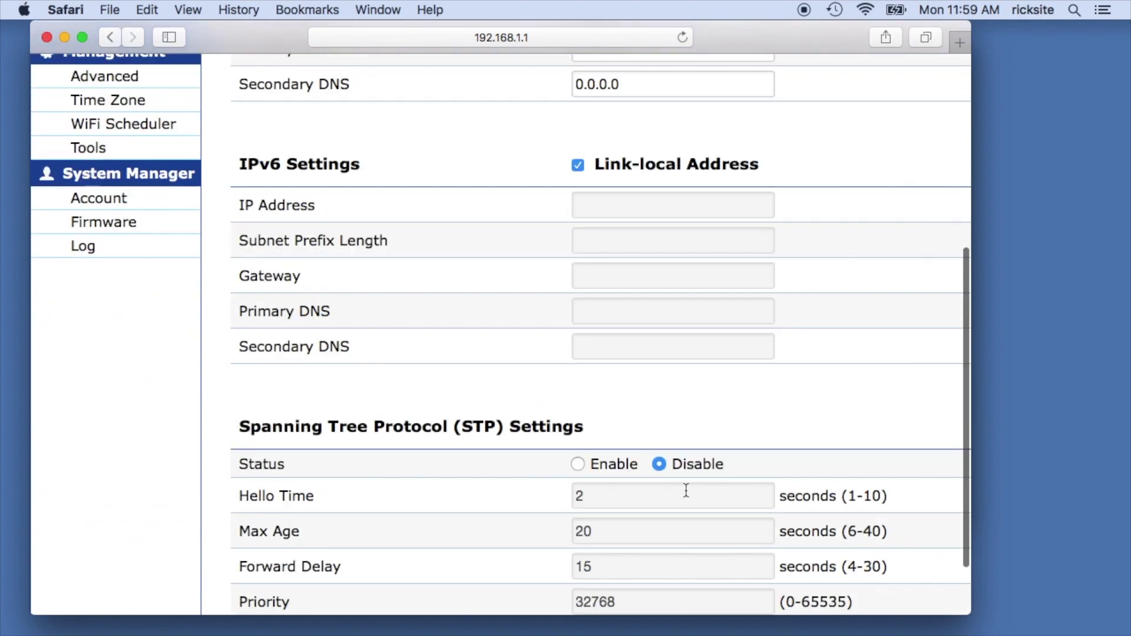
{"action": "left_click", "coordinate": [257, 590]}
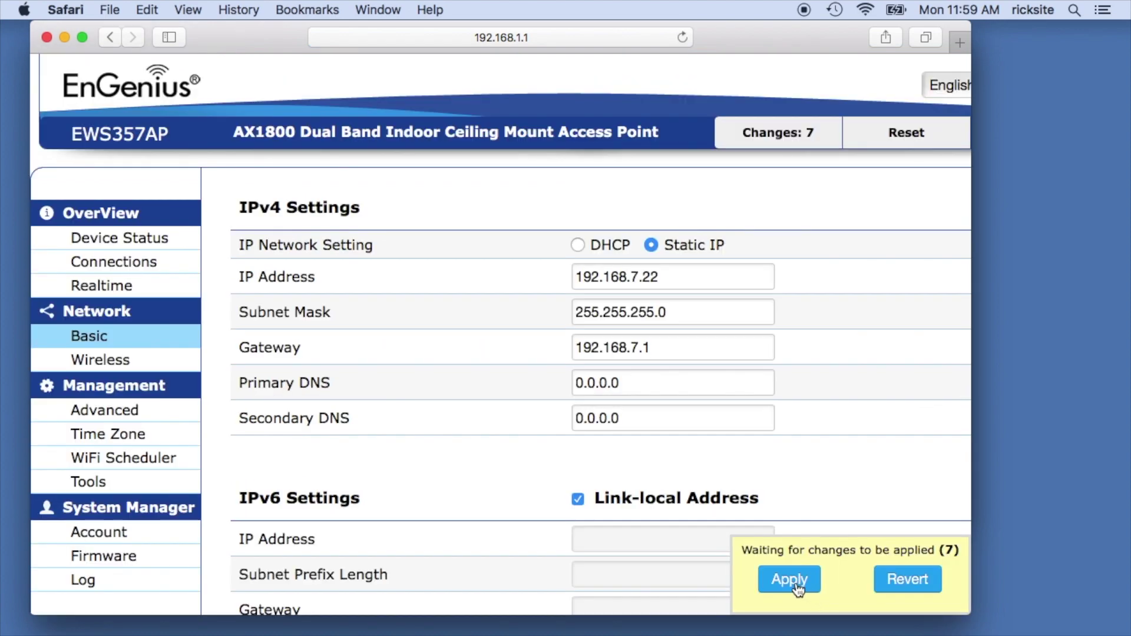
{"action": "left_click", "coordinate": [796, 583]}
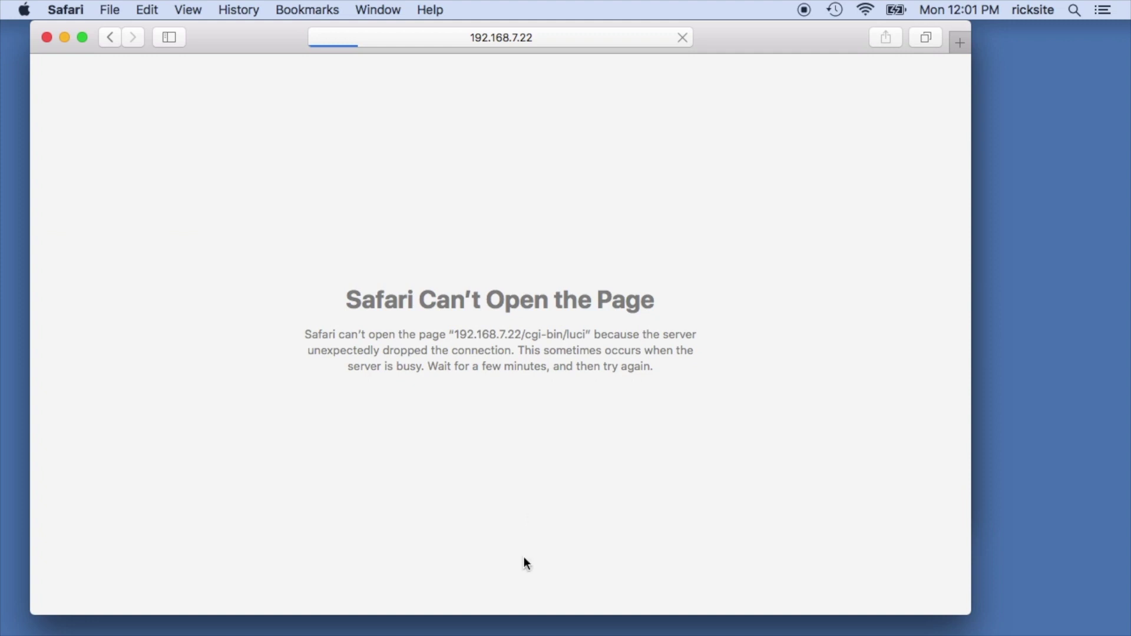
Switch the Mac's Ethernet back to DHCP, apply it, and close Network preferences.
{"action": "mouse_move", "coordinate": [559, 632]}
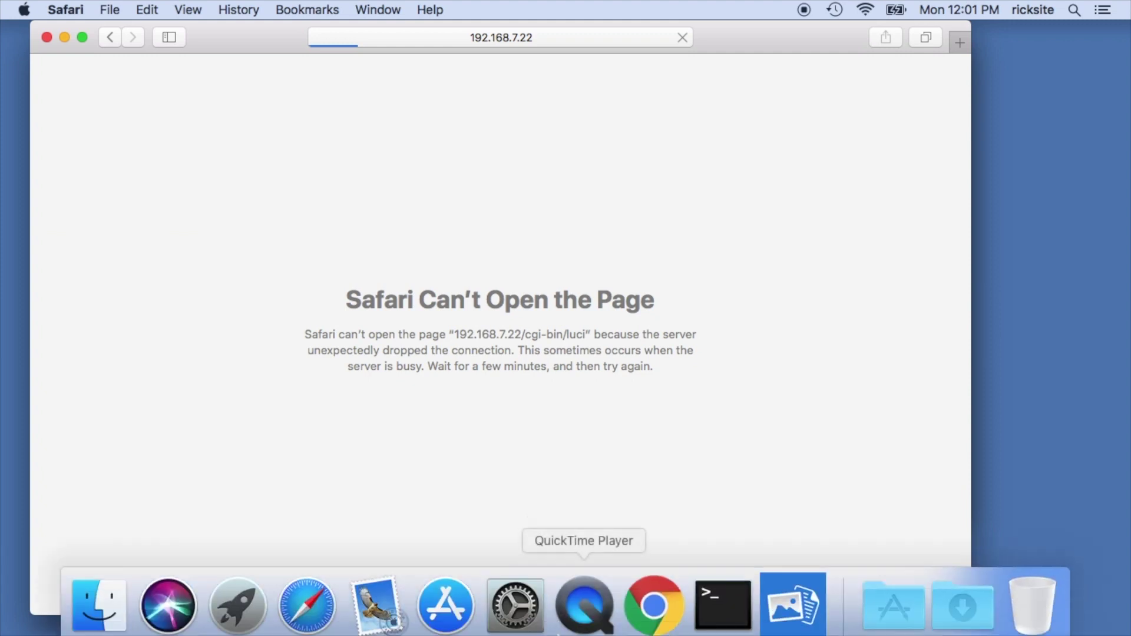
{"action": "left_click", "coordinate": [531, 612]}
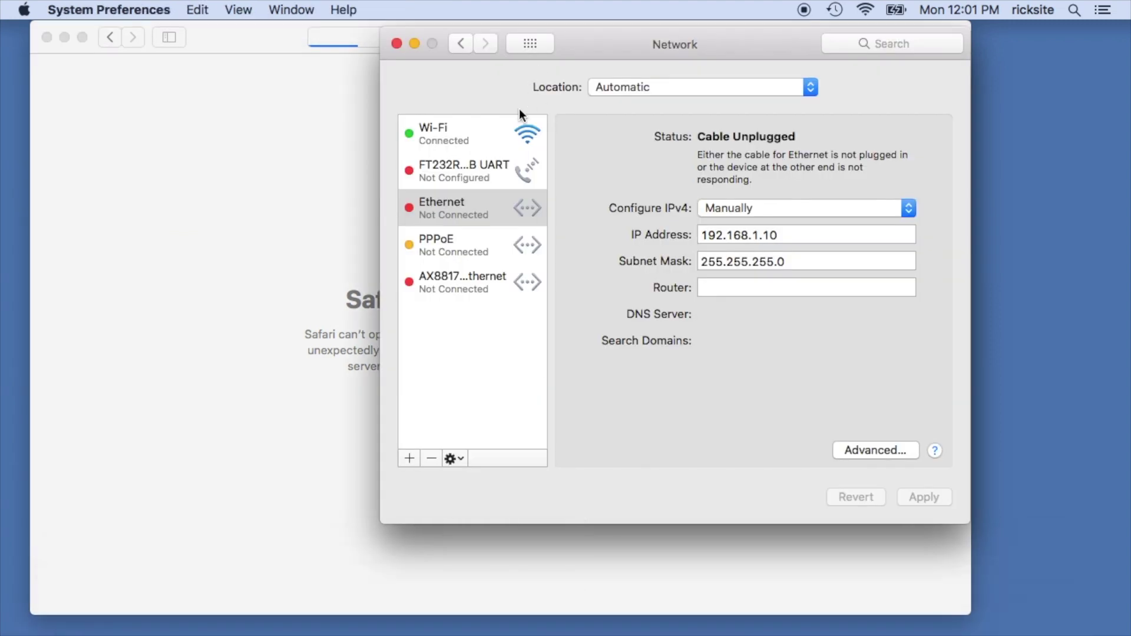
{"action": "left_click", "coordinate": [473, 217]}
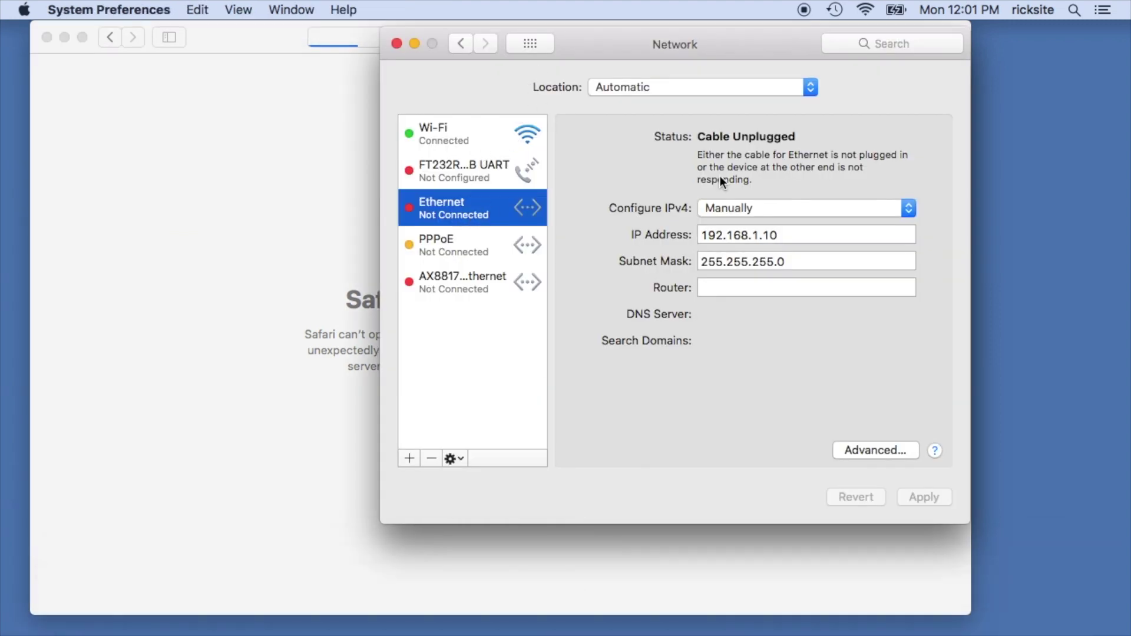
{"action": "left_click", "coordinate": [832, 207]}
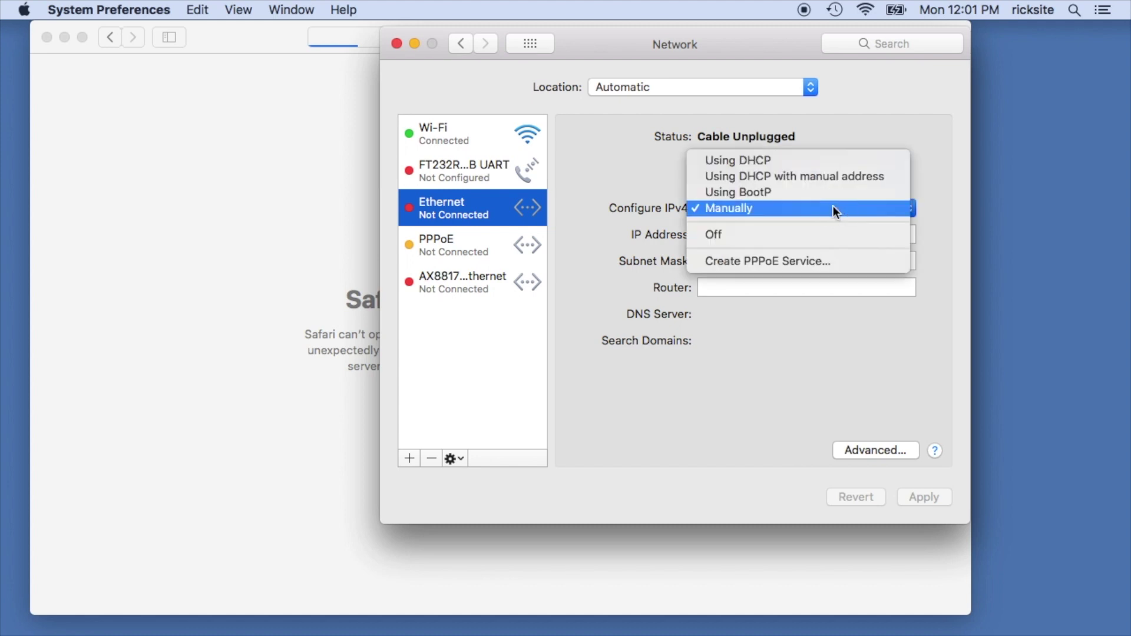
{"action": "left_click", "coordinate": [818, 159]}
{"action": "left_click", "coordinate": [910, 499]}
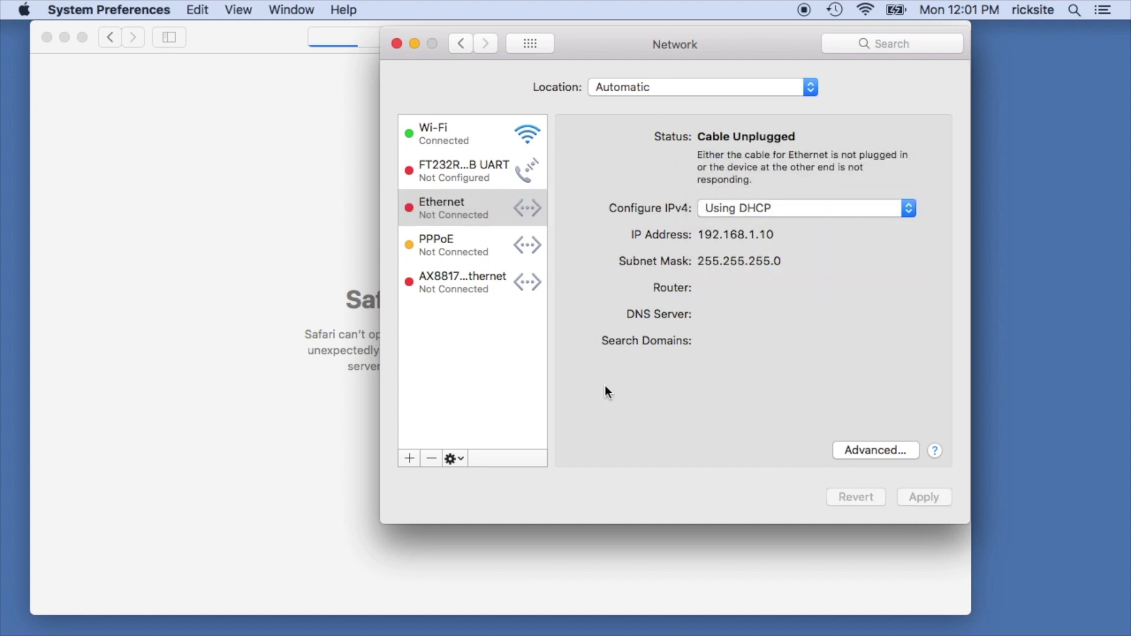
{"action": "left_click", "coordinate": [397, 43]}
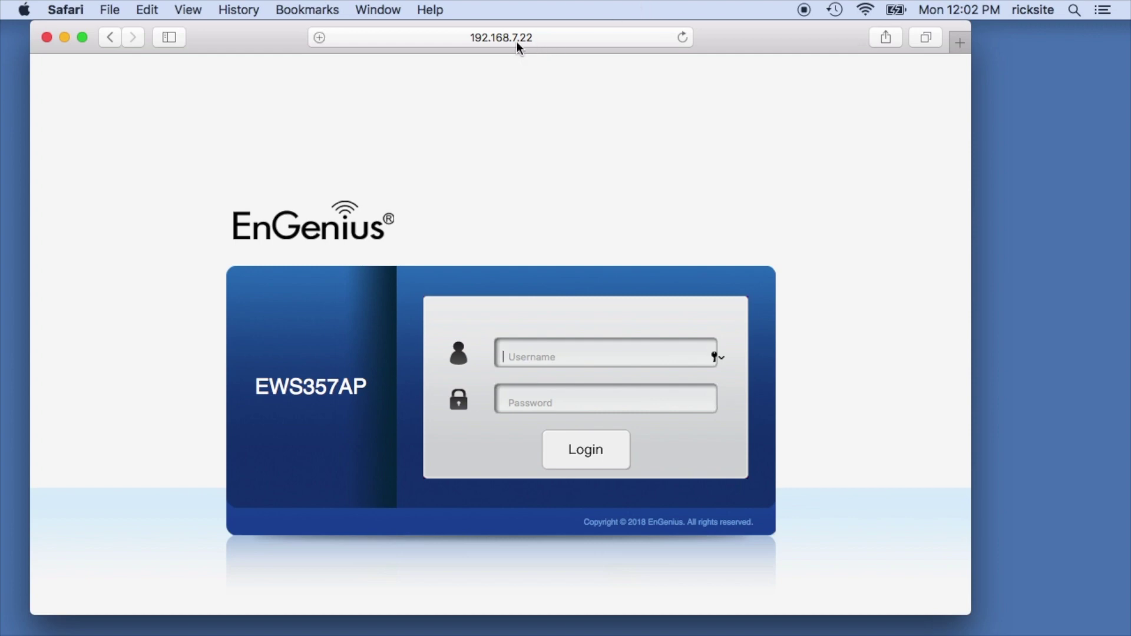
Sign in at 192.168.7.22 with the administrator credentials, skip saving the password, and go full screen.
{"action": "type", "text": "admin"}
{"action": "key", "text": "Tab"}
{"action": "type", "text": "admin"}
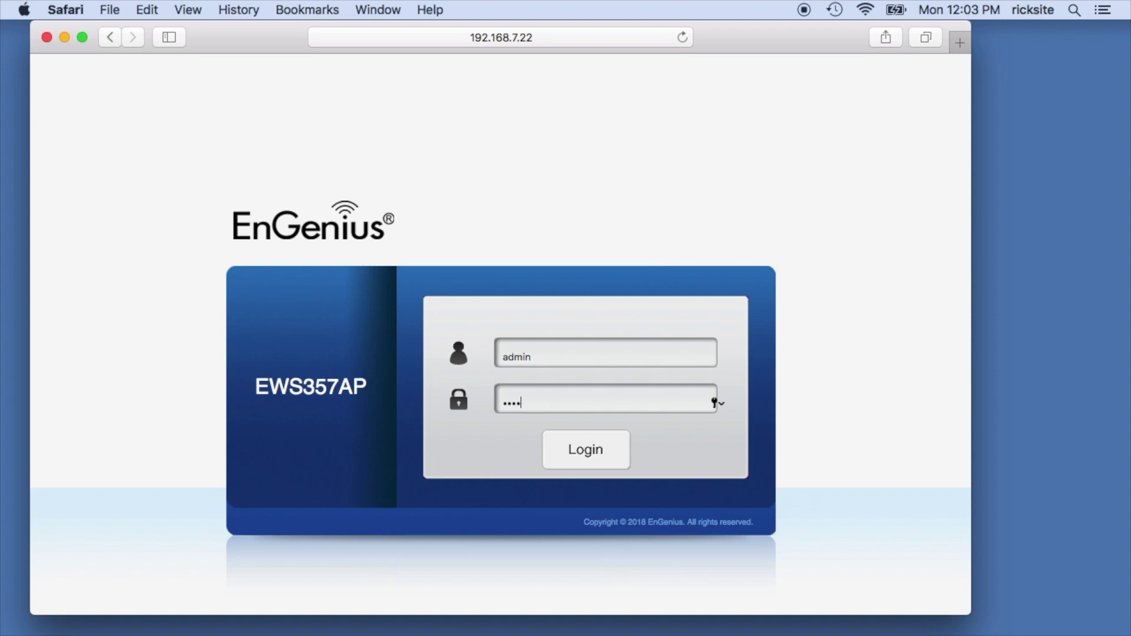
{"action": "left_click", "coordinate": [588, 458]}
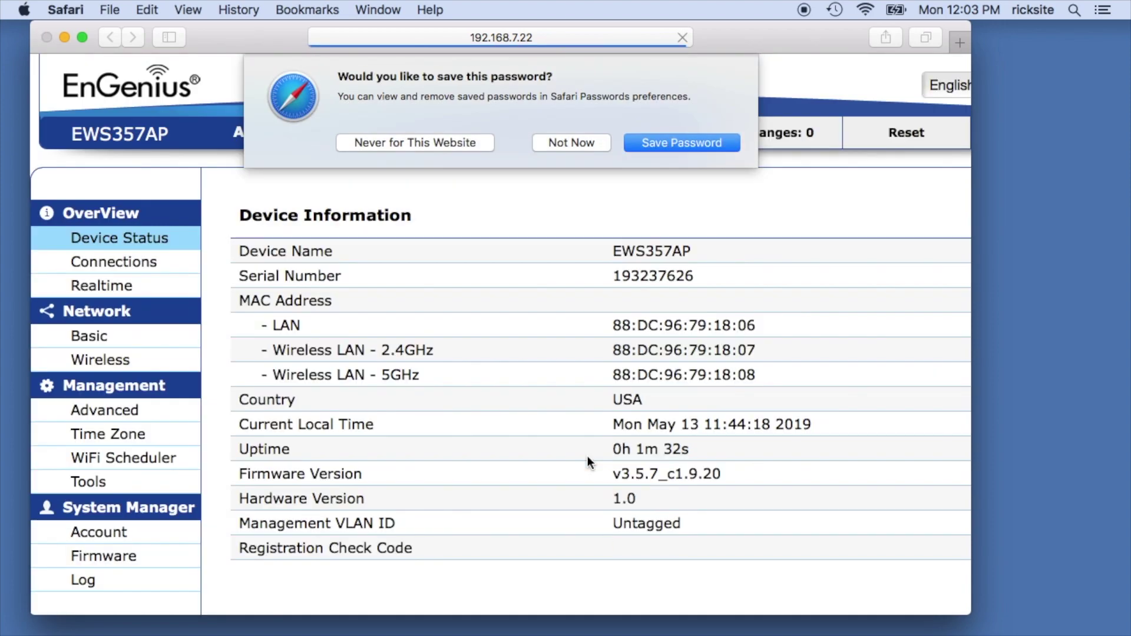
{"action": "left_click", "coordinate": [563, 142]}
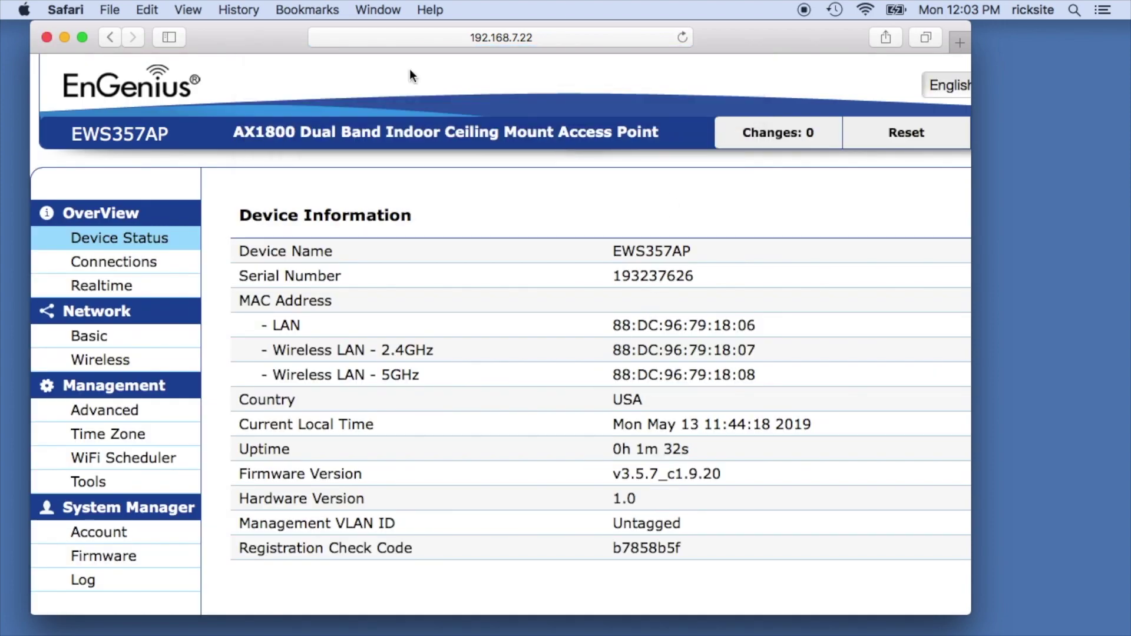
{"action": "key", "text": "ctrl+super+f"}
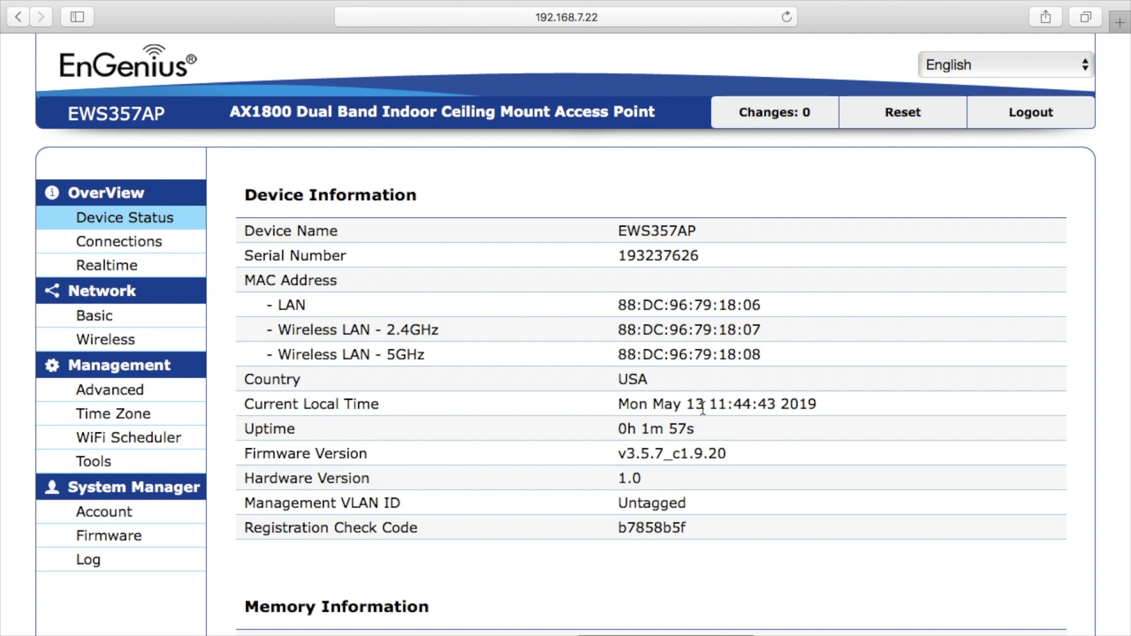
Scroll the Device Status page down to the Statistics table, then view the empty Connections lists.
{"action": "scroll", "coordinate": [702, 433], "scroll_direction": "down", "scroll_amount": 5}
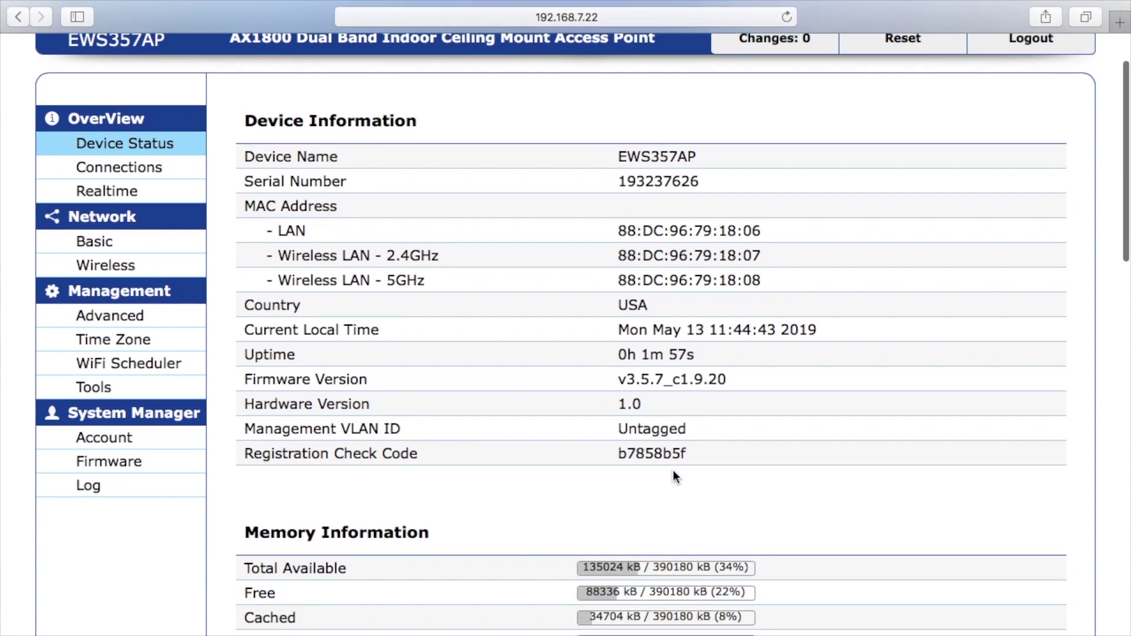
{"action": "scroll", "coordinate": [535, 433], "scroll_direction": "down", "scroll_amount": 4}
{"action": "scroll", "coordinate": [543, 459], "scroll_direction": "down", "scroll_amount": 1}
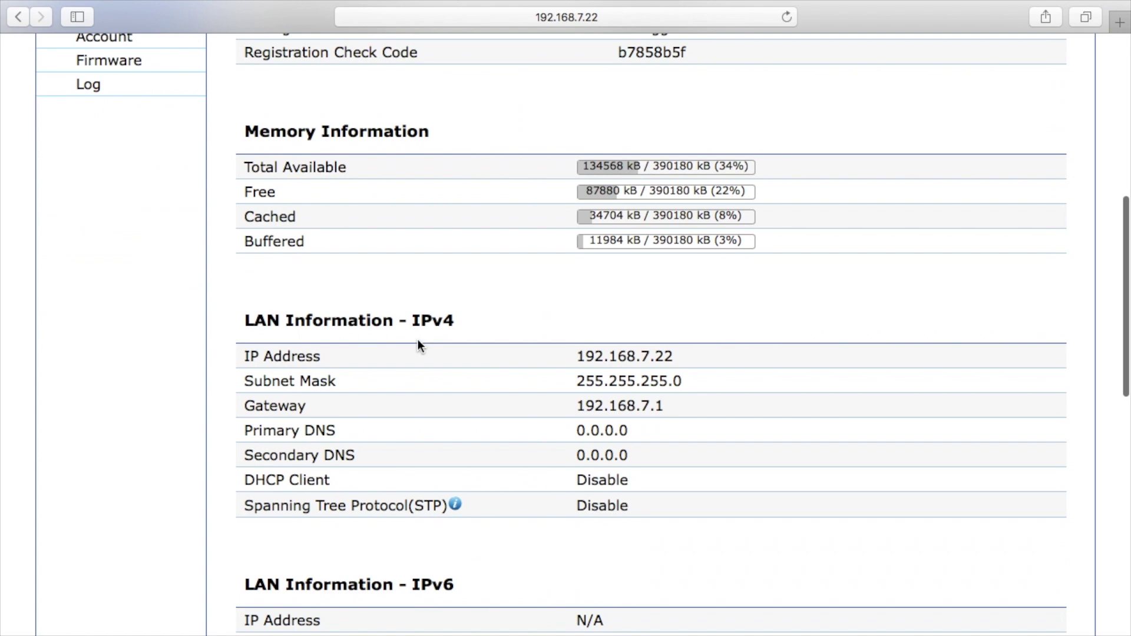
{"action": "scroll", "coordinate": [599, 444], "scroll_direction": "down", "scroll_amount": 5}
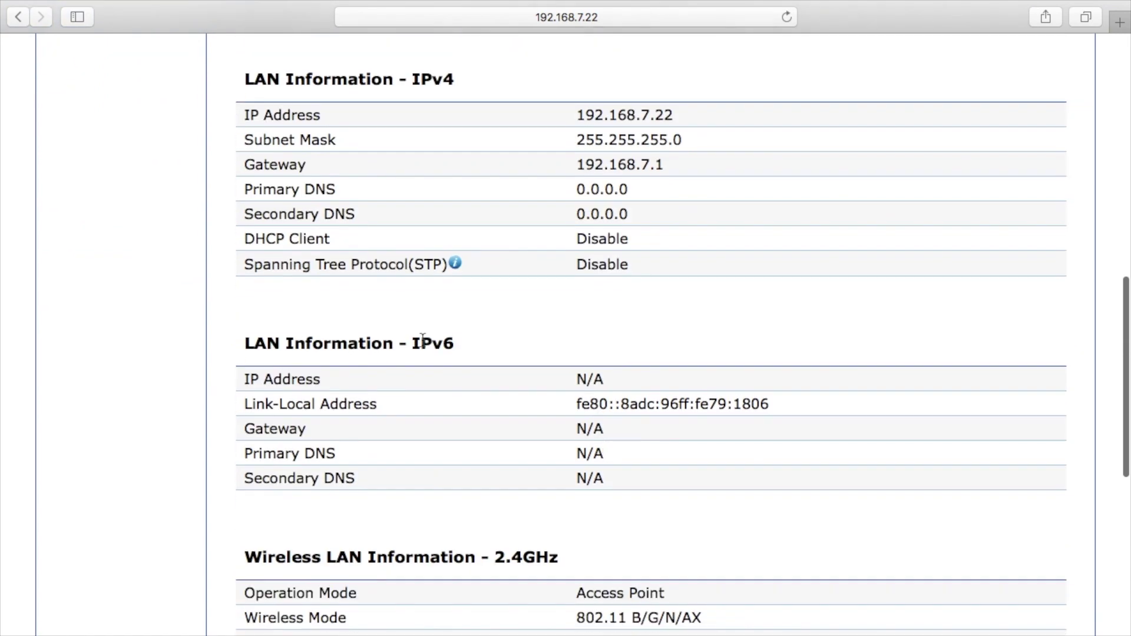
{"action": "scroll", "coordinate": [545, 422], "scroll_direction": "down", "scroll_amount": 5}
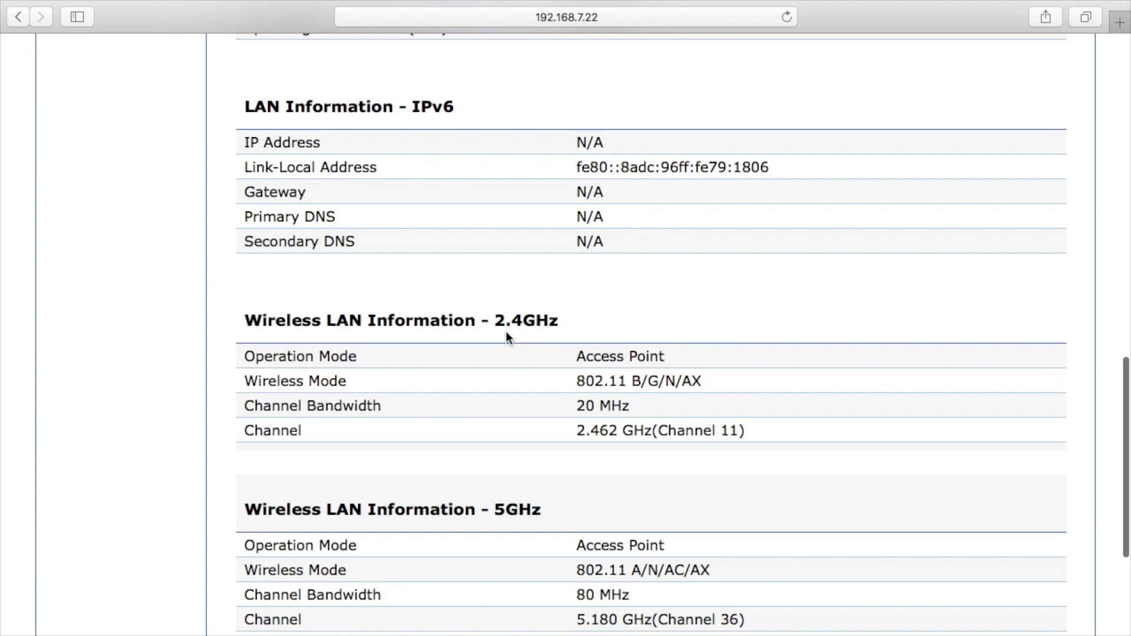
{"action": "scroll", "coordinate": [549, 450], "scroll_direction": "down", "scroll_amount": 2}
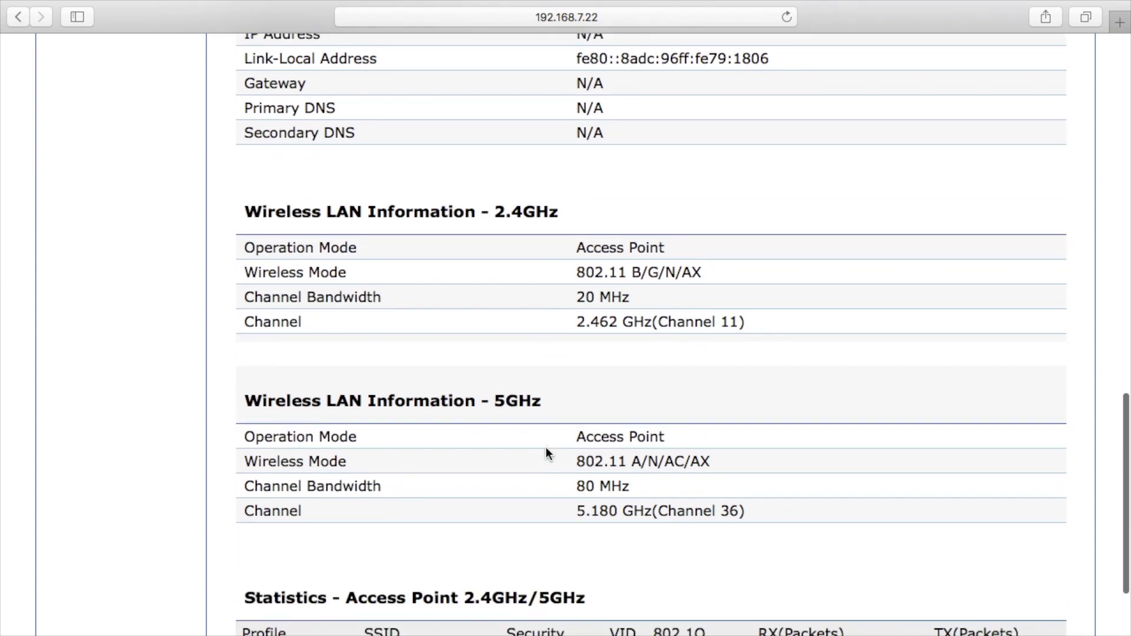
{"action": "scroll", "coordinate": [546, 447], "scroll_direction": "down", "scroll_amount": 3}
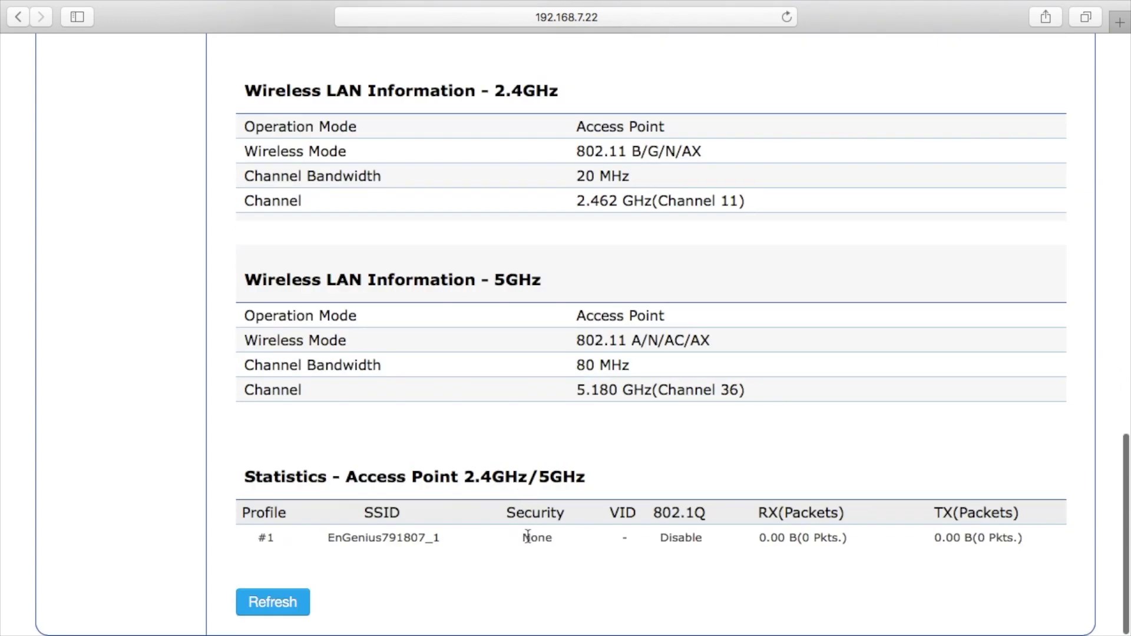
{"action": "scroll", "coordinate": [441, 396], "scroll_direction": "up", "scroll_amount": 15}
{"action": "left_click", "coordinate": [123, 250]}
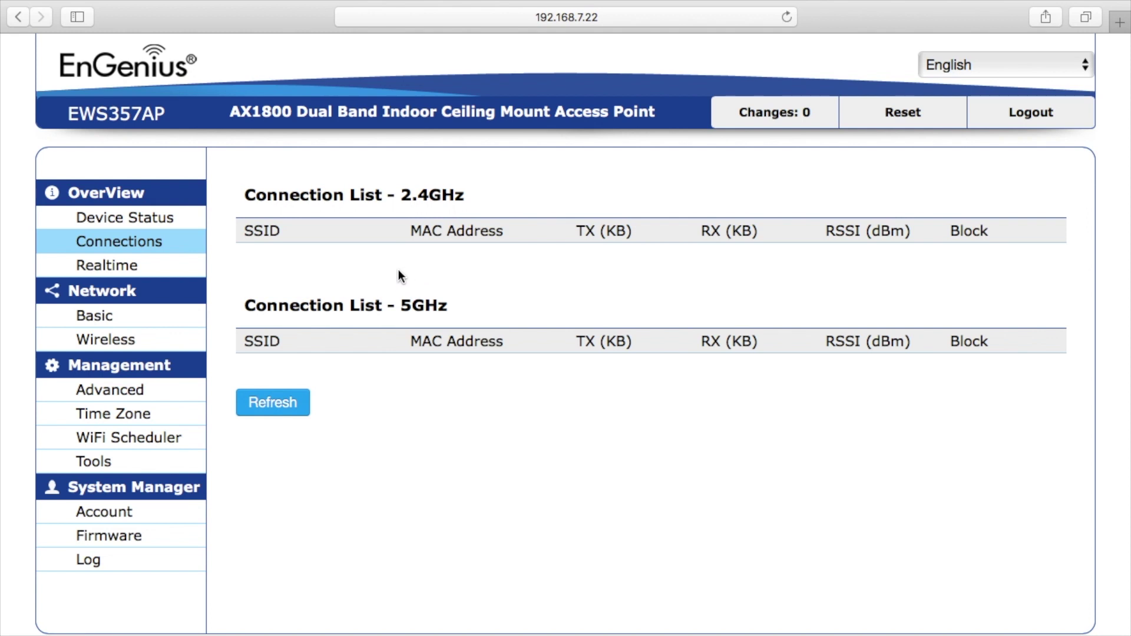
View the Realtime CPU load chart, then look through the Basic IP network settings.
{"action": "left_click", "coordinate": [176, 268]}
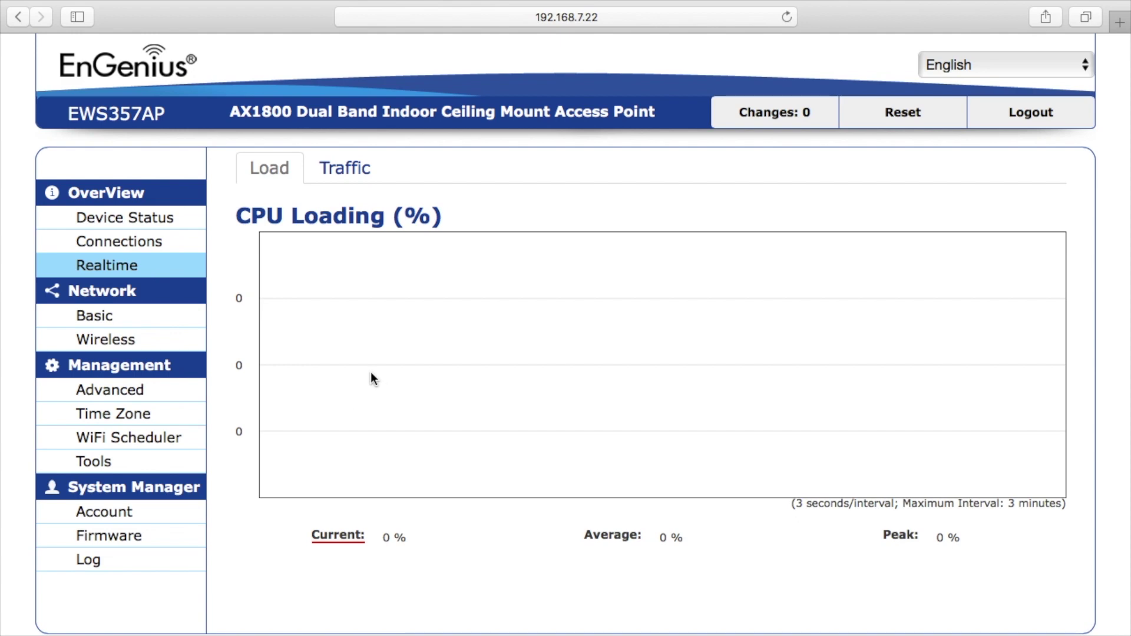
{"action": "left_click", "coordinate": [125, 320]}
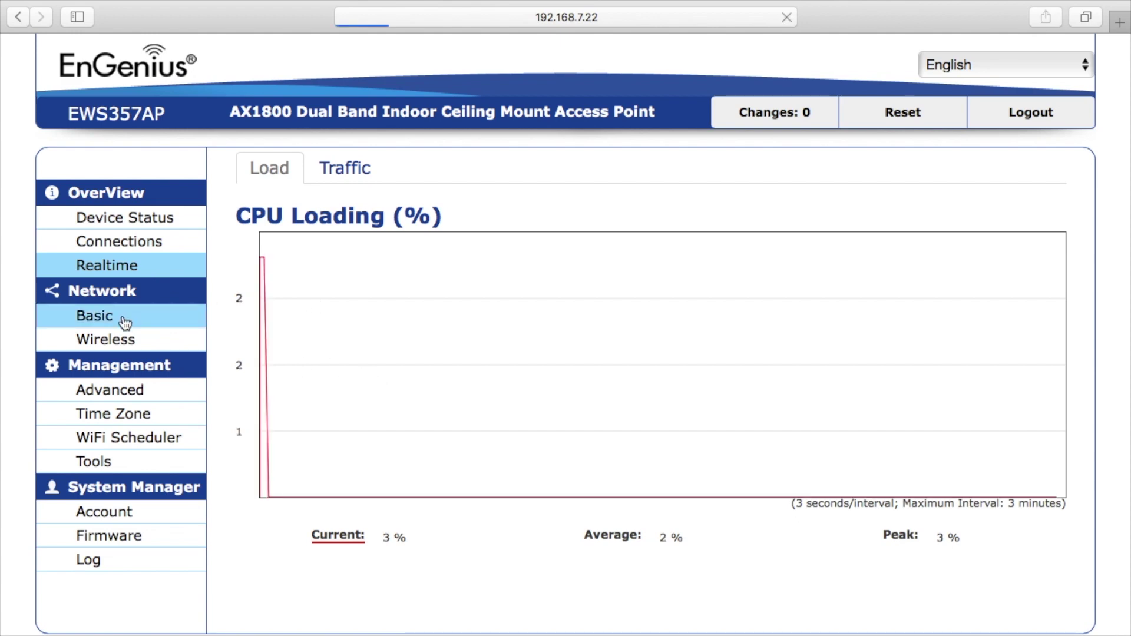
{"action": "scroll", "coordinate": [493, 410], "scroll_direction": "down", "scroll_amount": 2}
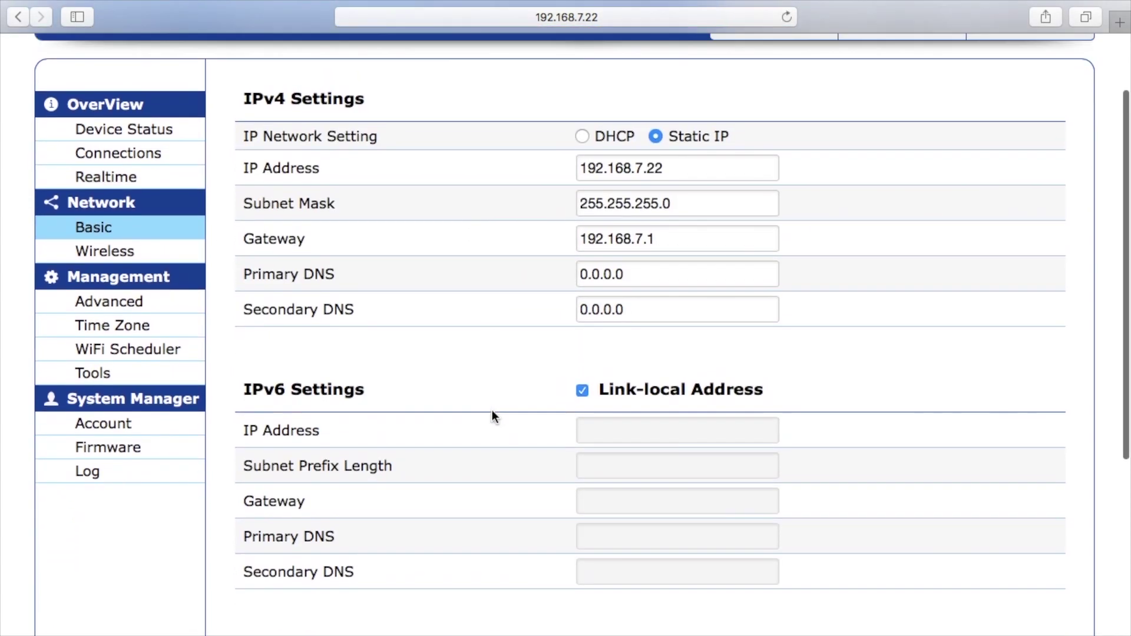
{"action": "scroll", "coordinate": [493, 410], "scroll_direction": "up", "scroll_amount": 2}
{"action": "scroll", "coordinate": [442, 318], "scroll_direction": "down", "scroll_amount": 10}
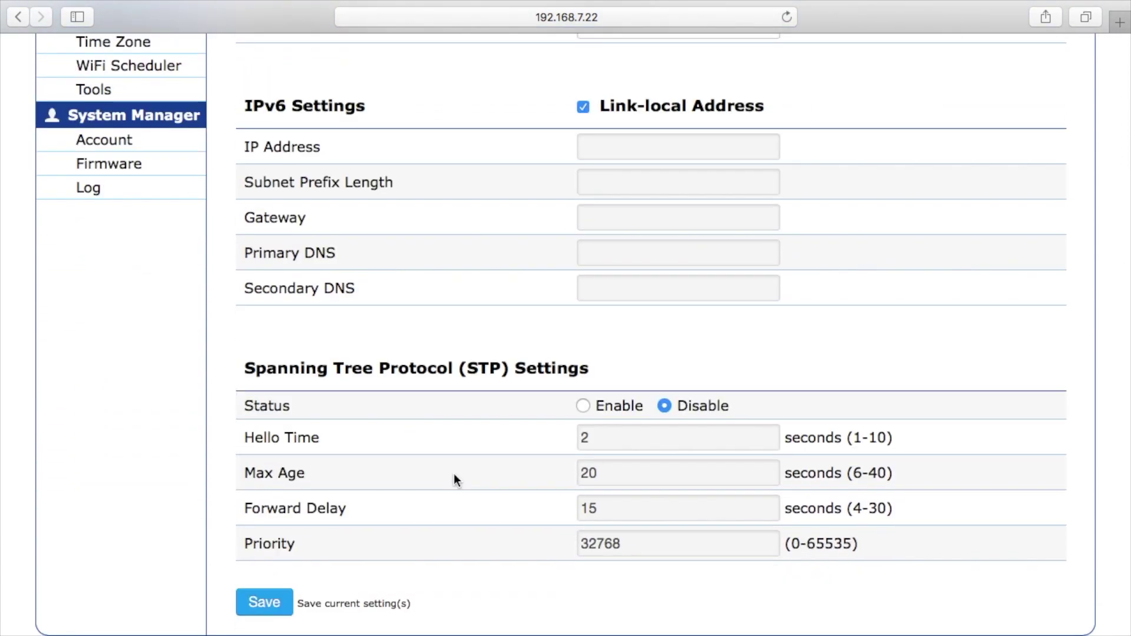
{"action": "scroll", "coordinate": [454, 473], "scroll_direction": "up", "scroll_amount": 7}
{"action": "scroll", "coordinate": [454, 472], "scroll_direction": "up", "scroll_amount": 3}
On the Wireless page, turn off Green mode and review both bands' operation modes and channel widths.
{"action": "left_click", "coordinate": [112, 338]}
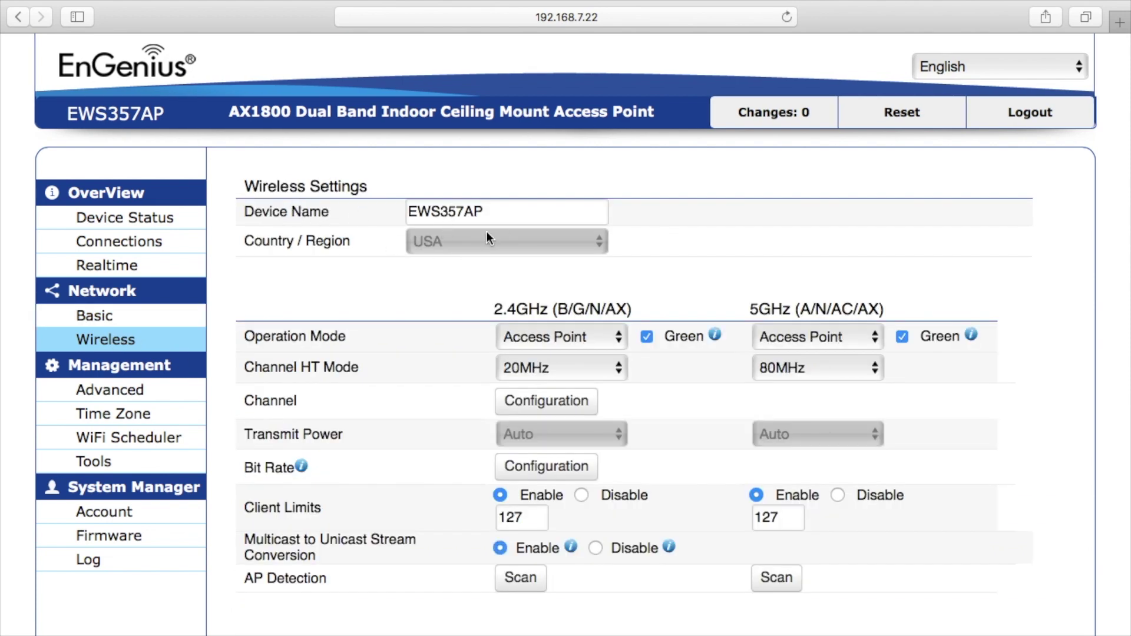
{"action": "left_click", "coordinate": [647, 338]}
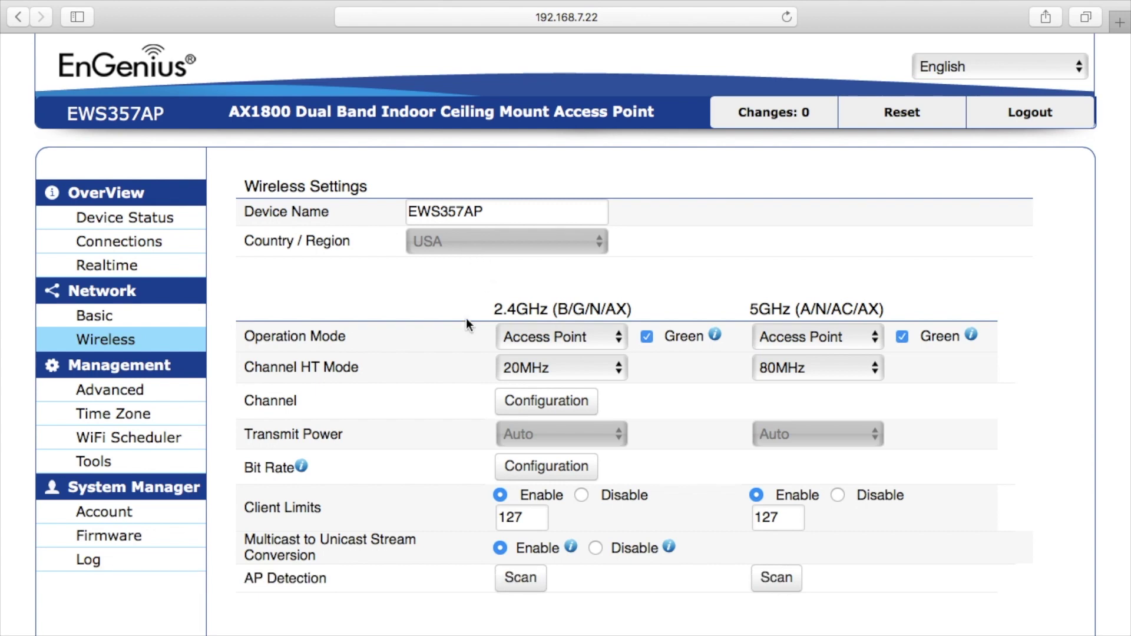
{"action": "scroll", "coordinate": [465, 316], "scroll_direction": "down", "scroll_amount": 3}
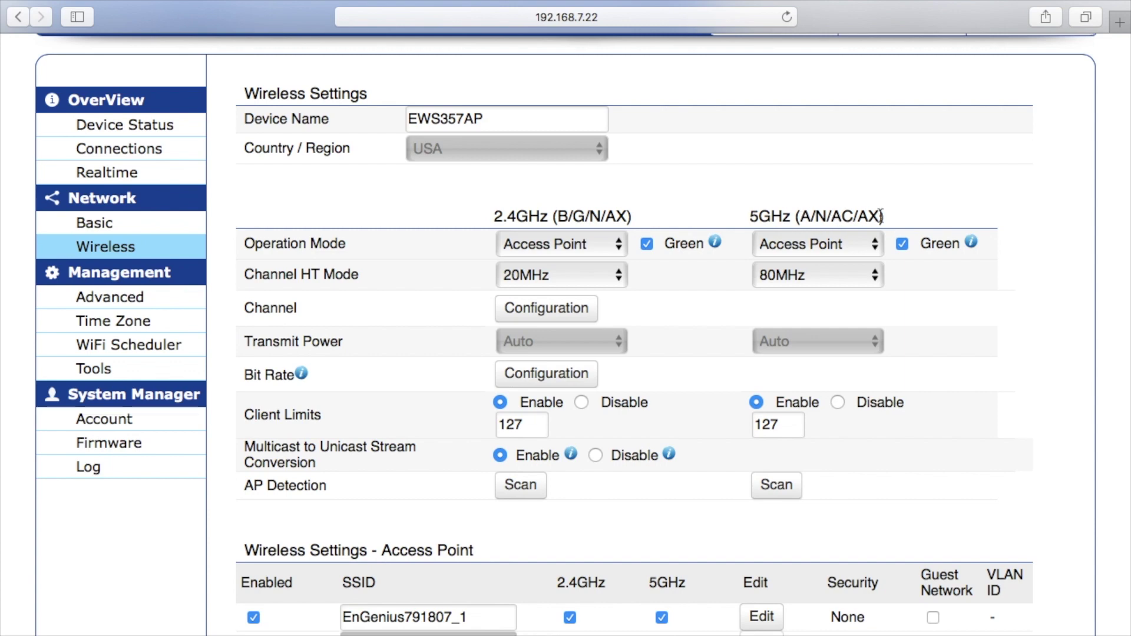
{"action": "left_click", "coordinate": [571, 250]}
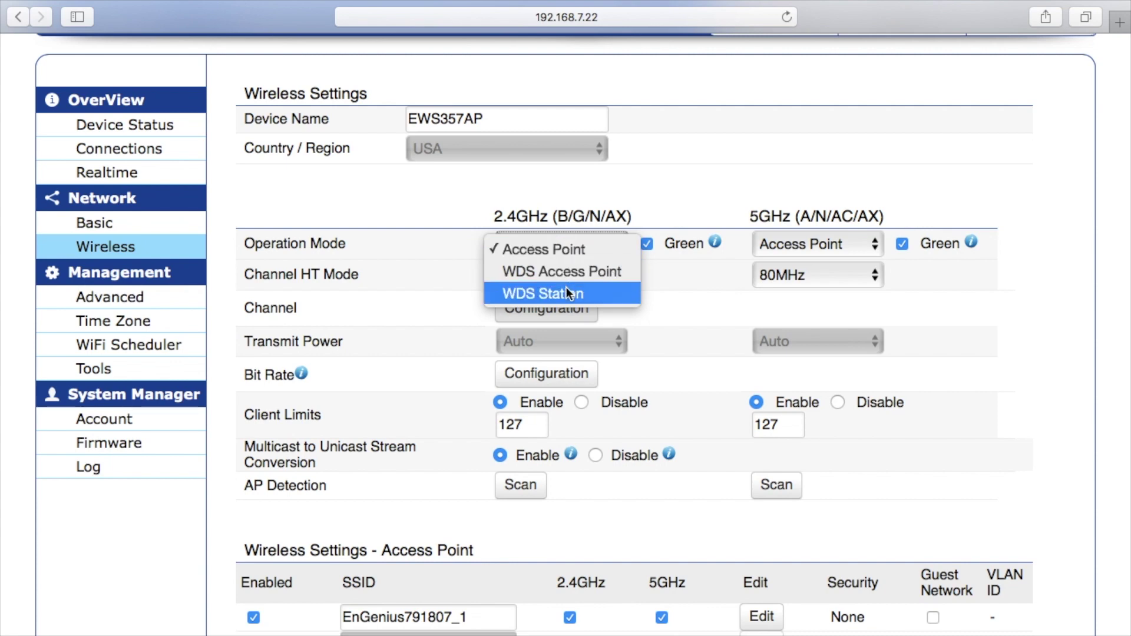
{"action": "left_click", "coordinate": [804, 240]}
{"action": "left_click", "coordinate": [805, 241]}
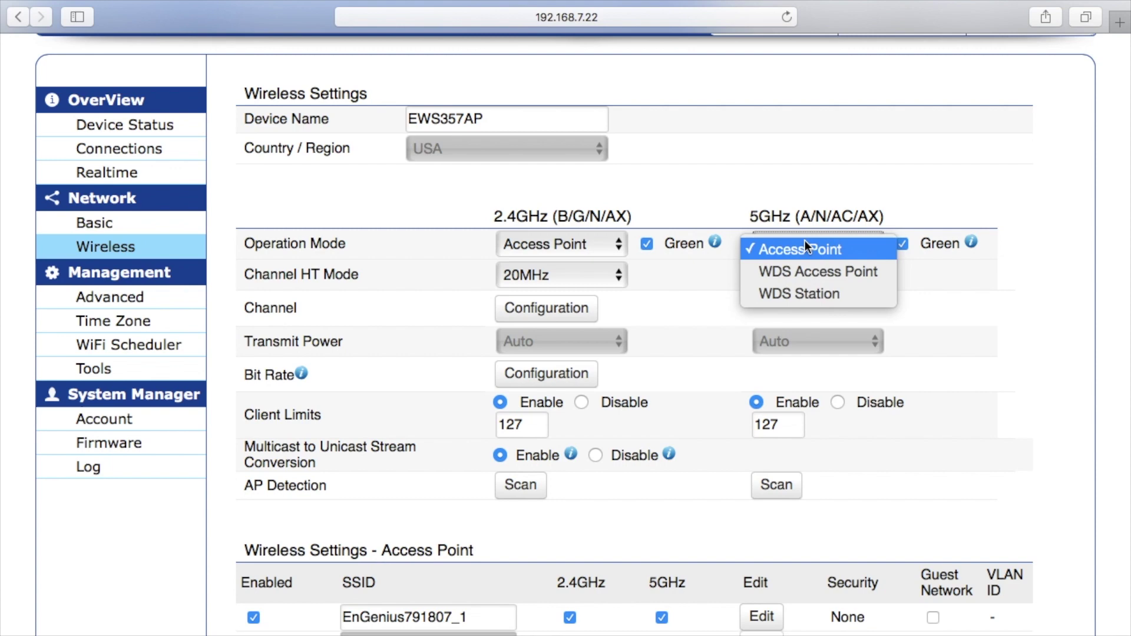
{"action": "left_click", "coordinate": [805, 246]}
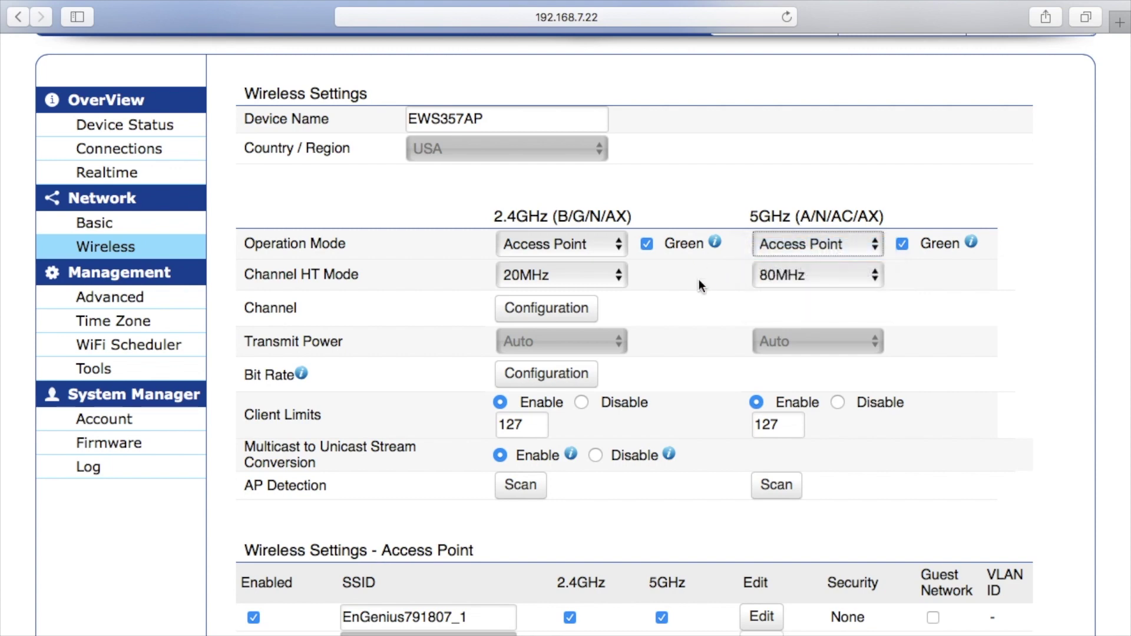
{"action": "left_click", "coordinate": [607, 277]}
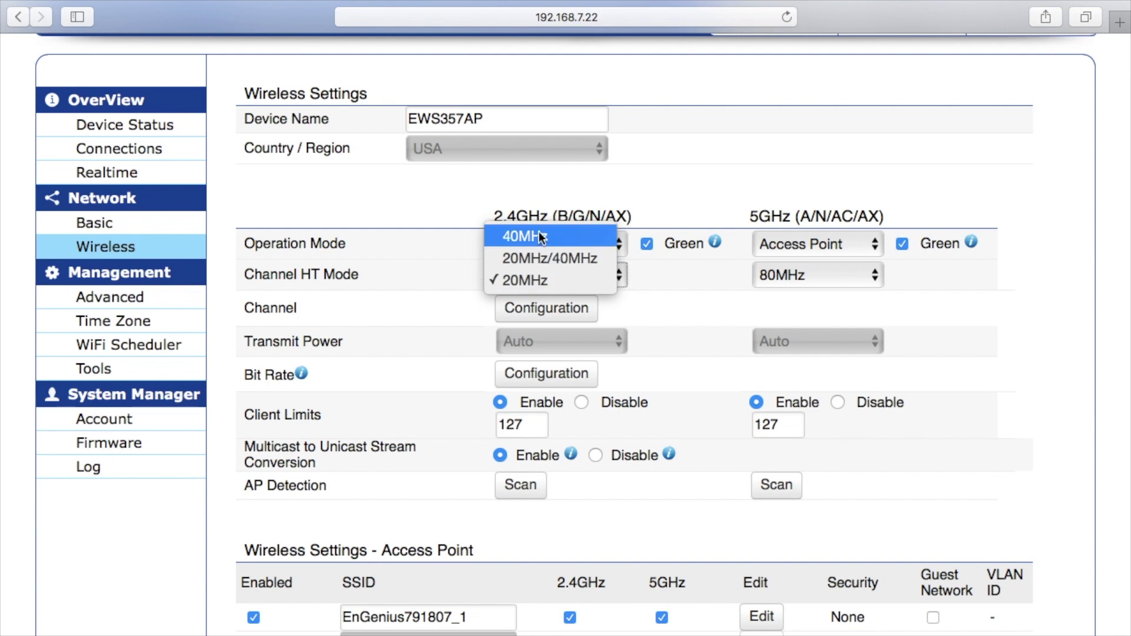
{"action": "left_click", "coordinate": [707, 305]}
{"action": "left_click", "coordinate": [790, 277]}
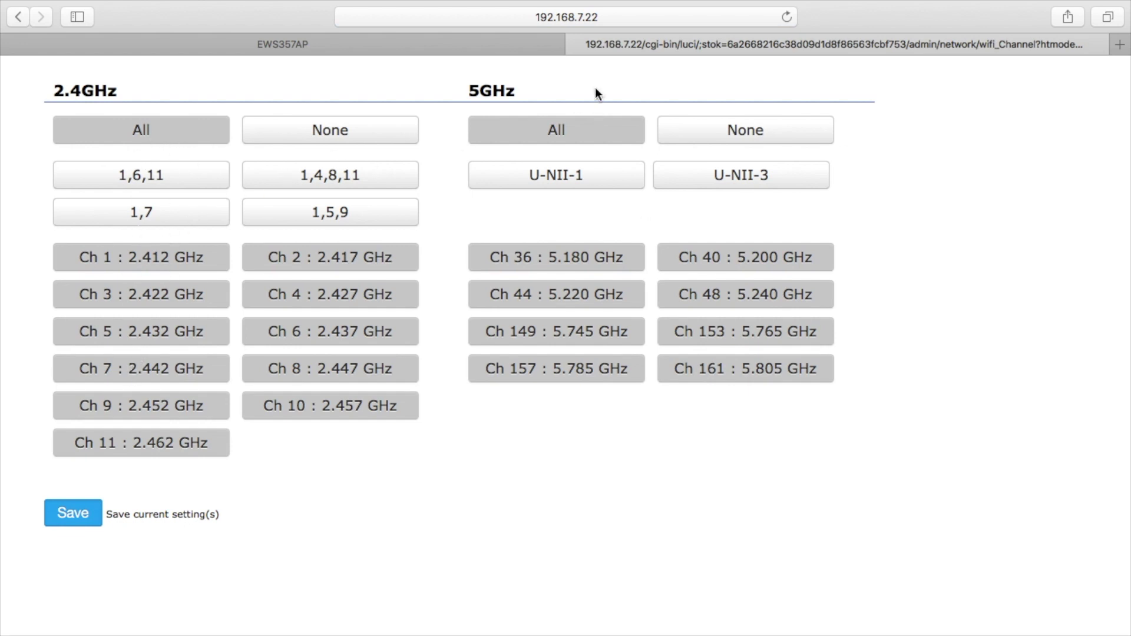
{"action": "left_click", "coordinate": [578, 47]}
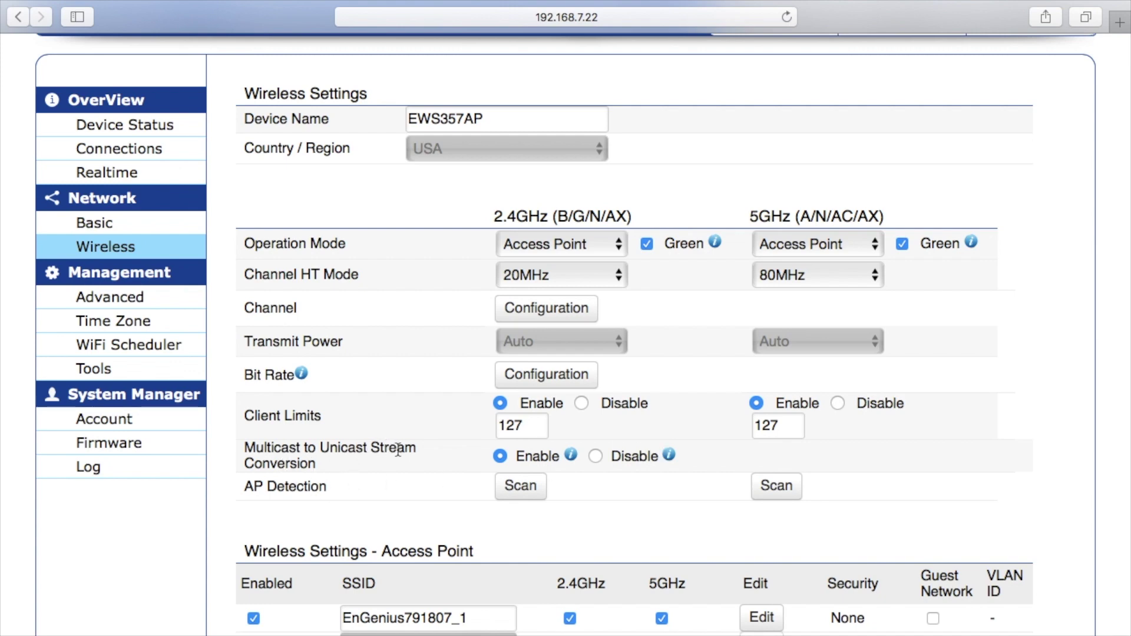
Rename the first SSID to EnGeniusAP.
{"action": "mouse_move", "coordinate": [570, 455]}
{"action": "scroll", "coordinate": [614, 492], "scroll_direction": "down", "scroll_amount": 3}
{"action": "scroll", "coordinate": [614, 489], "scroll_direction": "down", "scroll_amount": 6}
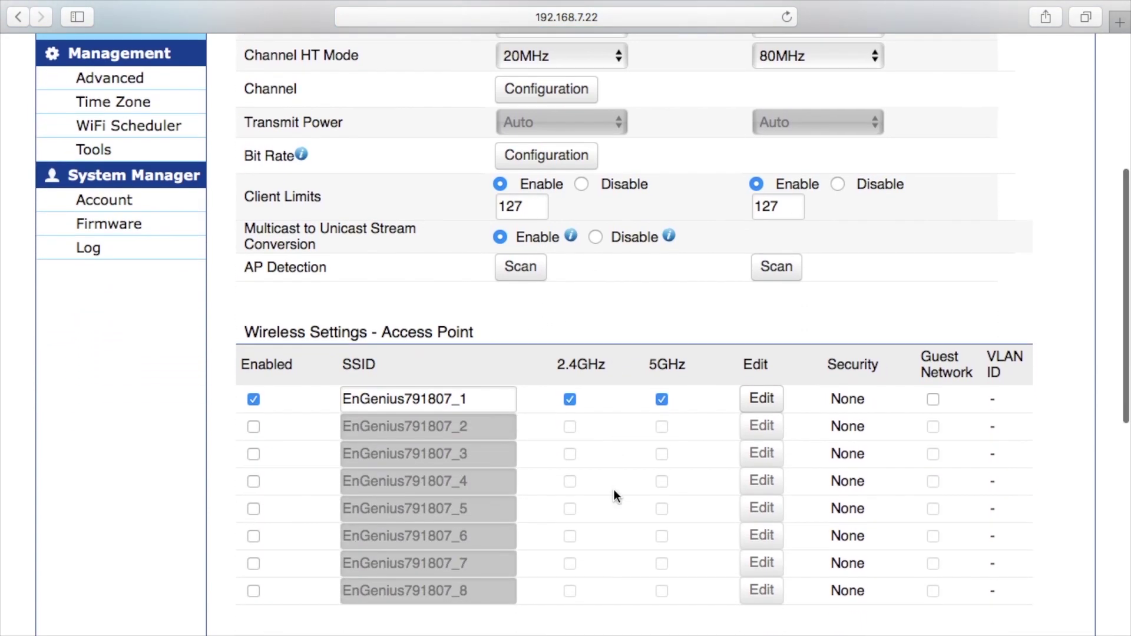
{"action": "scroll", "coordinate": [613, 489], "scroll_direction": "down", "scroll_amount": 2}
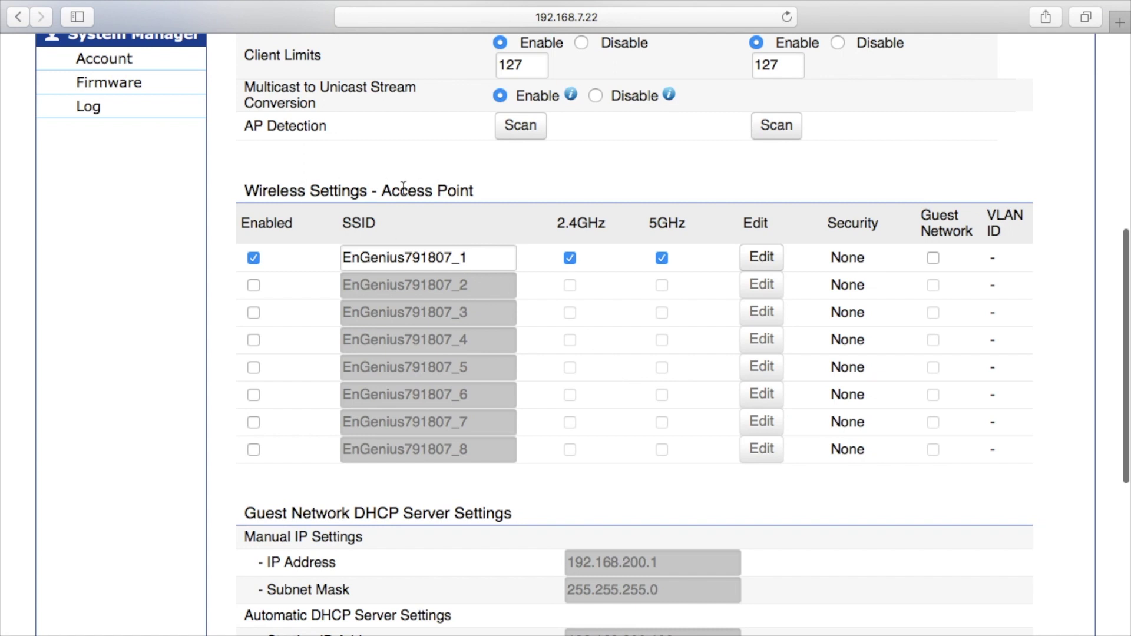
{"action": "double_click", "coordinate": [420, 260]}
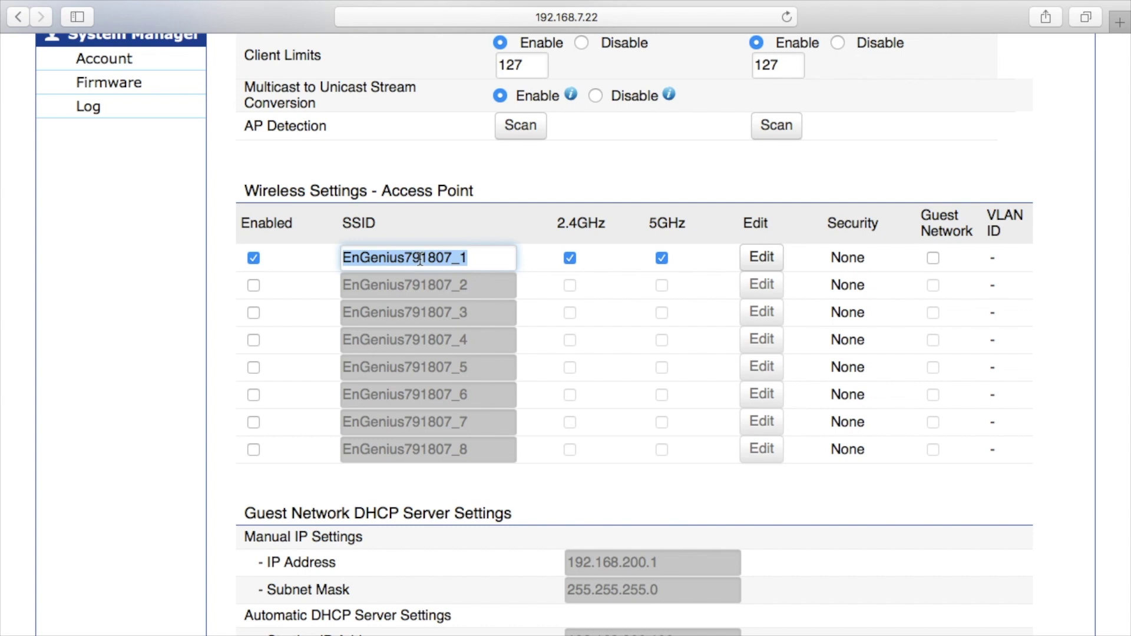
{"action": "type", "text": "NEW"}
{"action": "key", "text": "BackSpace"}
{"action": "key", "text": "BackSpace"}
{"action": "key", "text": "BackSpace"}
{"action": "type", "text": "E"}
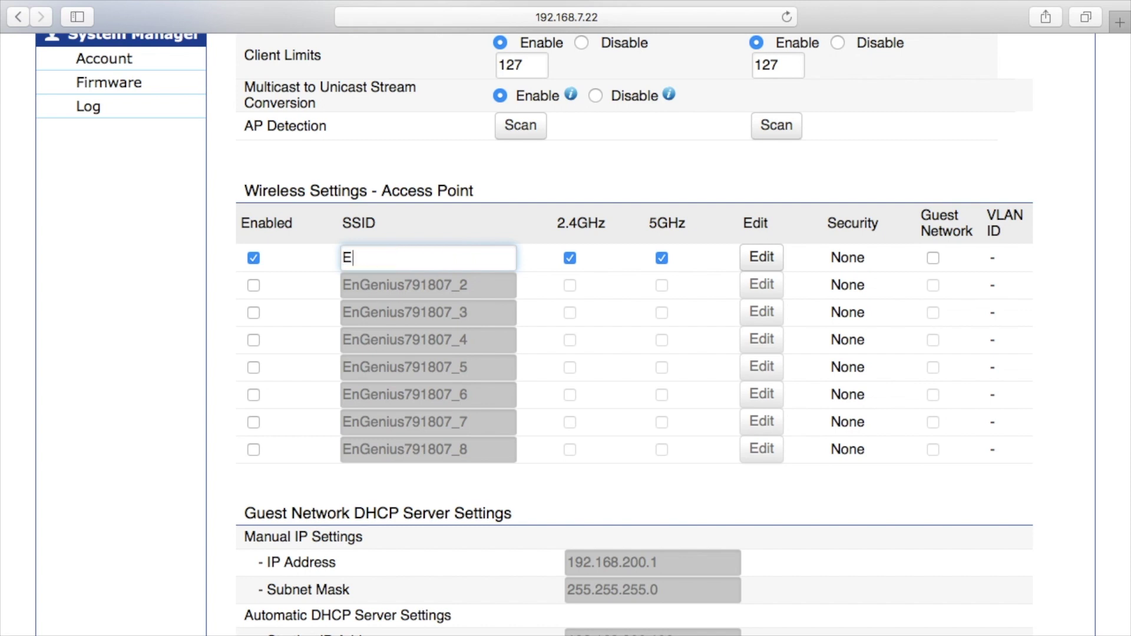
{"action": "type", "text": "nGeniusAP"}
Try a second SSID EnGeniusAP5 on 5GHz, then disable it and re-enable 5GHz for SSID 1.
{"action": "left_click", "coordinate": [254, 285]}
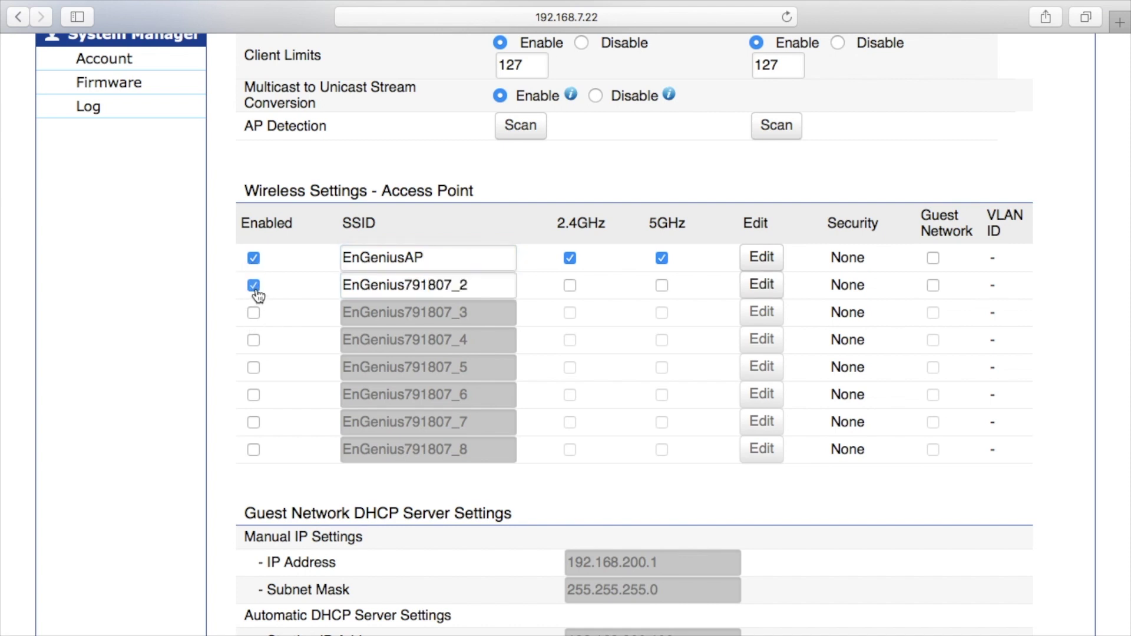
{"action": "left_click", "coordinate": [407, 285]}
{"action": "left_click_drag", "start_coordinate": [407, 285], "coordinate": [546, 301]}
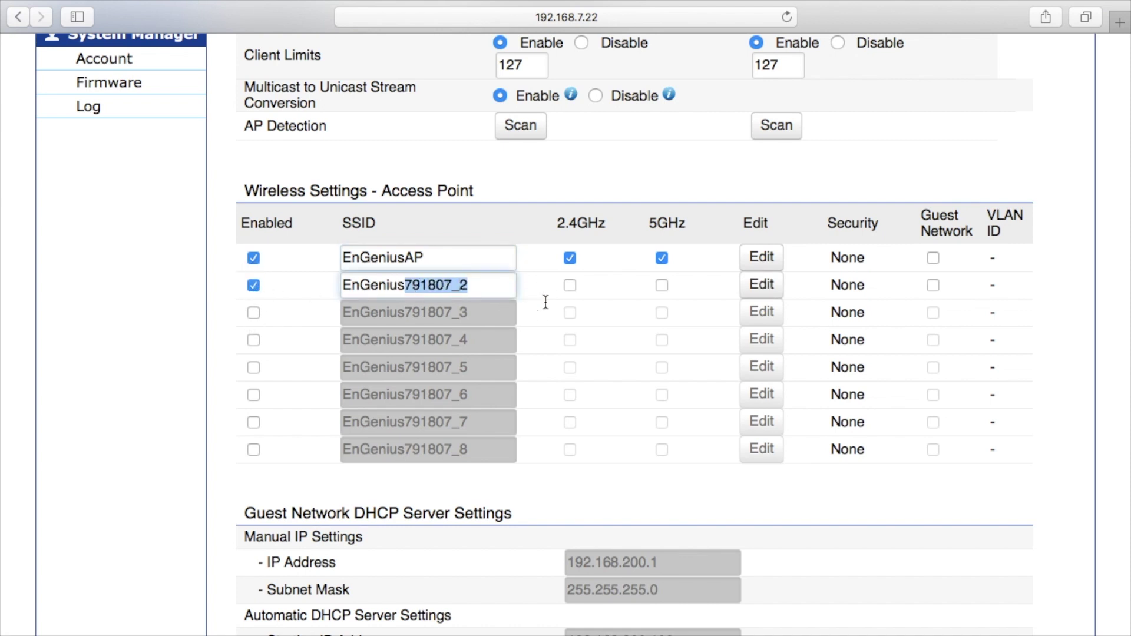
{"action": "type", "text": "AP"}
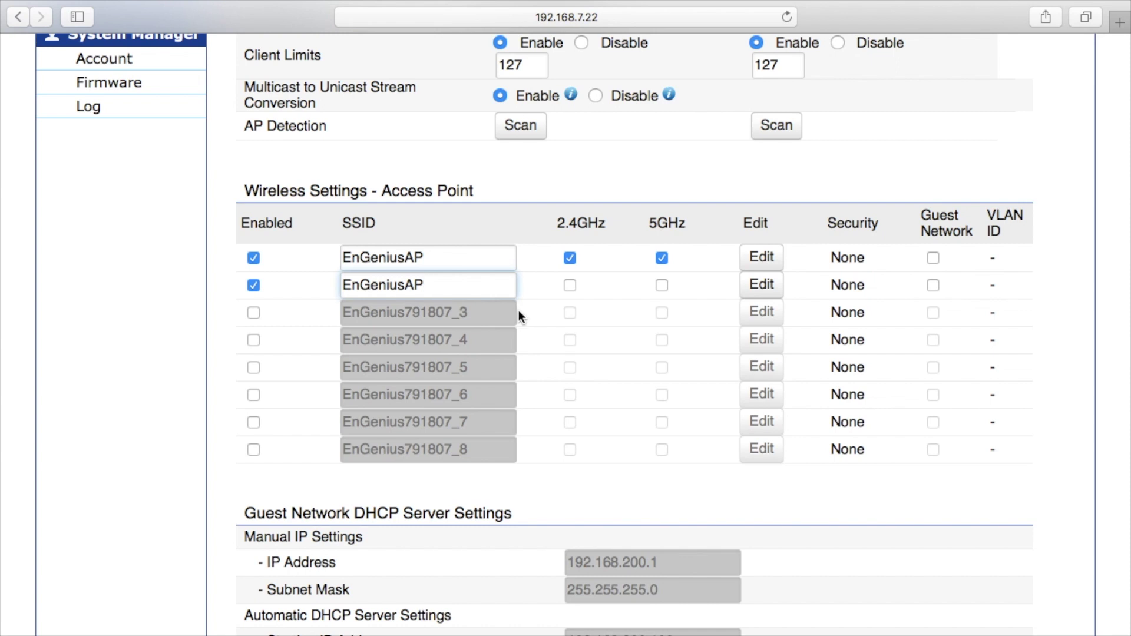
{"action": "type", "text": "5"}
{"action": "left_click", "coordinate": [661, 286]}
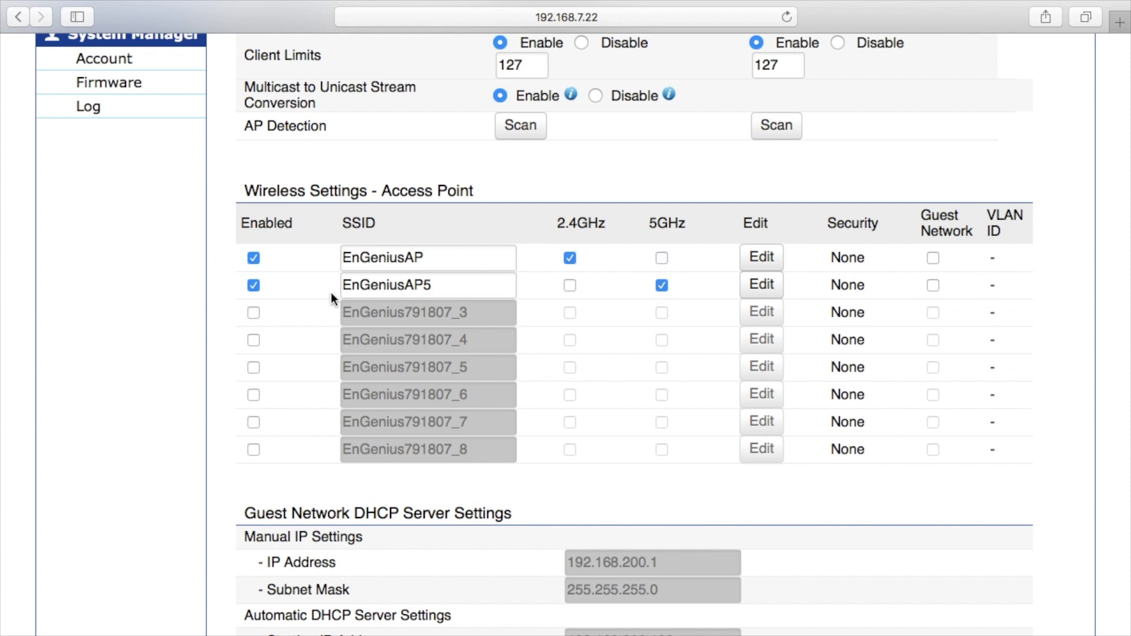
{"action": "left_click", "coordinate": [253, 285]}
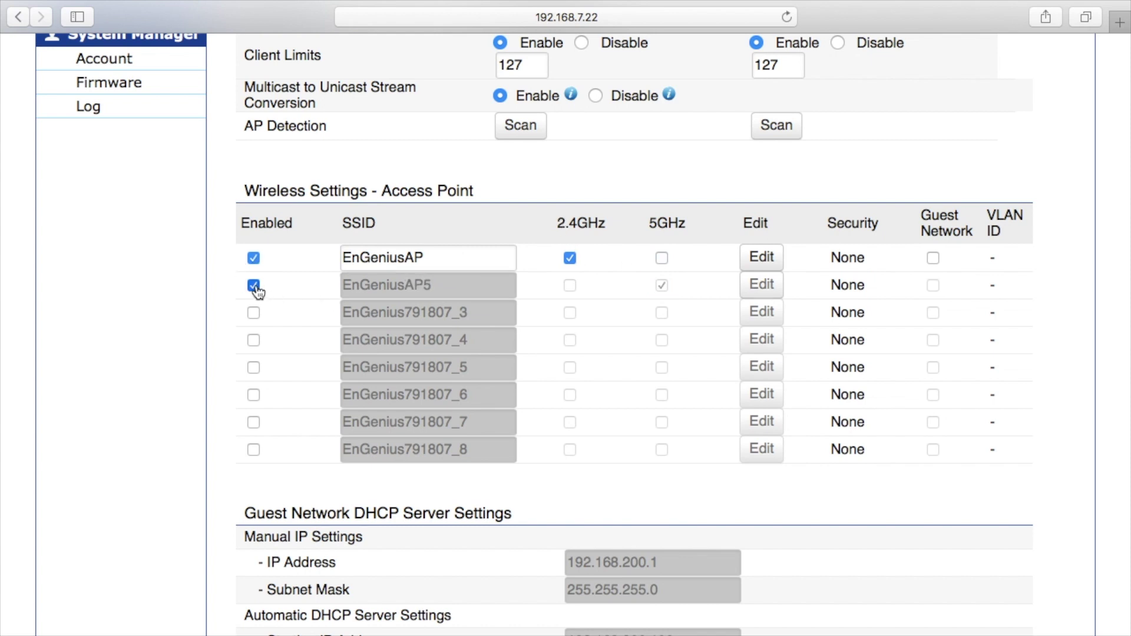
{"action": "left_click", "coordinate": [661, 258]}
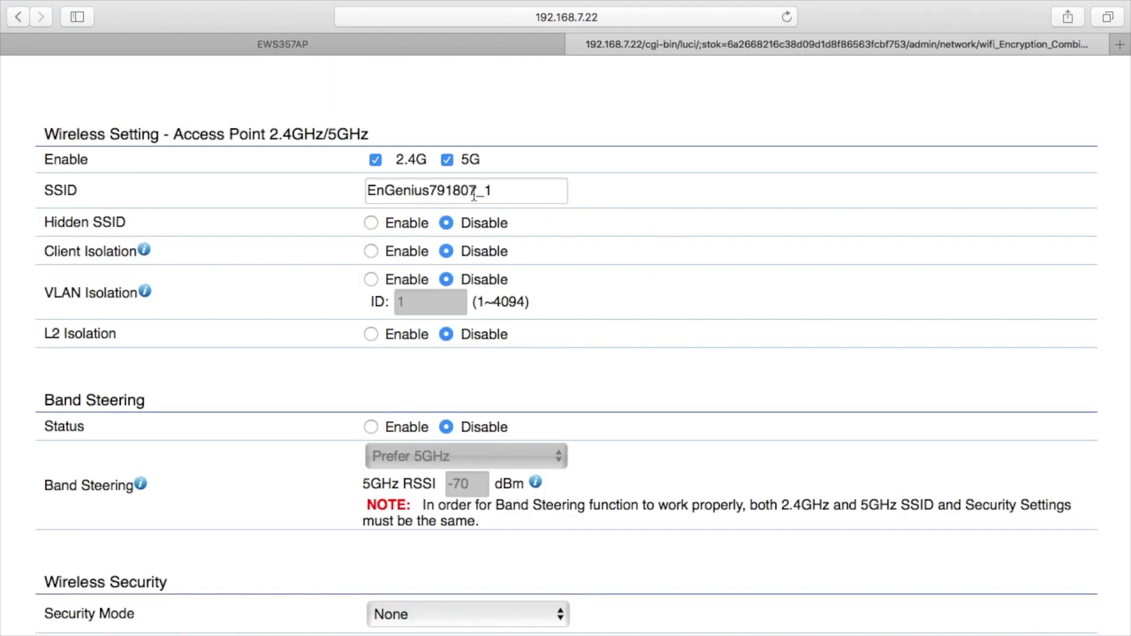
Enter EnGeniusAP as the SSID name on its edit page.
{"action": "double_click", "coordinate": [474, 194]}
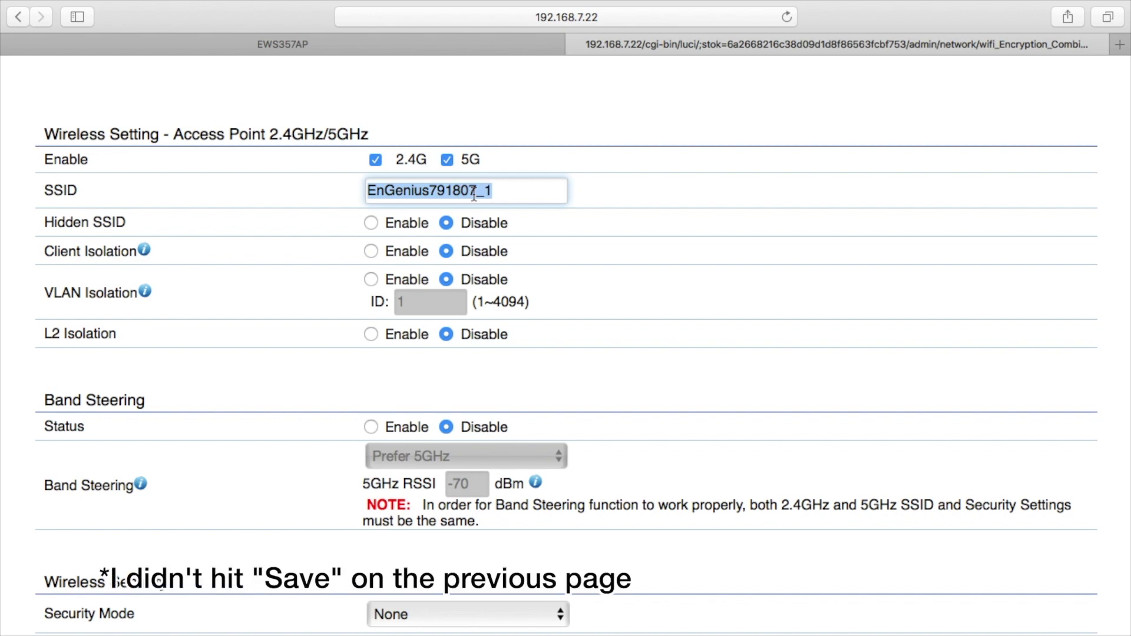
{"action": "type", "text": "EnGeniusAP"}
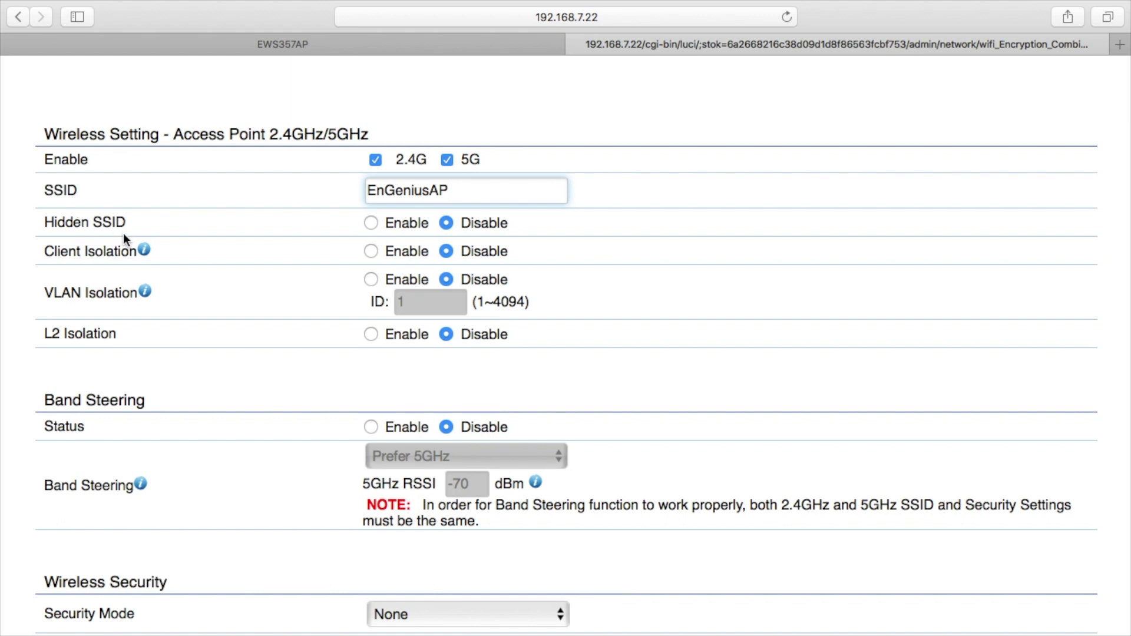
{"action": "mouse_move", "coordinate": [148, 251]}
Try band steering with Prefer 5GHz, then set Band Steering Status back to Disable.
{"action": "scroll", "coordinate": [450, 365], "scroll_direction": "down", "scroll_amount": 3}
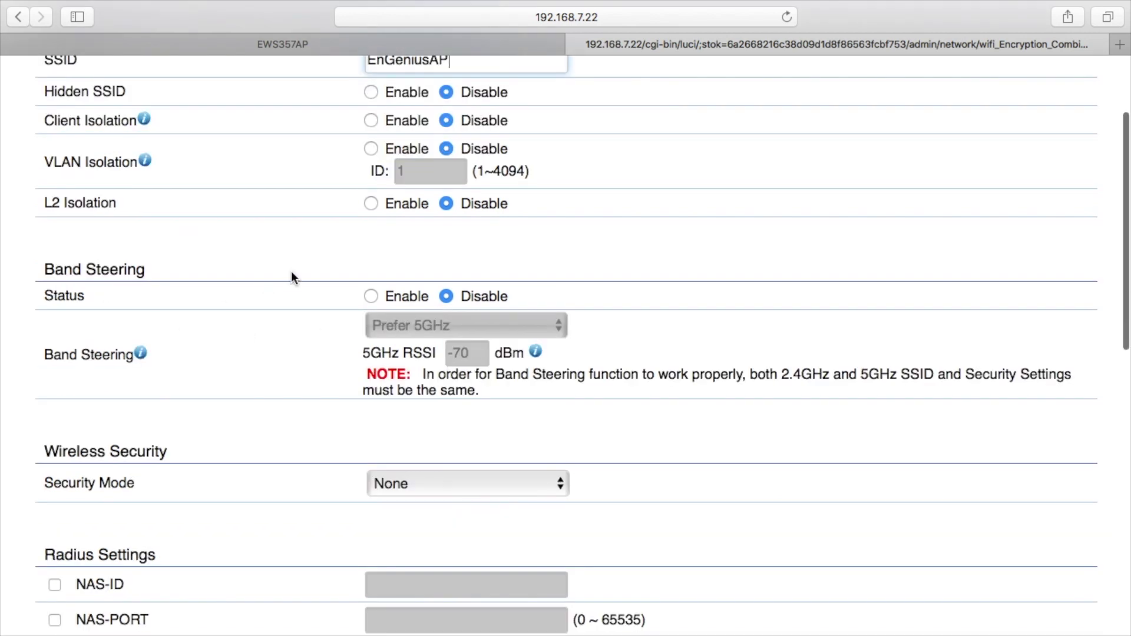
{"action": "left_click", "coordinate": [370, 296]}
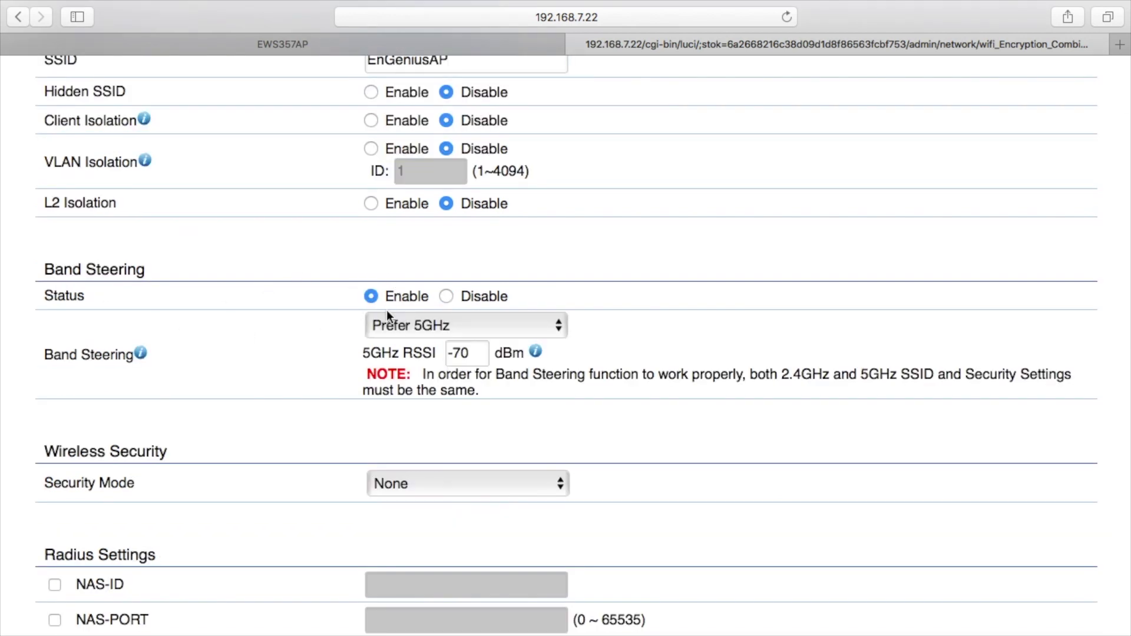
{"action": "left_click", "coordinate": [388, 324]}
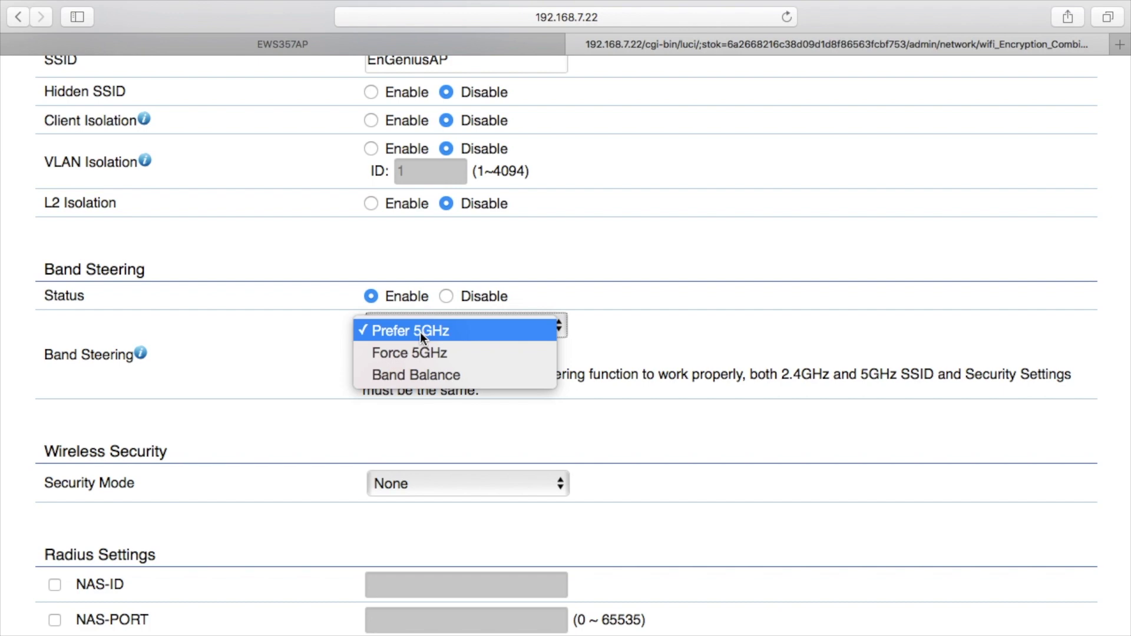
{"action": "left_click", "coordinate": [627, 344]}
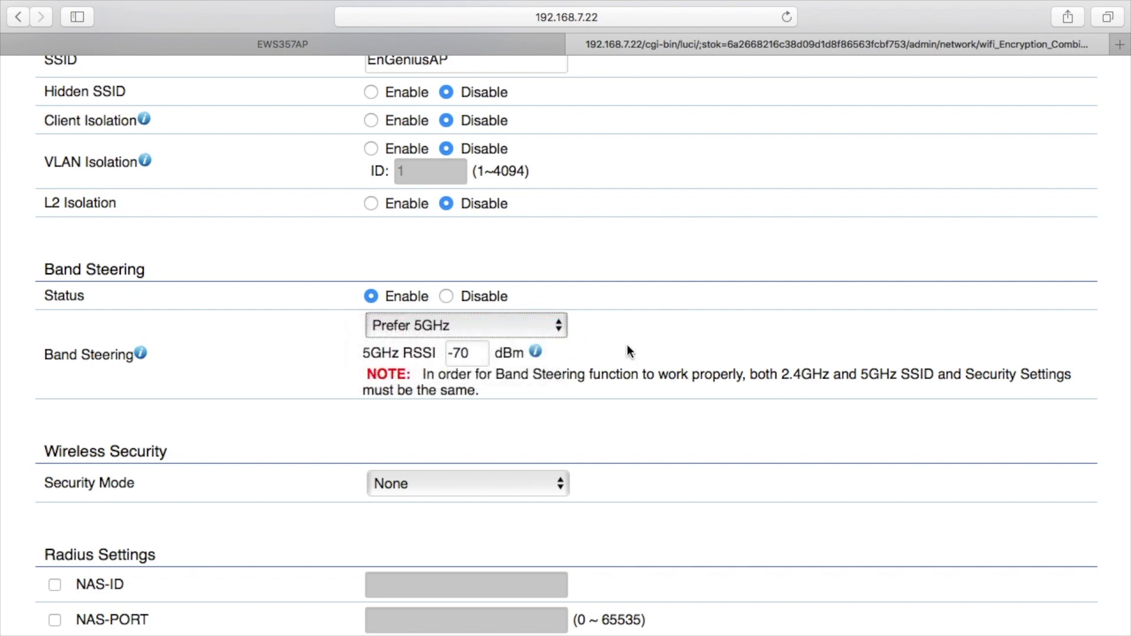
{"action": "left_click", "coordinate": [117, 379]}
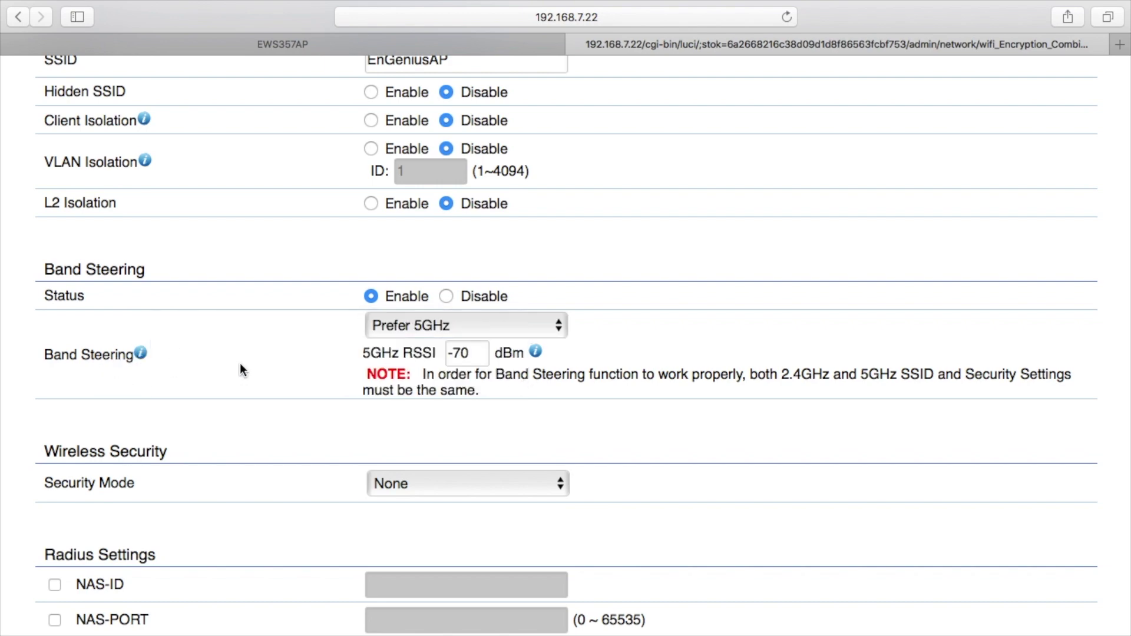
{"action": "left_click", "coordinate": [447, 296]}
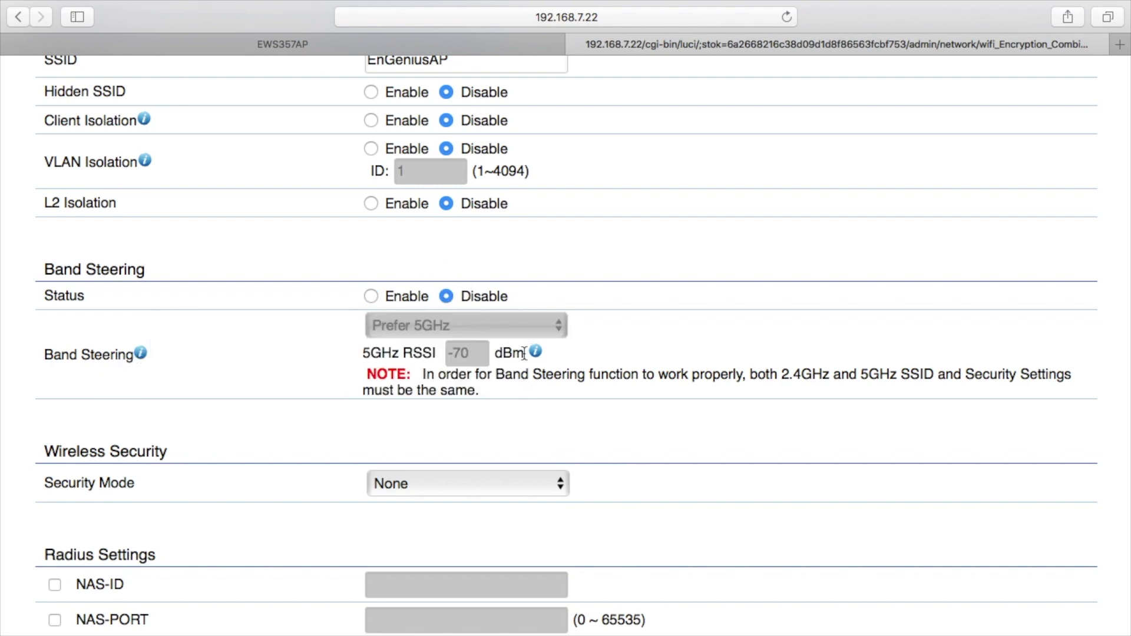
Set the EnGeniusAP SSID's Security Mode to WPA2-PSK and enter the network passphrase.
{"action": "scroll", "coordinate": [476, 421], "scroll_direction": "down", "scroll_amount": 3}
{"action": "left_click", "coordinate": [479, 391]}
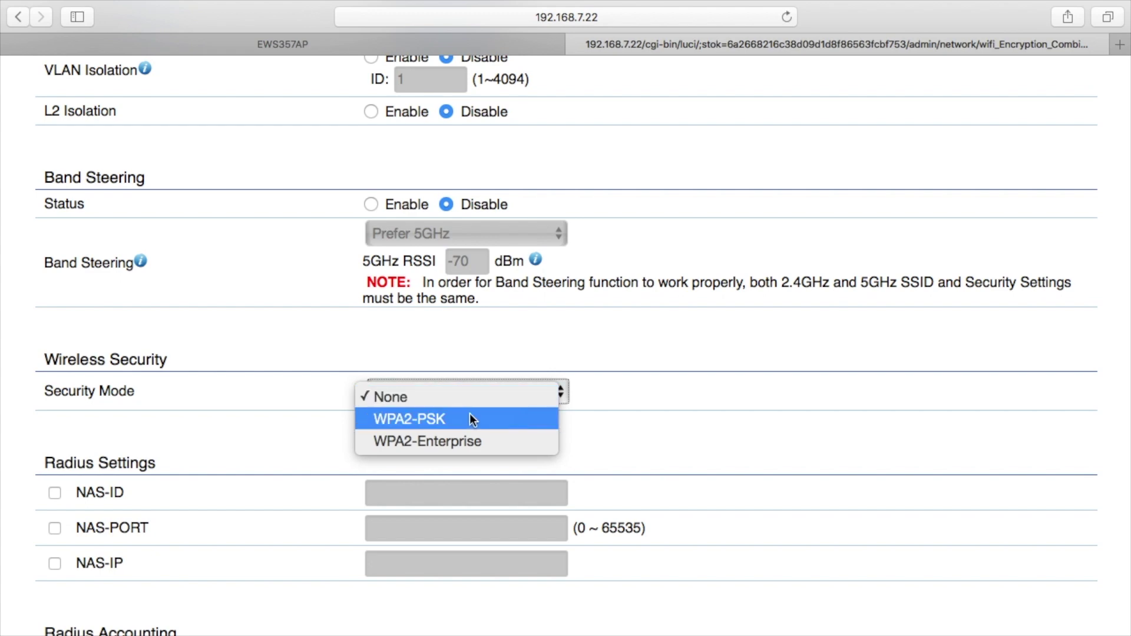
{"action": "left_click", "coordinate": [402, 415]}
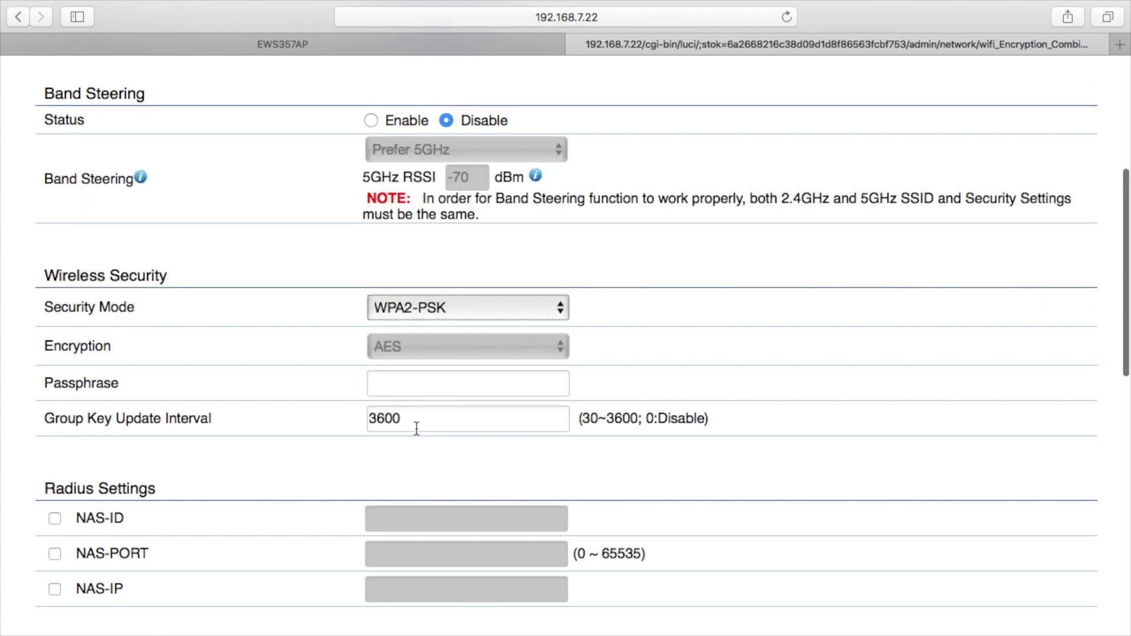
{"action": "left_click", "coordinate": [441, 390]}
{"action": "type", "text": "engen"}
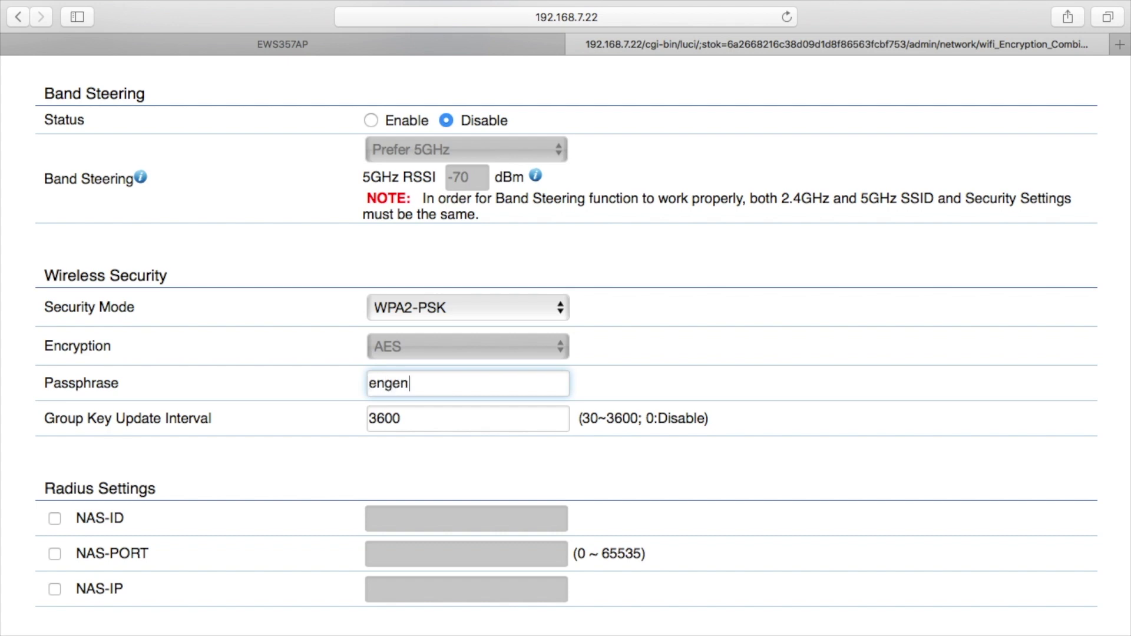
{"action": "type", "text": "iuspass"}
Review the remaining SSID settings down to Wireless Traffic Shaping, leaving MAC filtering Disabled.
{"action": "scroll", "coordinate": [449, 430], "scroll_direction": "down", "scroll_amount": 5}
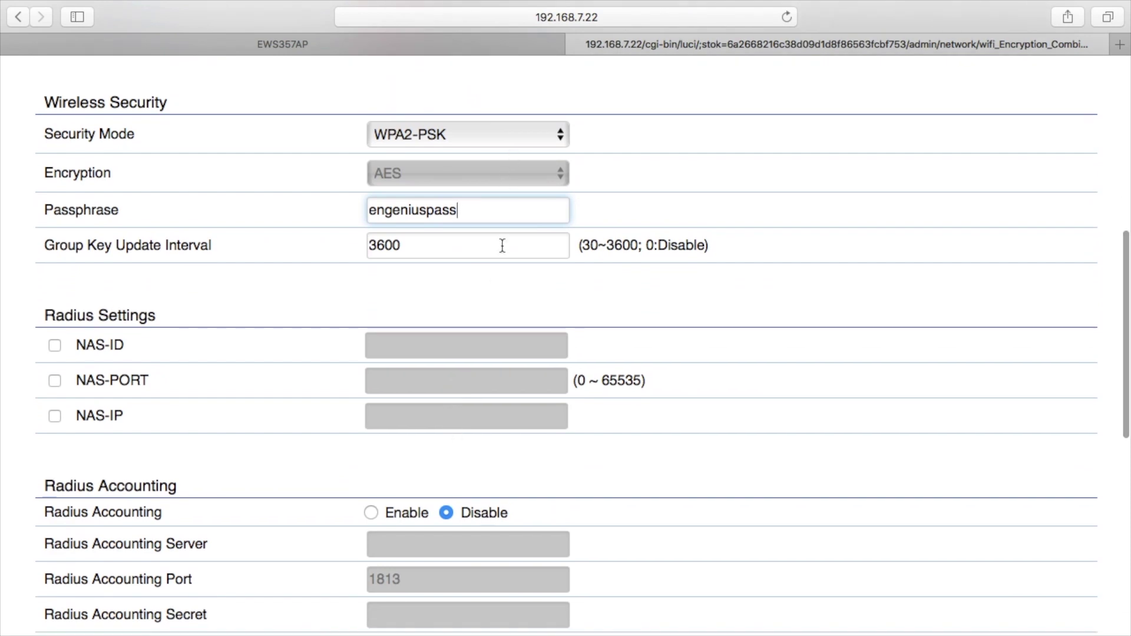
{"action": "scroll", "coordinate": [394, 319], "scroll_direction": "down", "scroll_amount": 4}
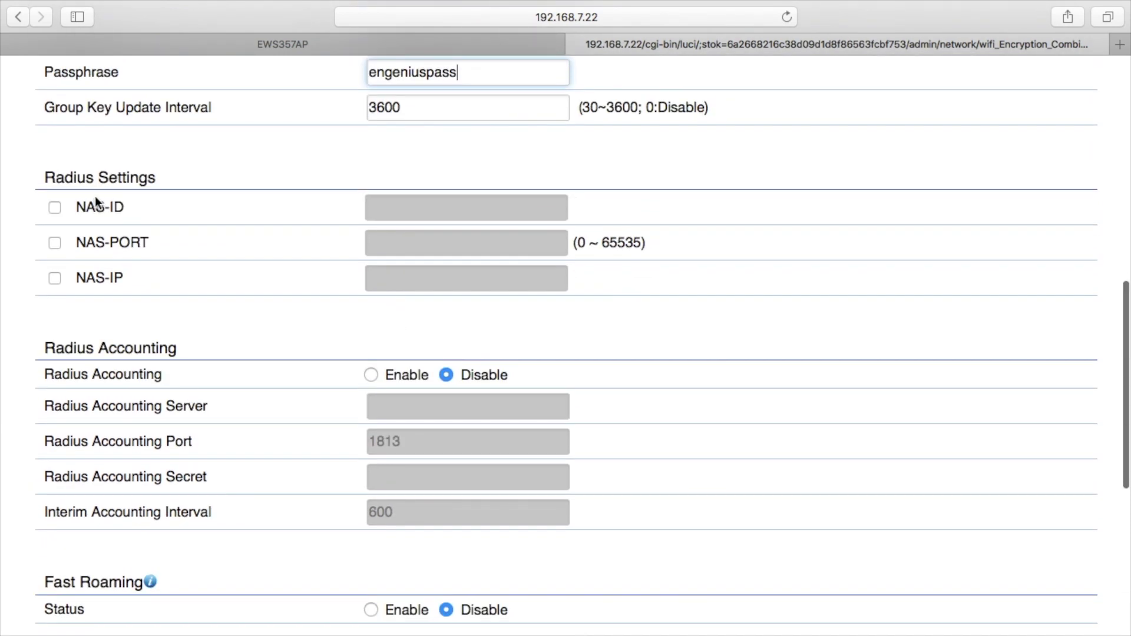
{"action": "scroll", "coordinate": [314, 423], "scroll_direction": "down", "scroll_amount": 3}
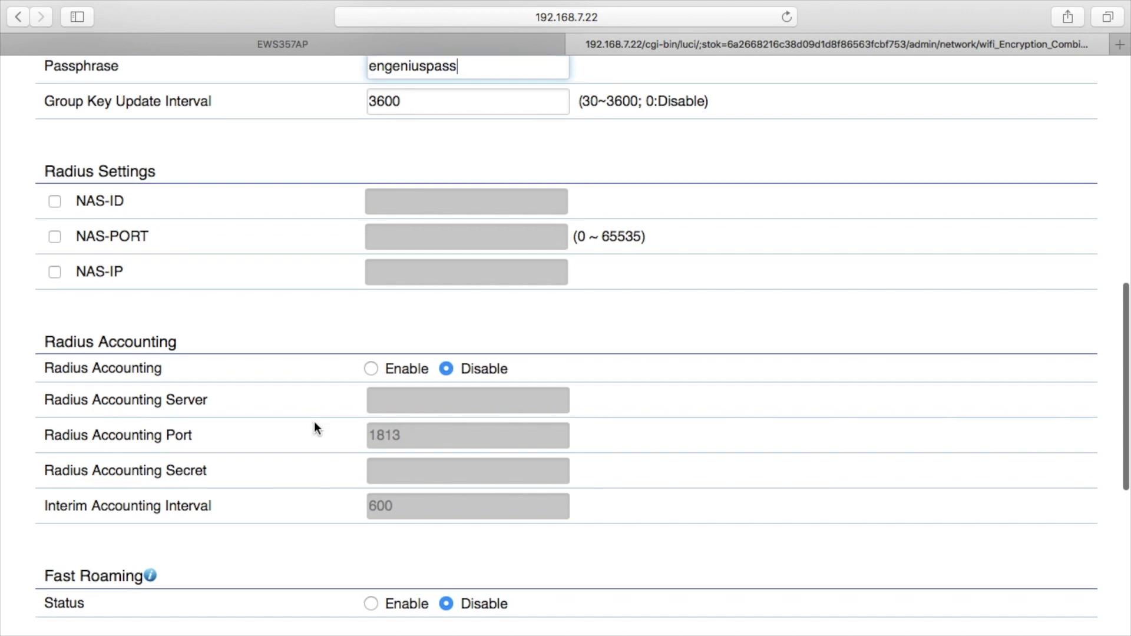
{"action": "scroll", "coordinate": [314, 424], "scroll_direction": "down", "scroll_amount": 5}
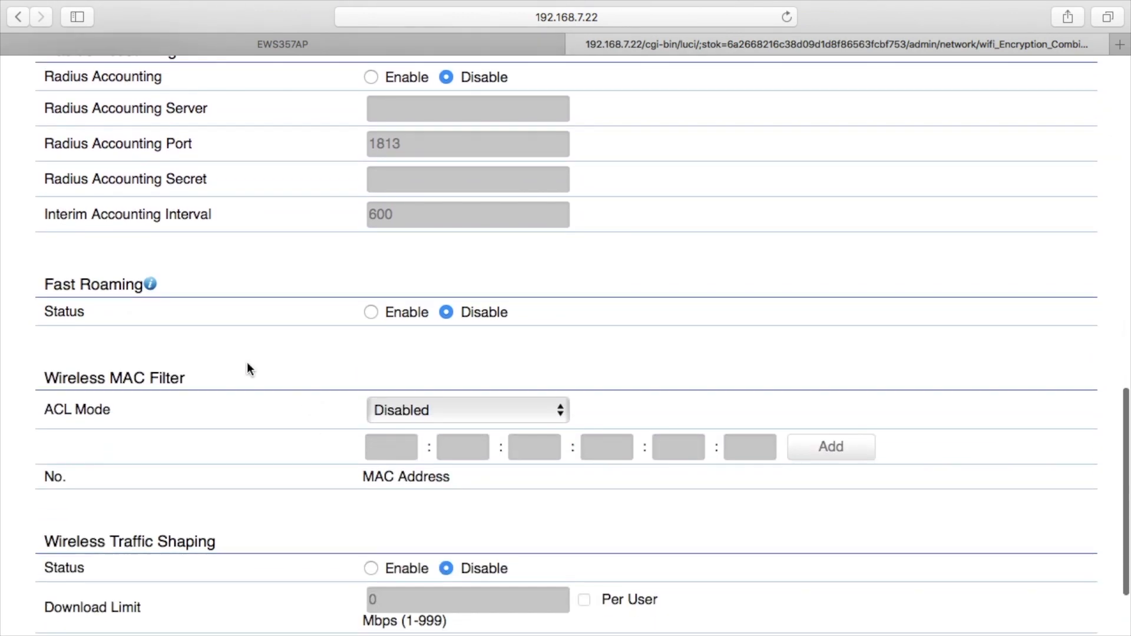
{"action": "mouse_move", "coordinate": [152, 286]}
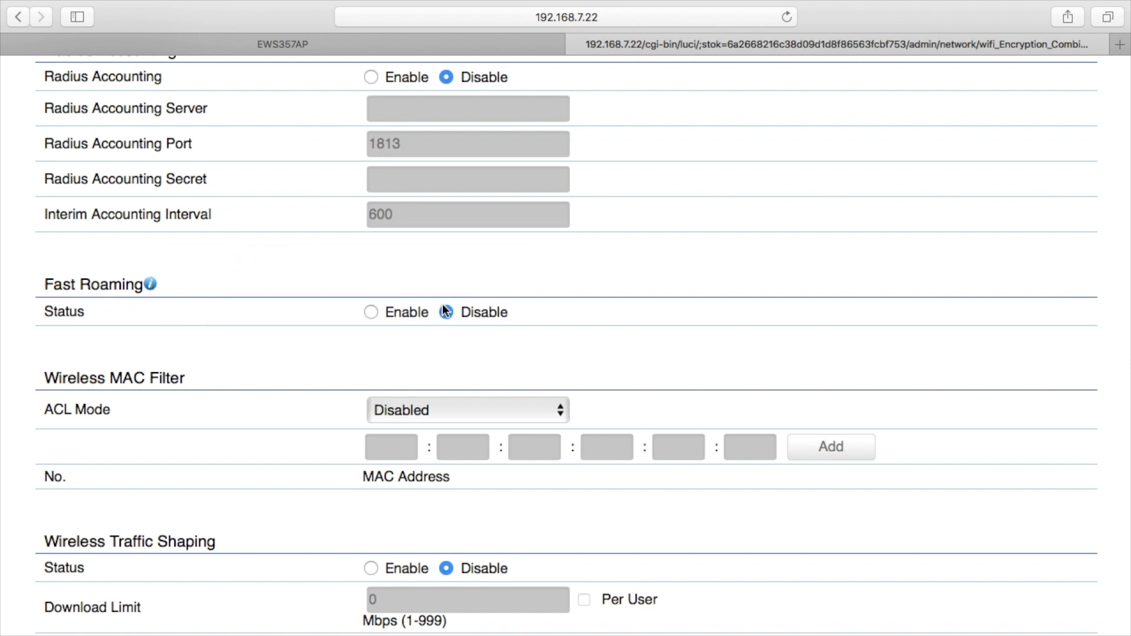
{"action": "scroll", "coordinate": [497, 369], "scroll_direction": "down", "scroll_amount": 3}
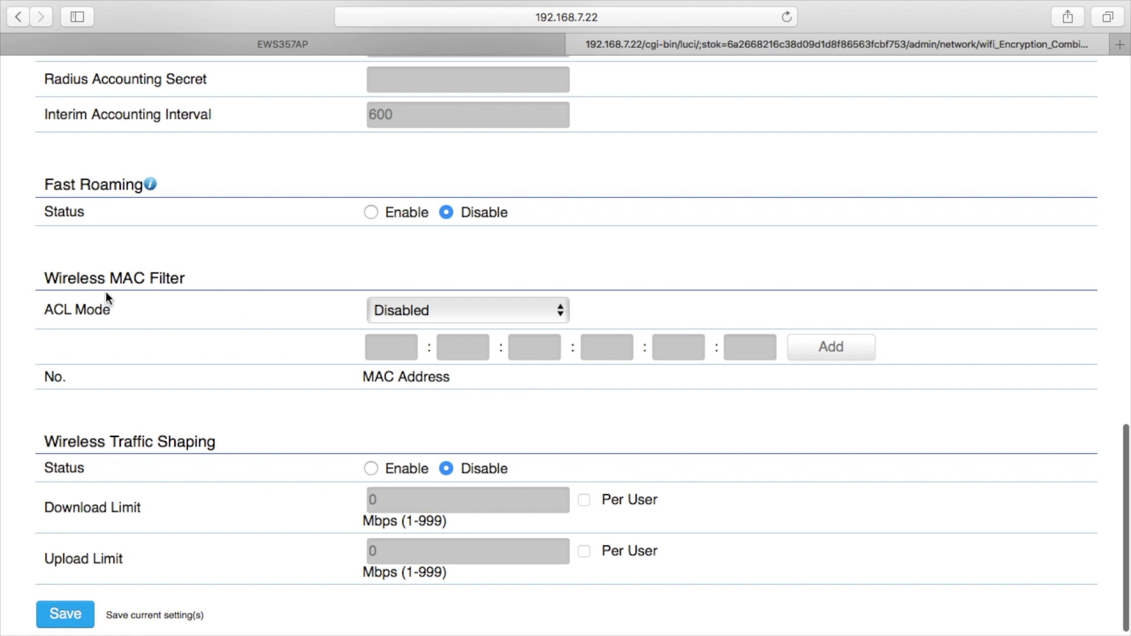
{"action": "left_click", "coordinate": [462, 307]}
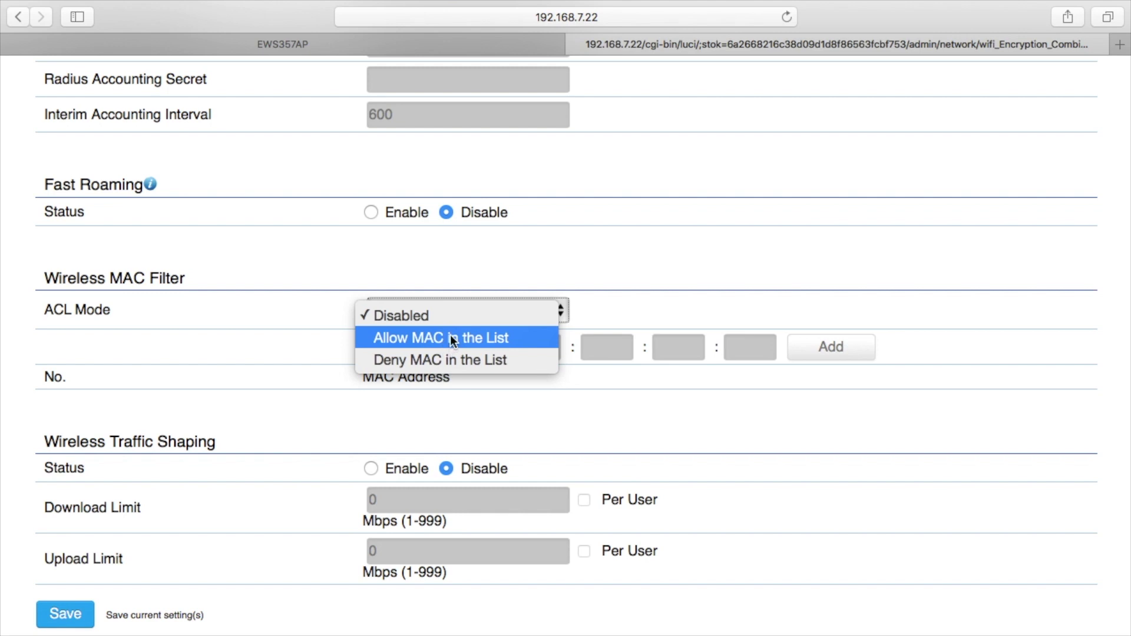
{"action": "left_click", "coordinate": [535, 245]}
{"action": "scroll", "coordinate": [461, 381], "scroll_direction": "down", "scroll_amount": 1}
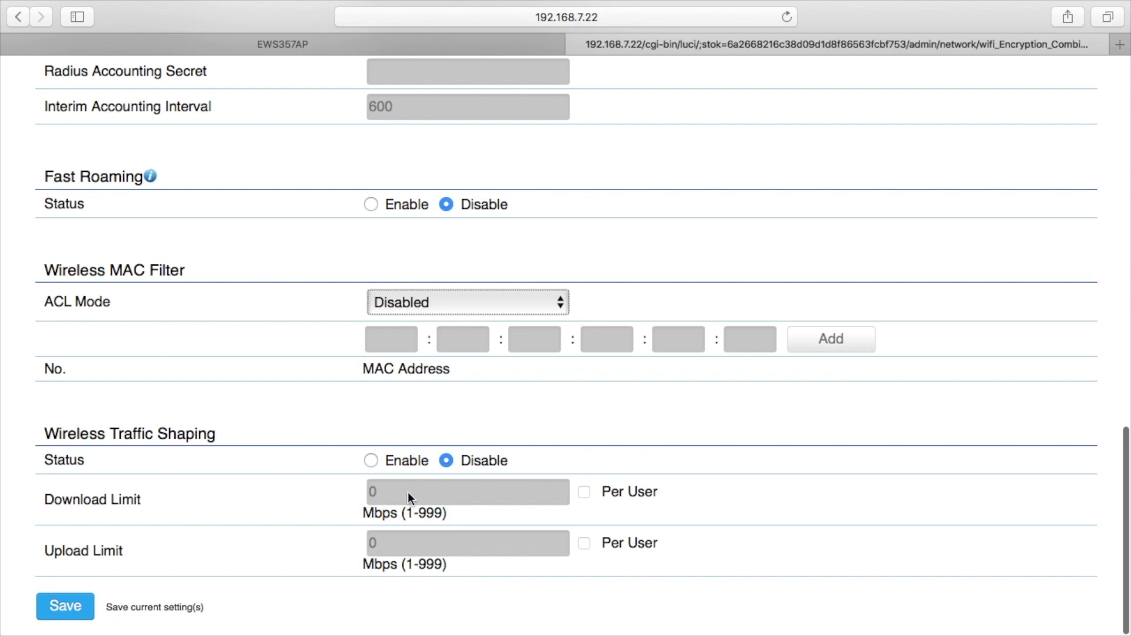
{"action": "scroll", "coordinate": [399, 549], "scroll_direction": "up", "scroll_amount": 15}
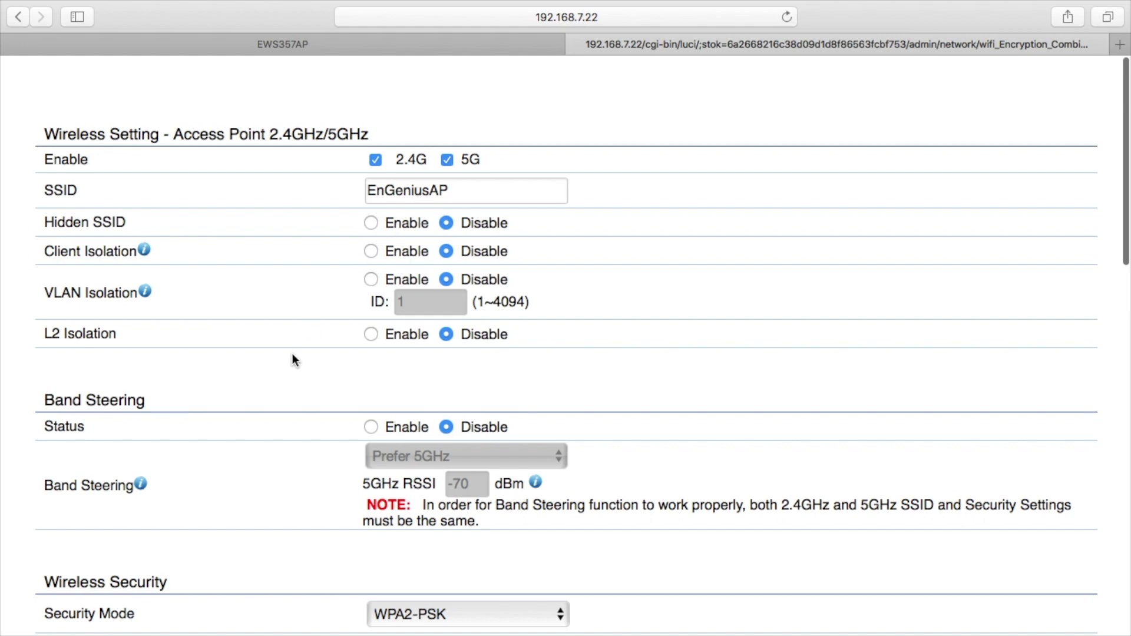
Save the EnGeniusAP SSID's WPA2-PSK security settings.
{"action": "scroll", "coordinate": [278, 376], "scroll_direction": "down", "scroll_amount": 20}
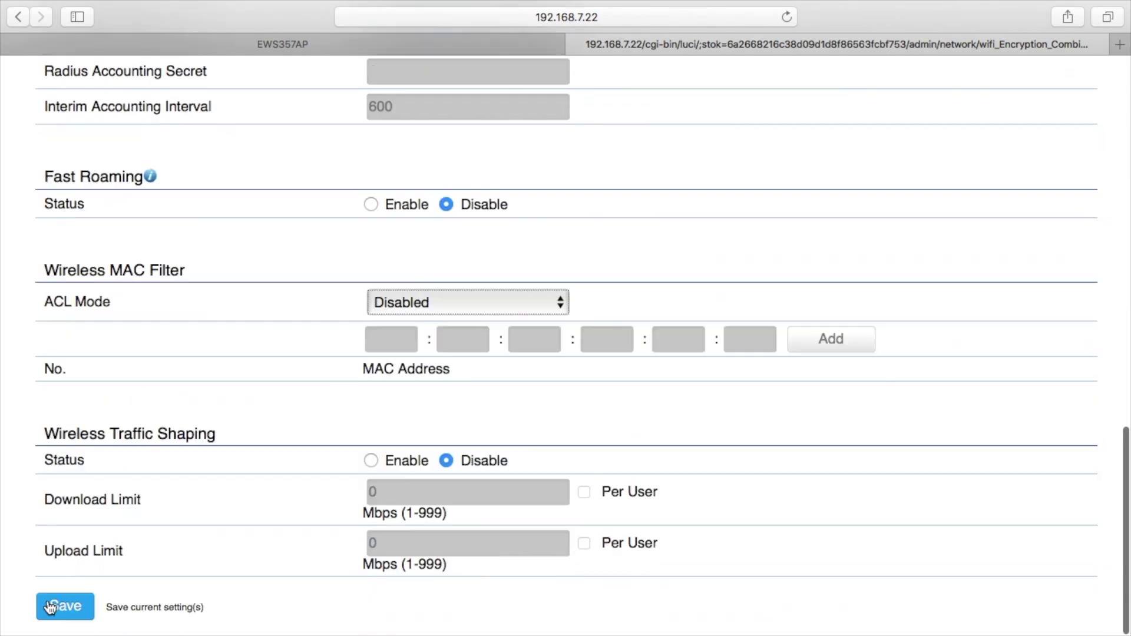
{"action": "left_click", "coordinate": [50, 607]}
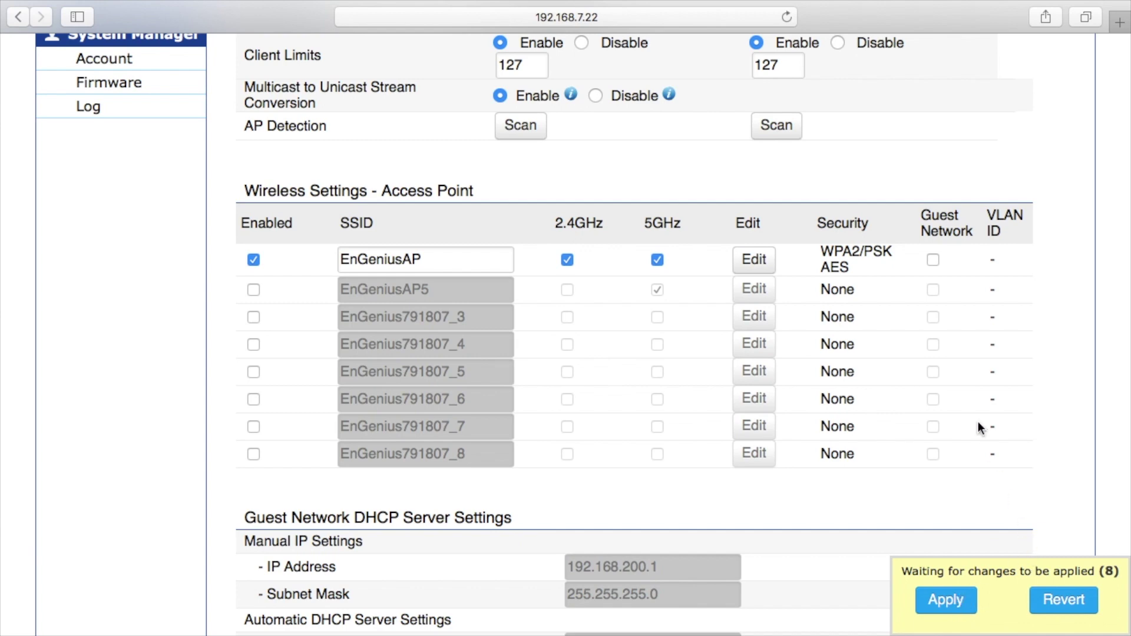
{"action": "scroll", "coordinate": [972, 395], "scroll_direction": "up", "scroll_amount": 1}
{"action": "scroll", "coordinate": [971, 392], "scroll_direction": "down", "scroll_amount": 7}
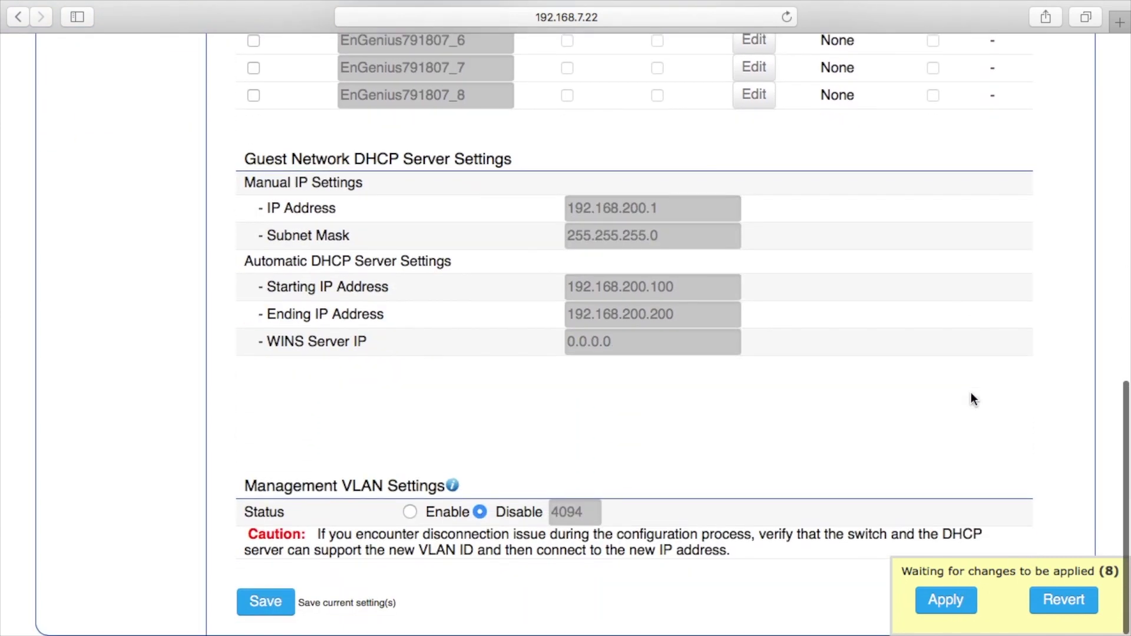
{"action": "scroll", "coordinate": [391, 182], "scroll_direction": "up", "scroll_amount": 3}
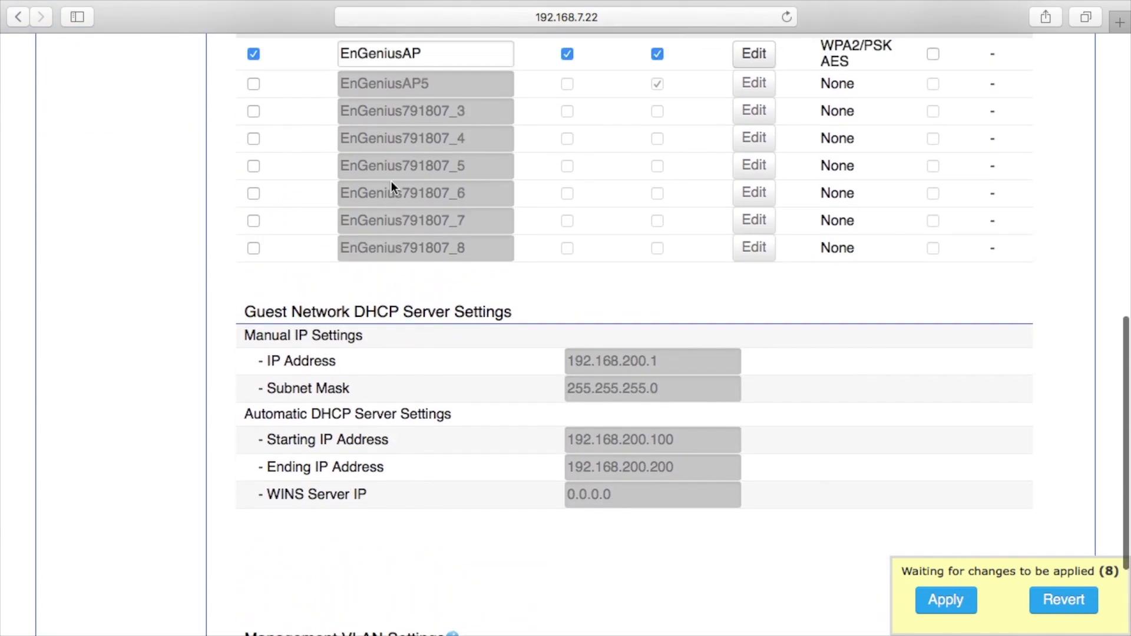
{"action": "scroll", "coordinate": [392, 182], "scroll_direction": "up", "scroll_amount": 2}
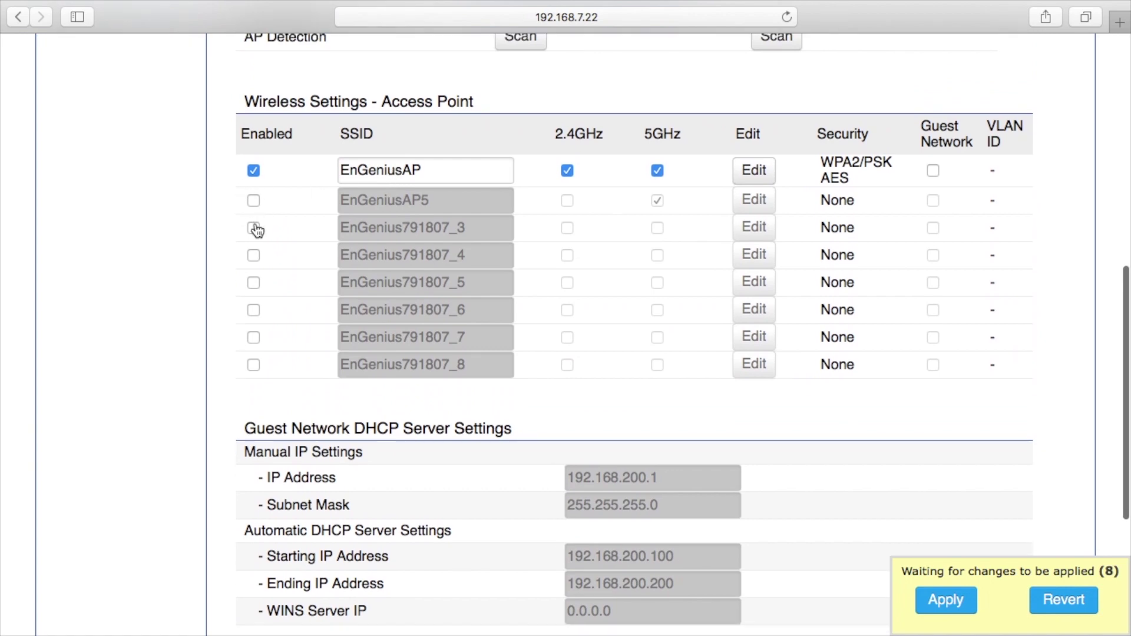
Enable the second SSID, rename it EnGeniusGuest, turn on 2.4GHz and mark it as a Guest Network.
{"action": "left_click", "coordinate": [253, 200]}
{"action": "left_click", "coordinate": [413, 206]}
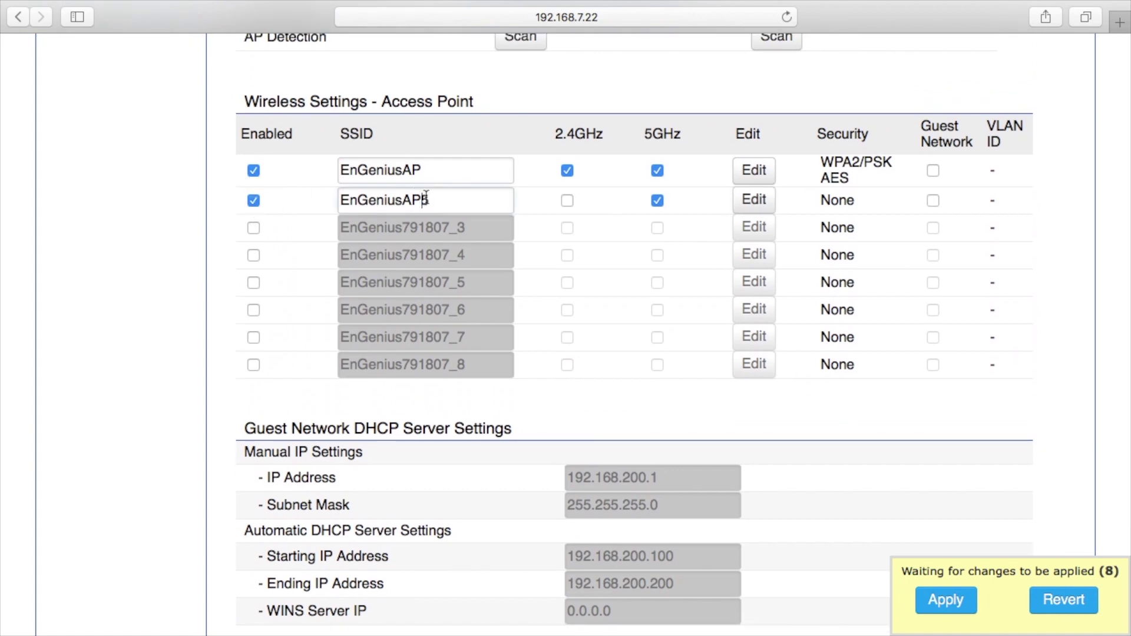
{"action": "double_click", "coordinate": [412, 206]}
{"action": "left_click", "coordinate": [406, 204]}
{"action": "left_click", "coordinate": [403, 203]}
{"action": "left_click_drag", "start_coordinate": [403, 204], "coordinate": [524, 237]}
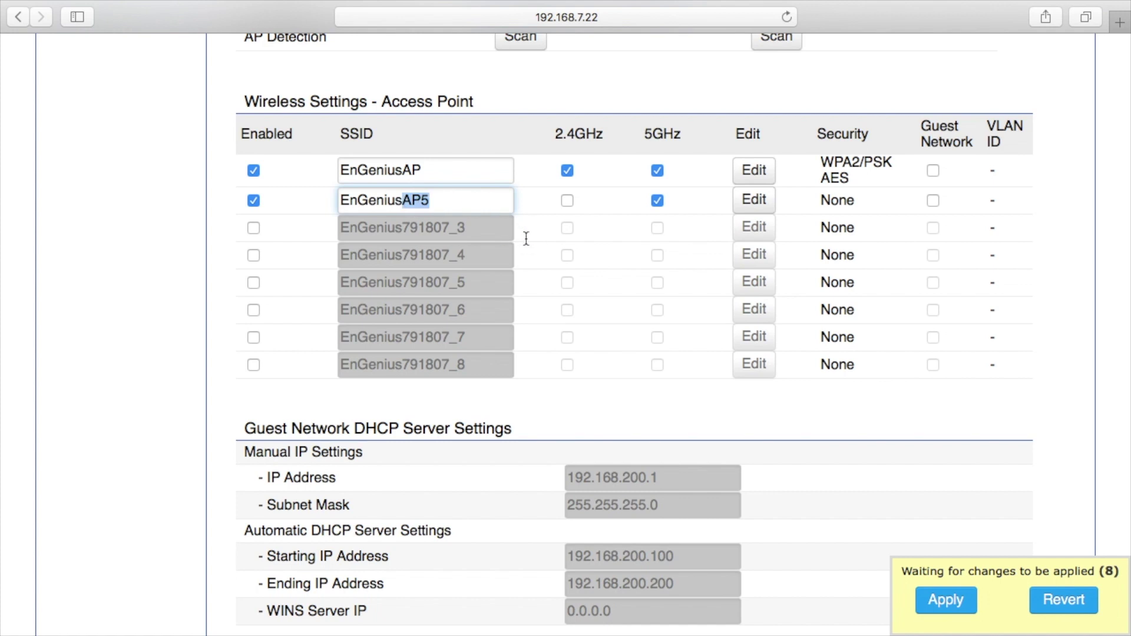
{"action": "type", "text": "Guest"}
{"action": "left_click", "coordinate": [567, 200]}
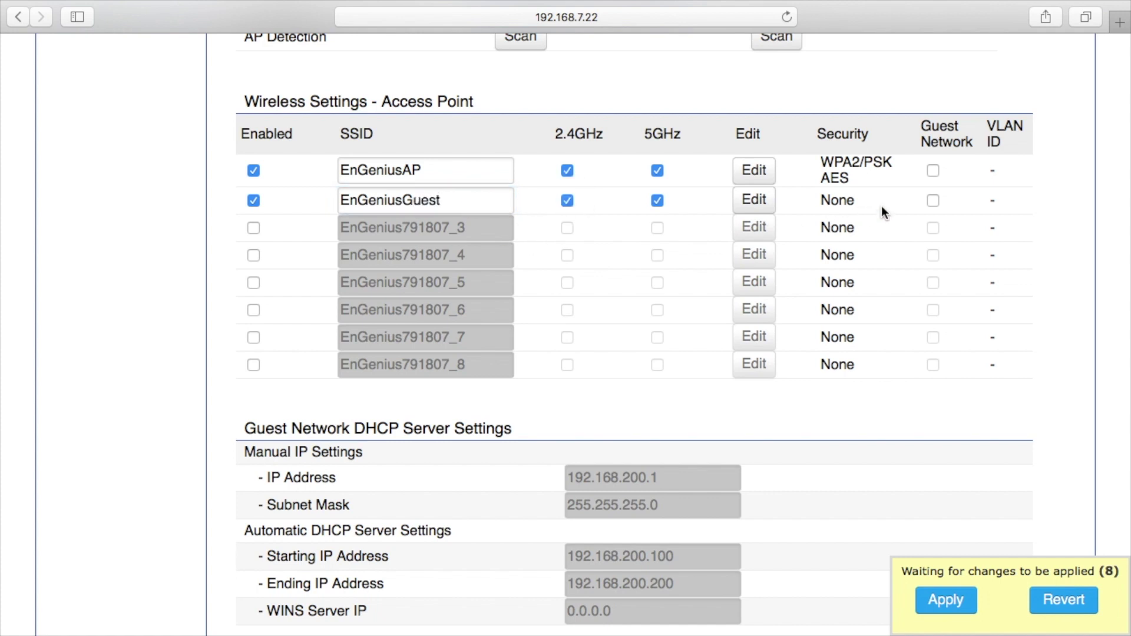
{"action": "left_click", "coordinate": [933, 201]}
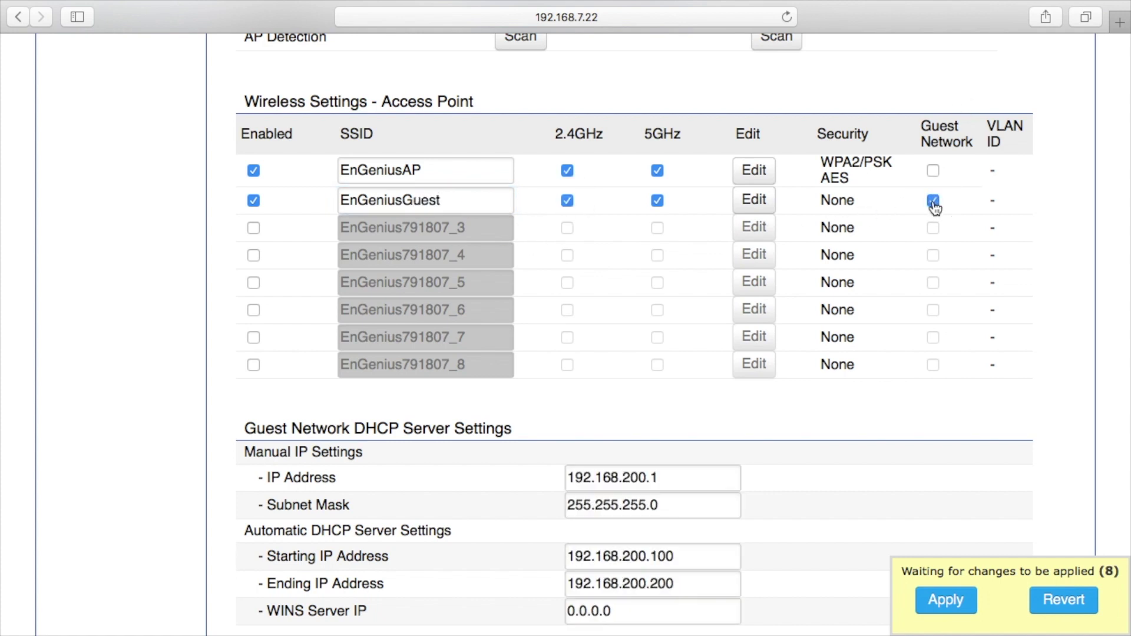
Disable EnGeniusGuest again, save the wireless settings and apply all pending changes.
{"action": "scroll", "coordinate": [796, 374], "scroll_direction": "down", "scroll_amount": 3}
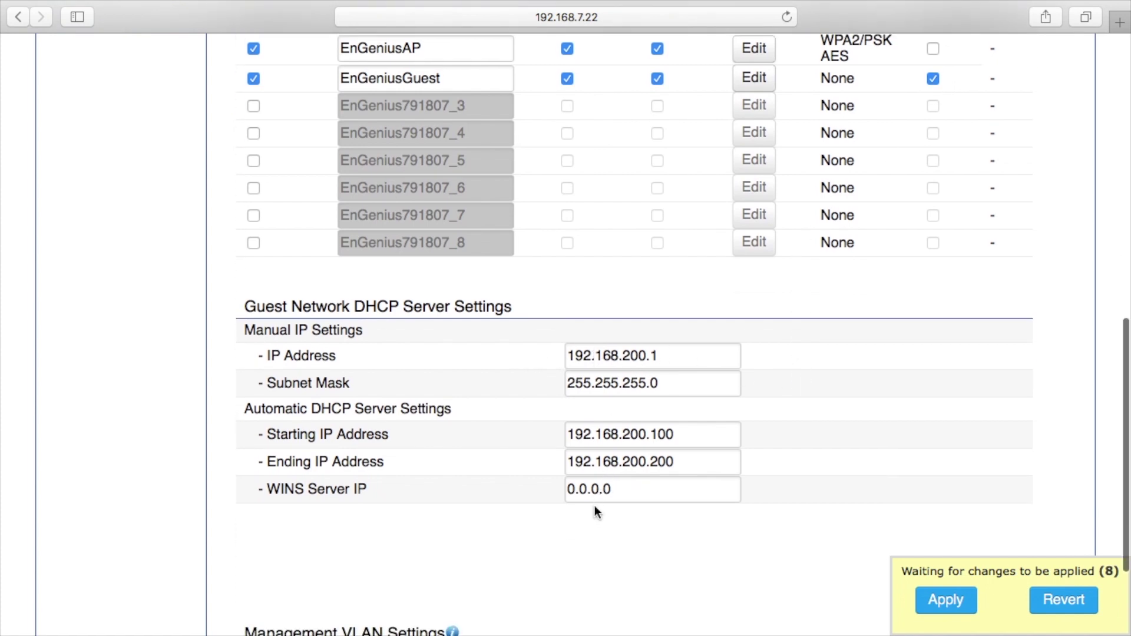
{"action": "scroll", "coordinate": [595, 512], "scroll_direction": "up", "scroll_amount": 3}
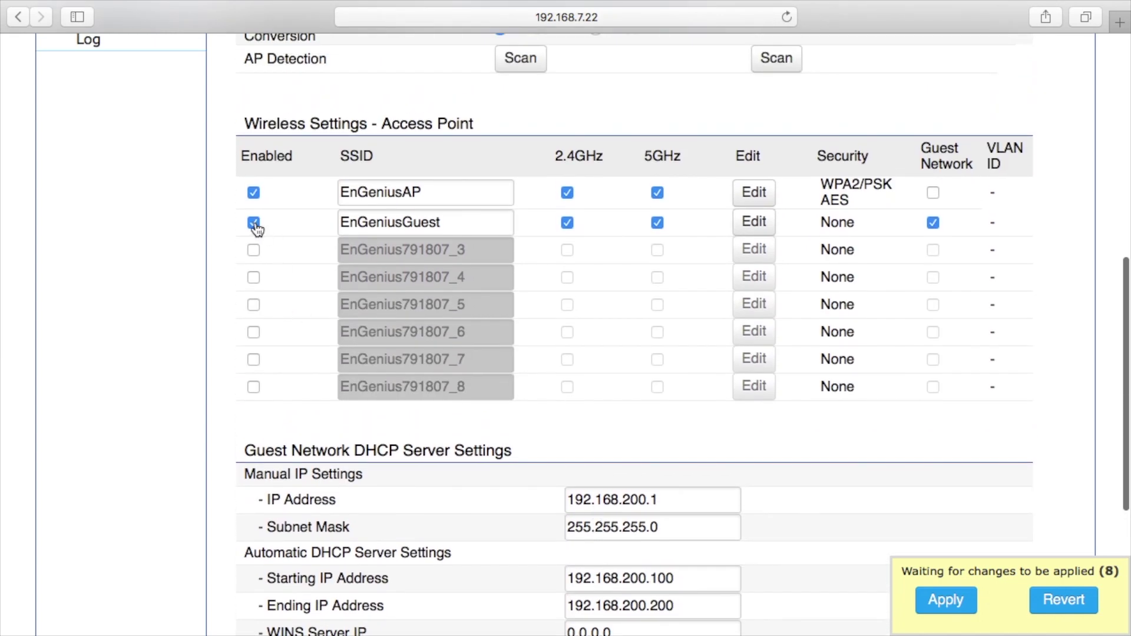
{"action": "left_click", "coordinate": [254, 223]}
{"action": "scroll", "coordinate": [423, 368], "scroll_direction": "down", "scroll_amount": 6}
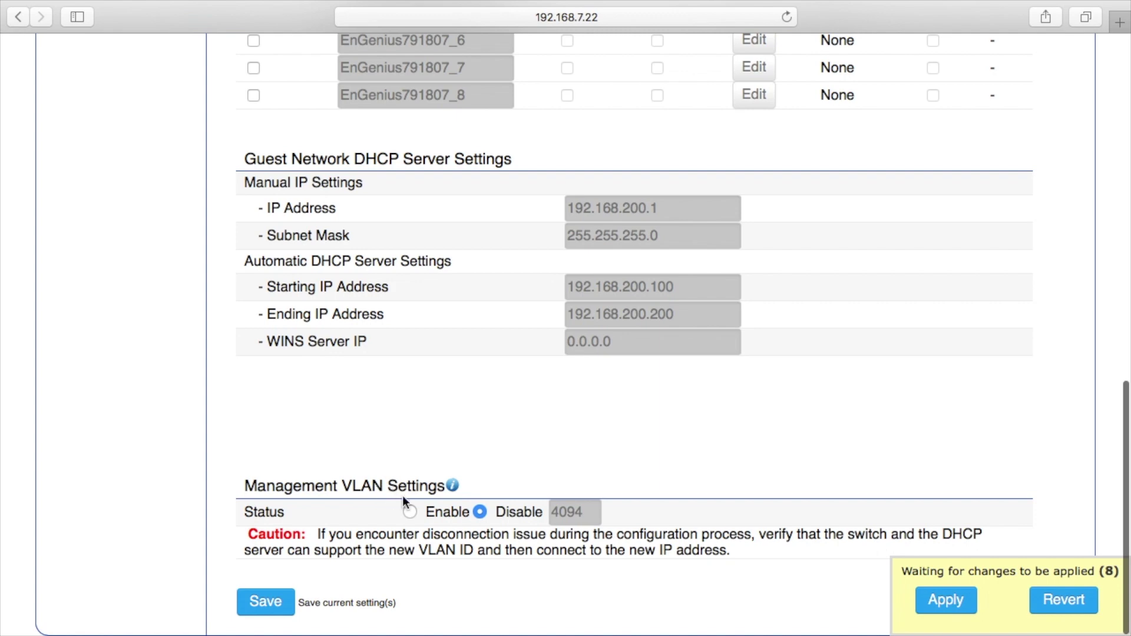
{"action": "left_click", "coordinate": [268, 604]}
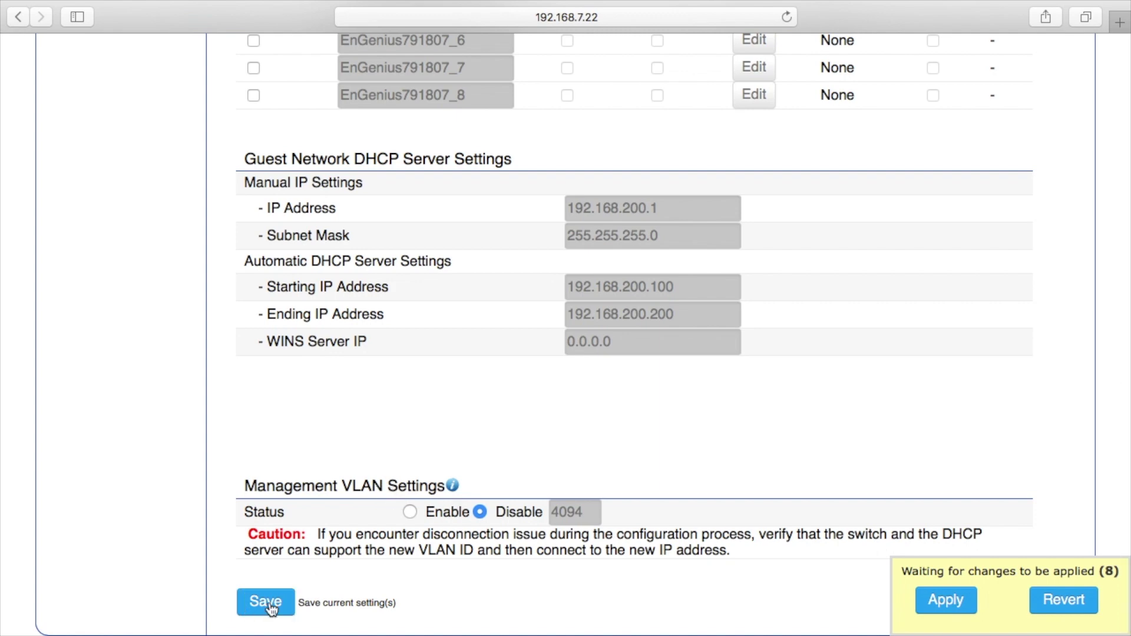
{"action": "mouse_move", "coordinate": [835, 567]}
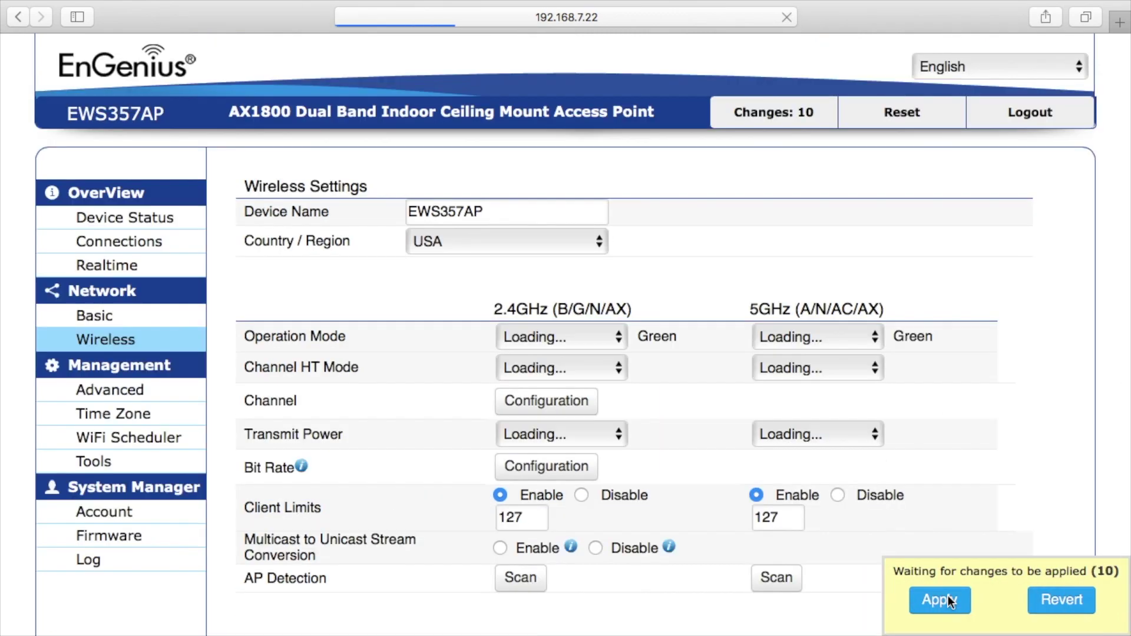
{"action": "left_click", "coordinate": [948, 600]}
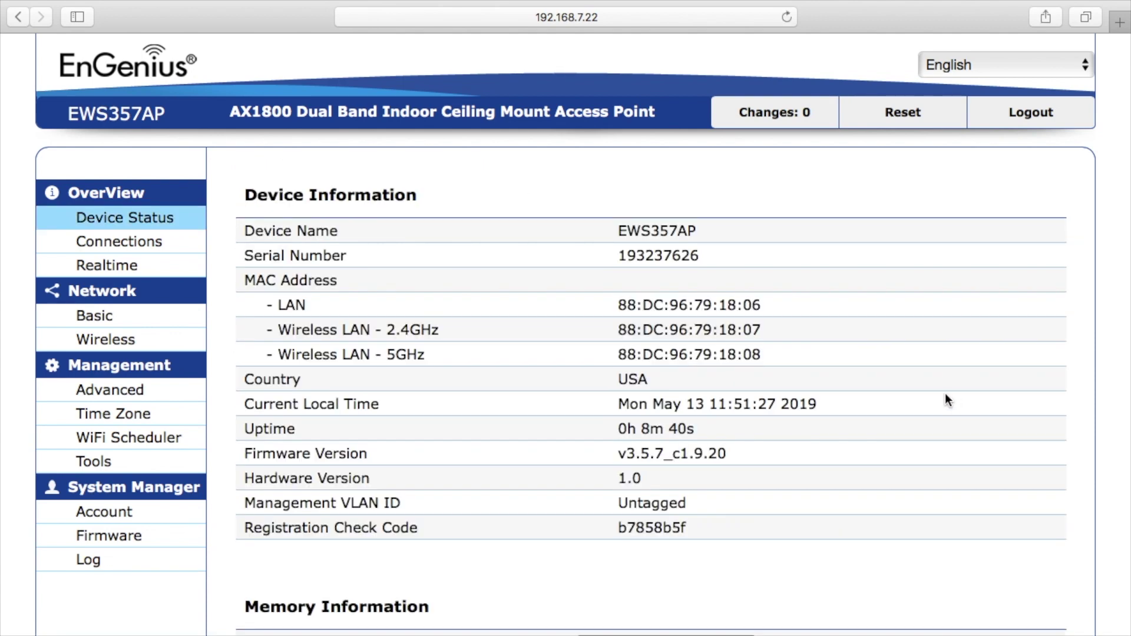
Join the EnGeniusAP network from the Wi-Fi menu, entering its WPA2 password.
{"action": "left_click", "coordinate": [864, 10]}
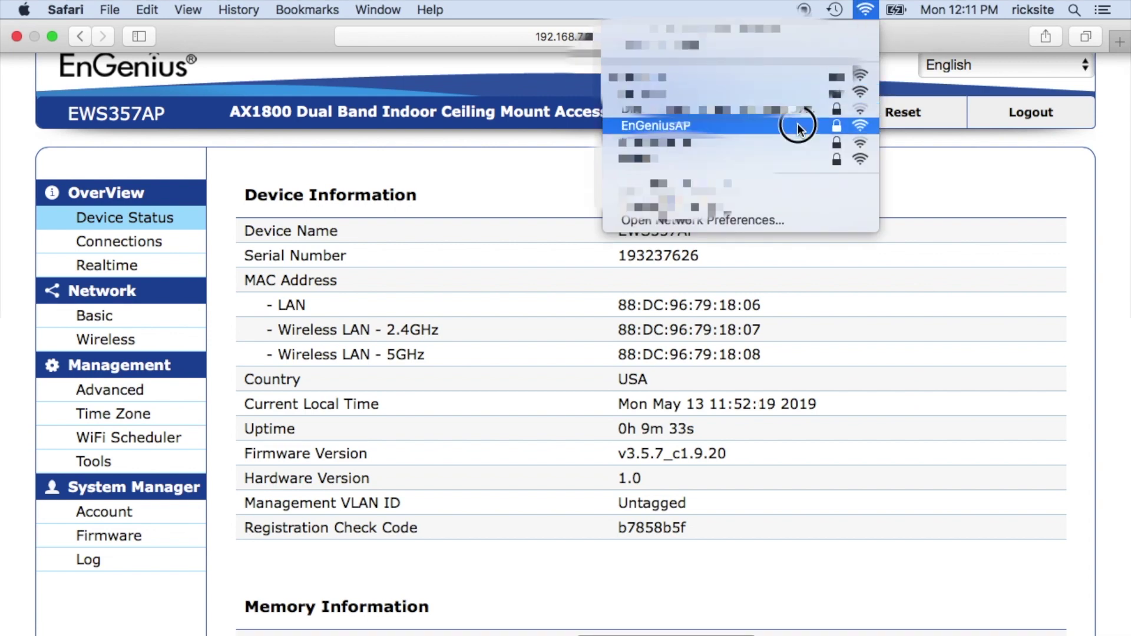
{"action": "left_click", "coordinate": [798, 125]}
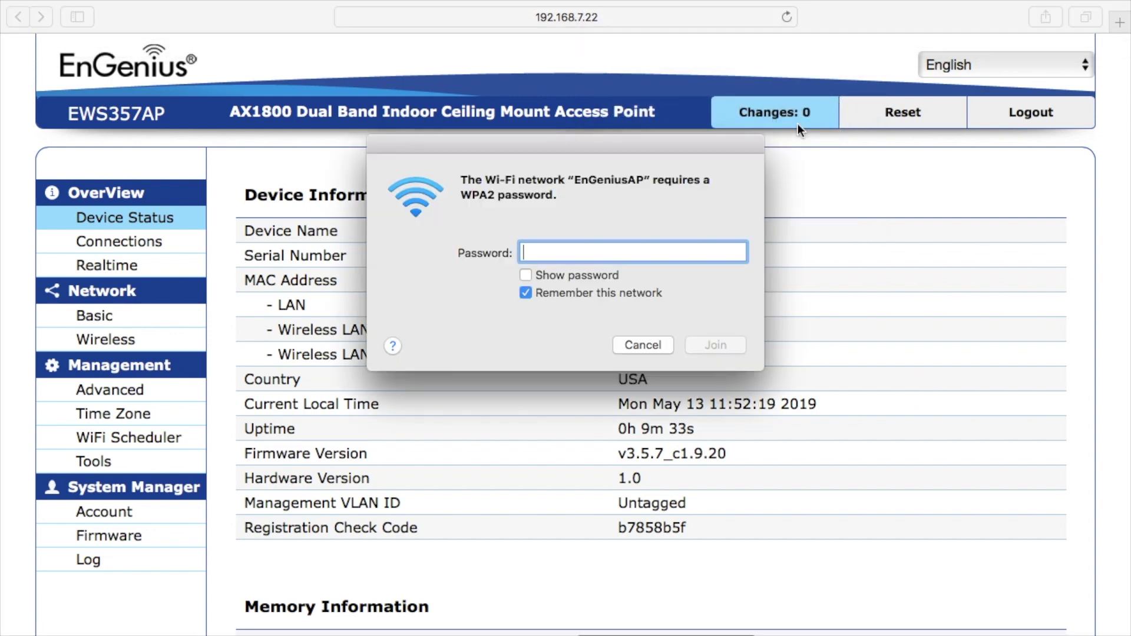
{"action": "type", "text": "••••••••••••"}
{"action": "key", "text": "Return"}
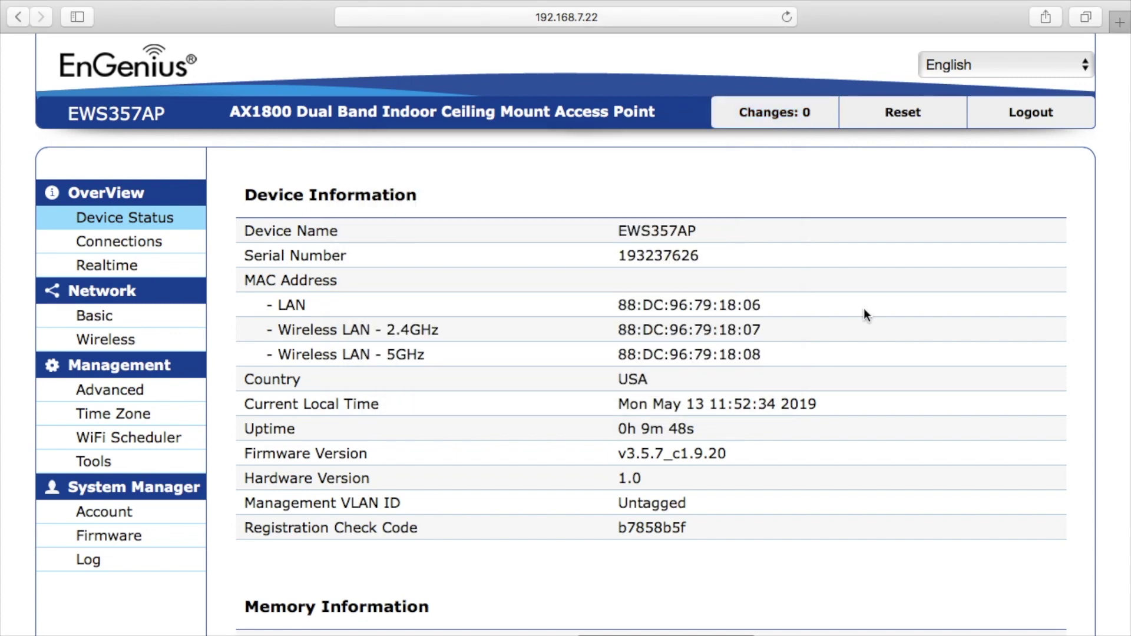
Open Terminal and run ping 8.8.8.8, stopping it with Ctrl+C once replies arrive.
{"action": "key", "text": "super+space"}
{"action": "type", "text": "terminal"}
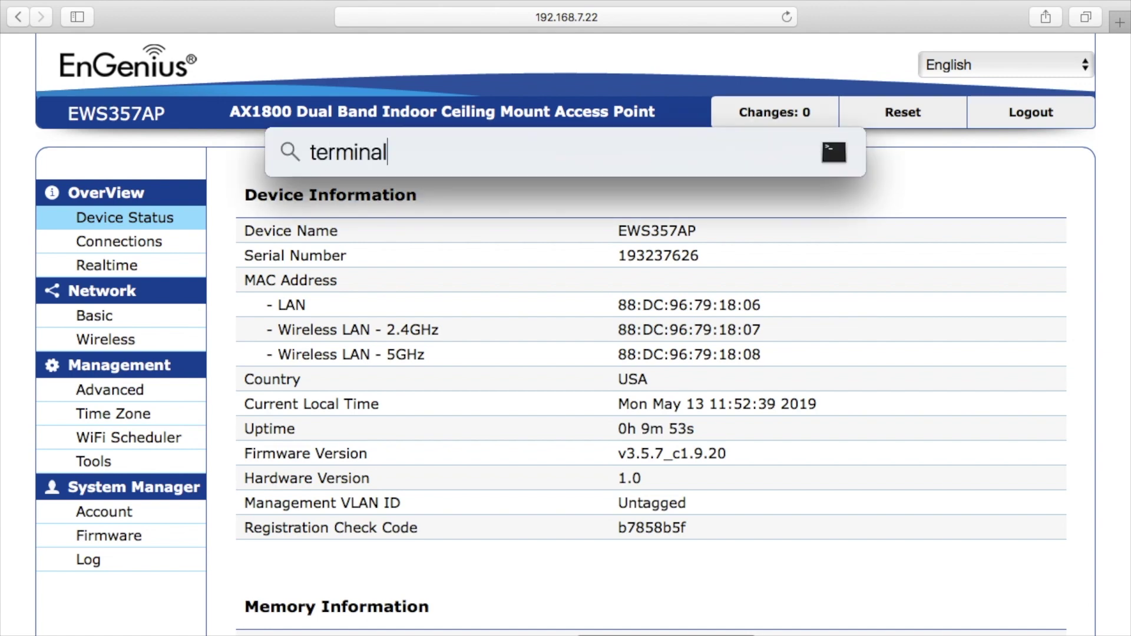
{"action": "key", "text": "Return"}
{"action": "type", "text": "ping "}
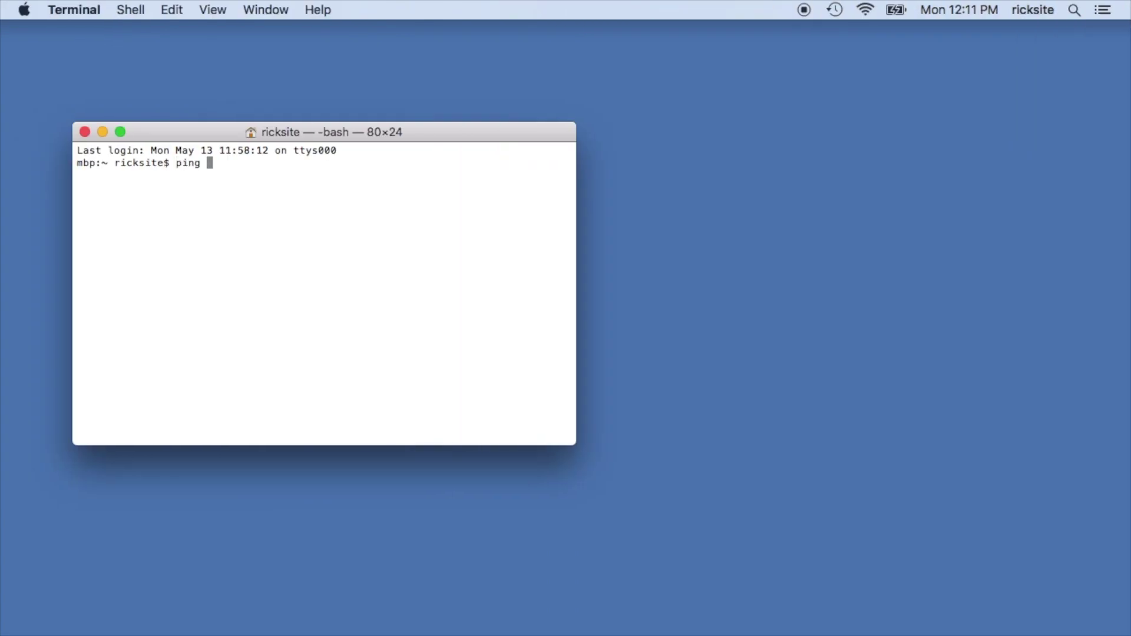
{"action": "type", "text": "8.8.8.8"}
{"action": "key", "text": "Return"}
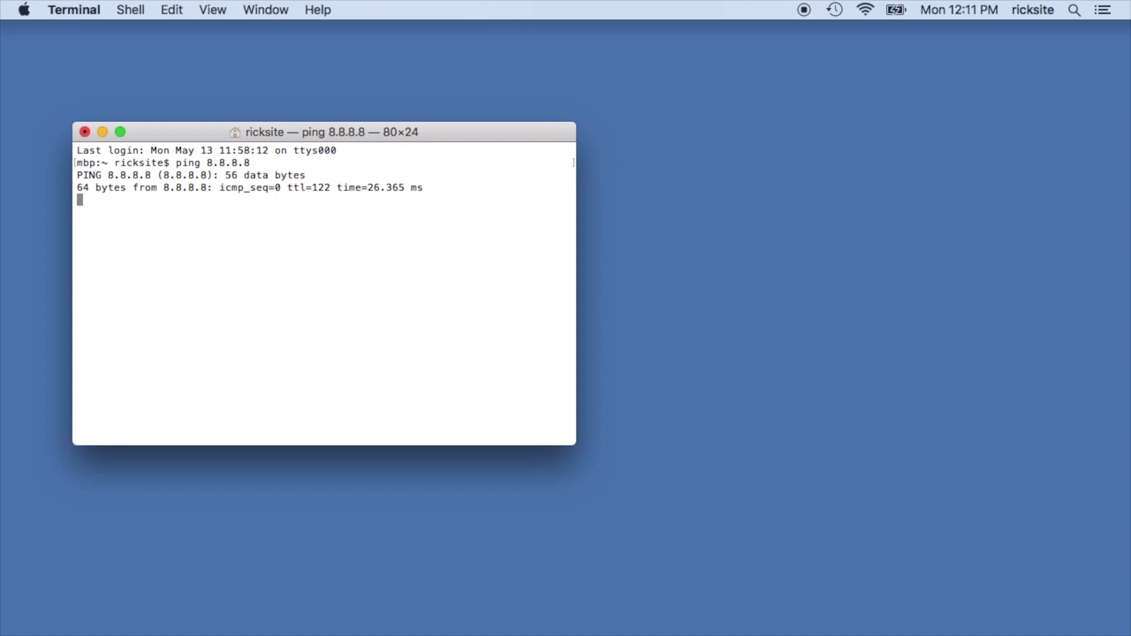
{"action": "key", "text": "ctrl+c"}
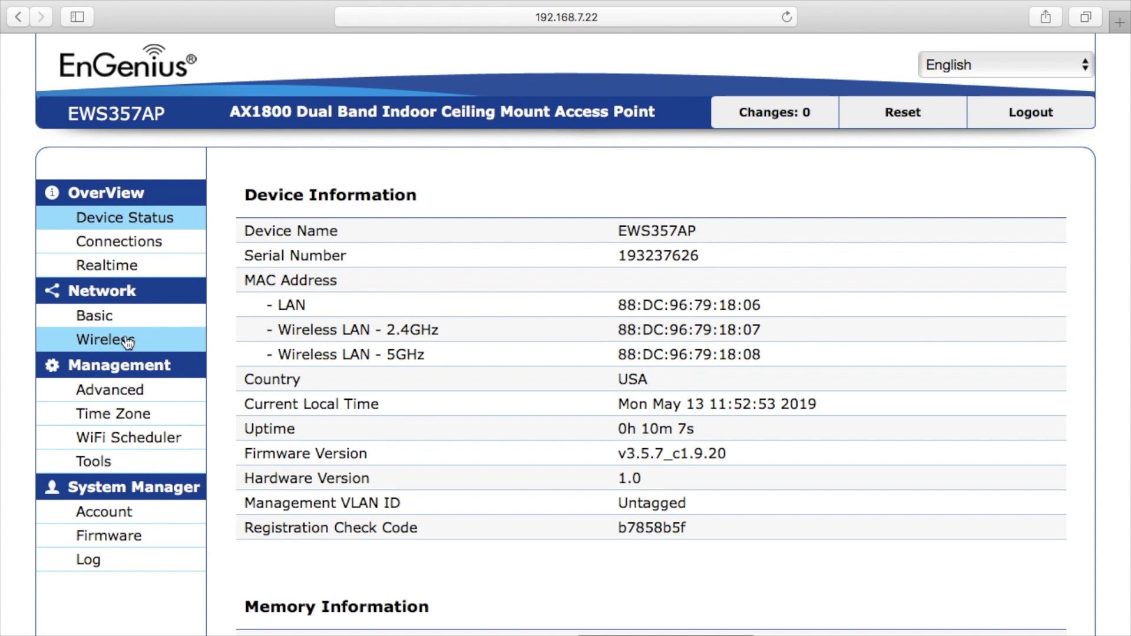
Scroll through the Advanced page's SNMP, CLI, SSH, HTTPS and email alert settings, then go to Time Zone.
{"action": "left_click", "coordinate": [111, 393]}
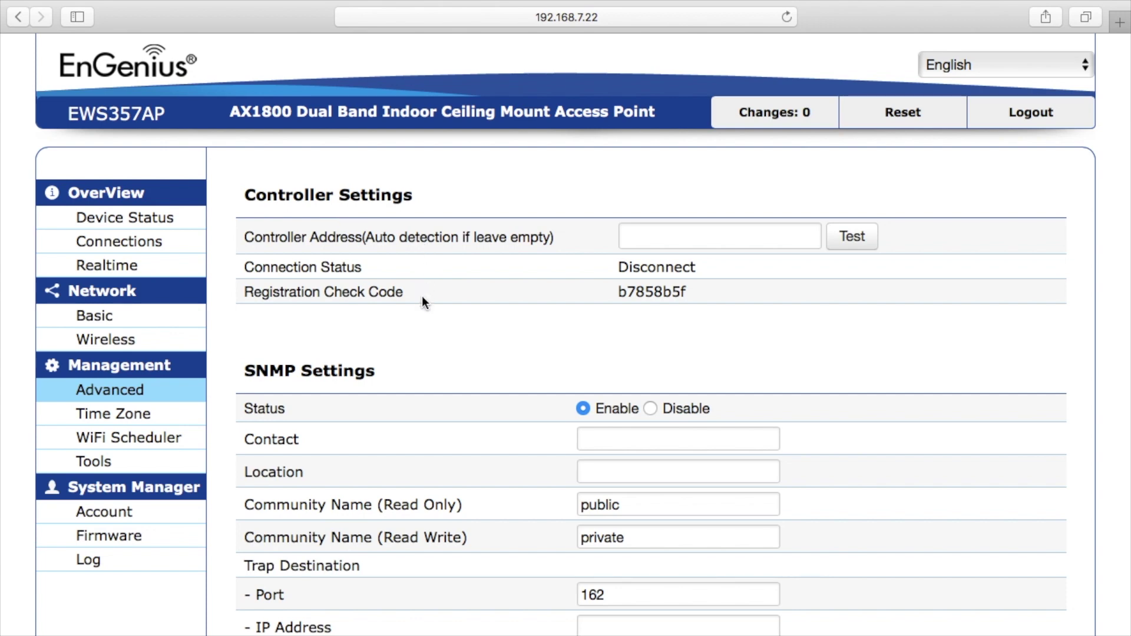
{"action": "scroll", "coordinate": [416, 316], "scroll_direction": "down", "scroll_amount": 5}
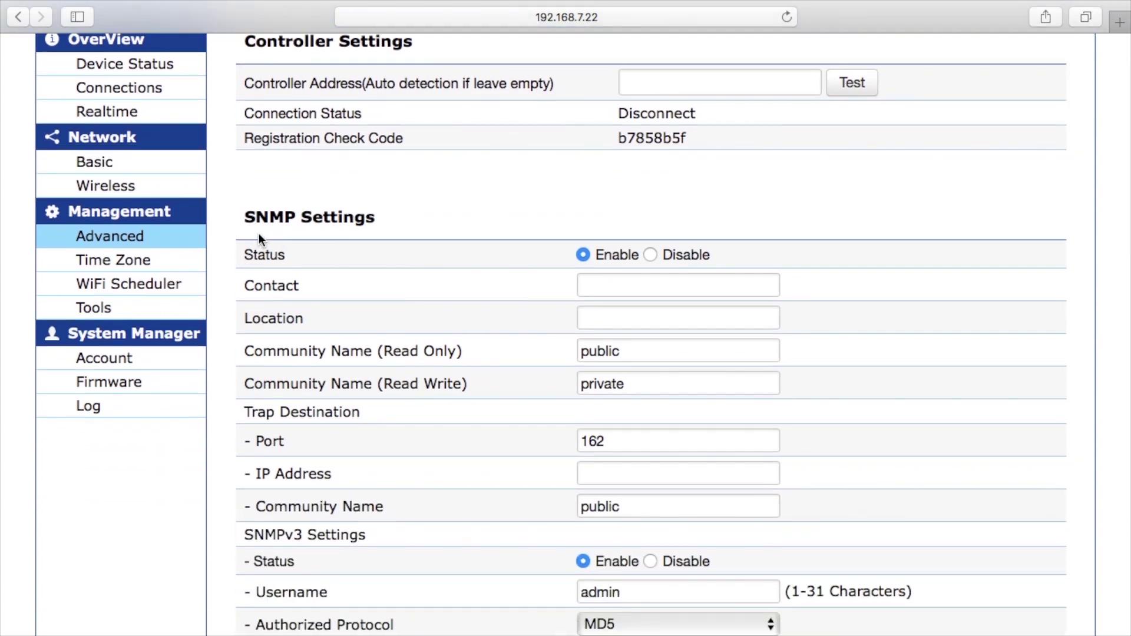
{"action": "scroll", "coordinate": [377, 283], "scroll_direction": "down", "scroll_amount": 15}
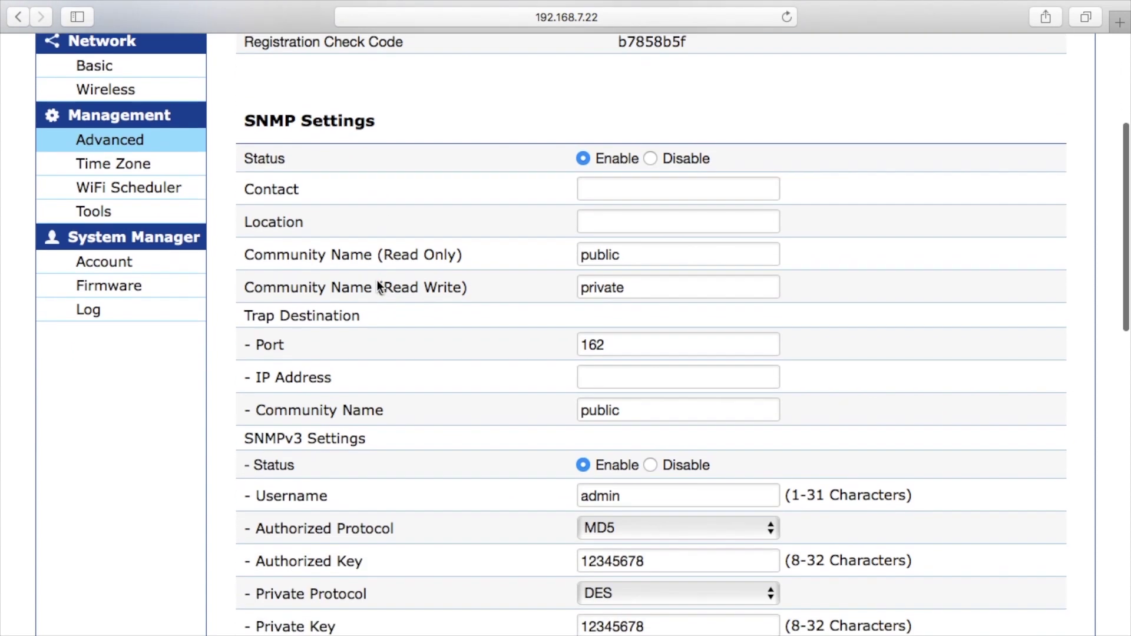
{"action": "scroll", "coordinate": [418, 433], "scroll_direction": "down", "scroll_amount": 4}
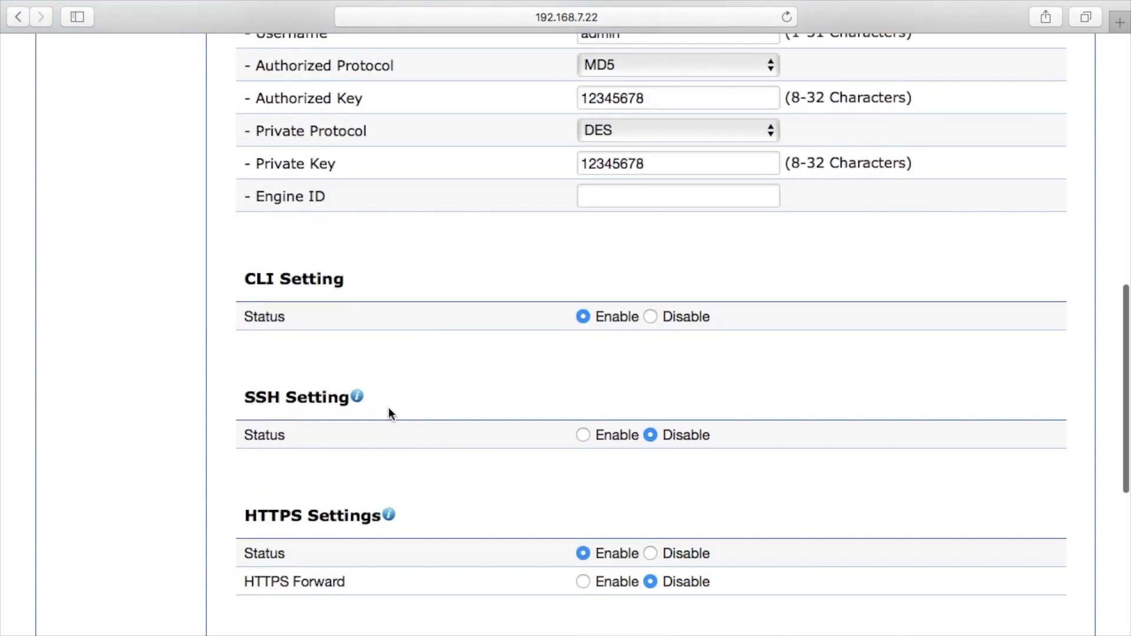
{"action": "scroll", "coordinate": [273, 375], "scroll_direction": "down", "scroll_amount": 4}
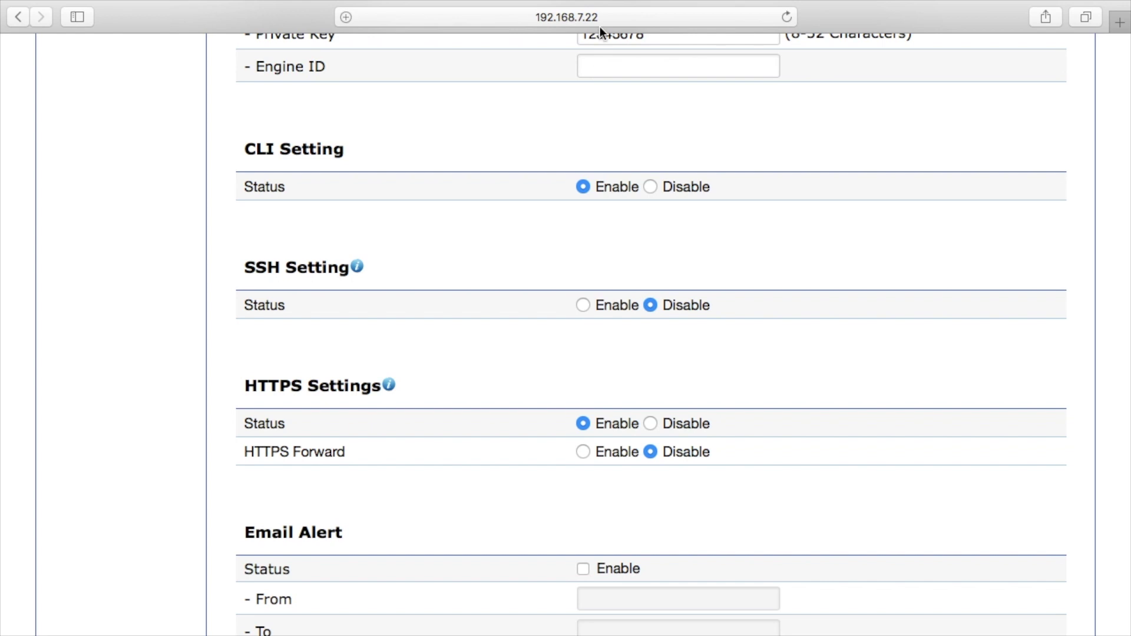
{"action": "scroll", "coordinate": [532, 288], "scroll_direction": "down", "scroll_amount": 5}
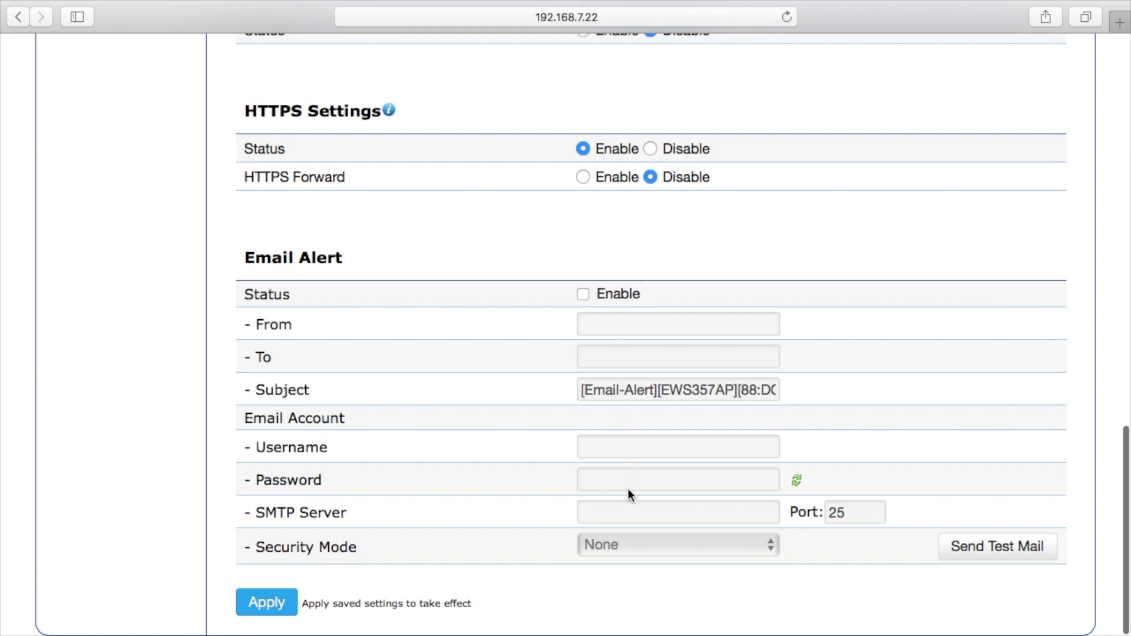
{"action": "scroll", "coordinate": [628, 494], "scroll_direction": "up", "scroll_amount": 9}
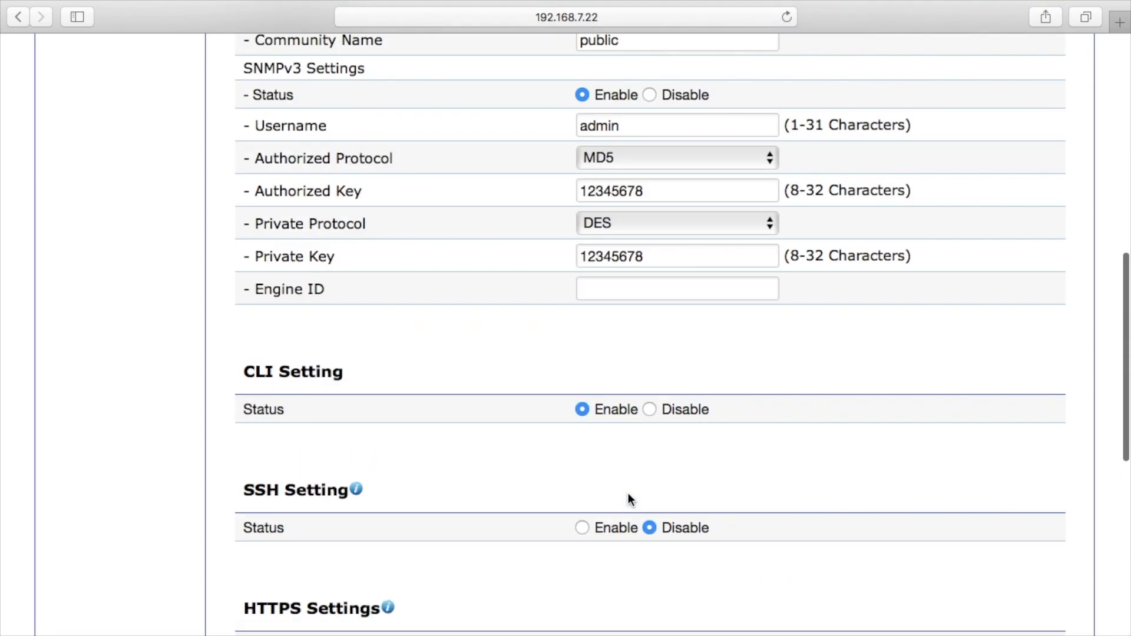
{"action": "scroll", "coordinate": [627, 493], "scroll_direction": "up", "scroll_amount": 9}
{"action": "left_click", "coordinate": [155, 267]}
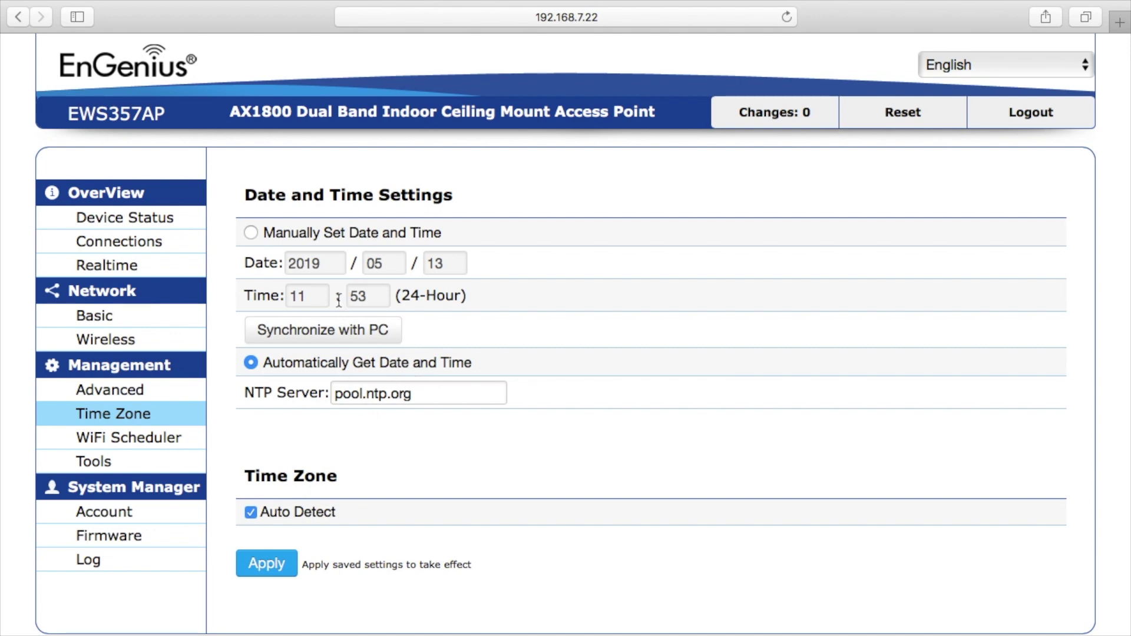
Visit Device Status, return to Time Zone, and toggle Auto Detect to view manual time zone and daylight saving options.
{"action": "left_click", "coordinate": [175, 220]}
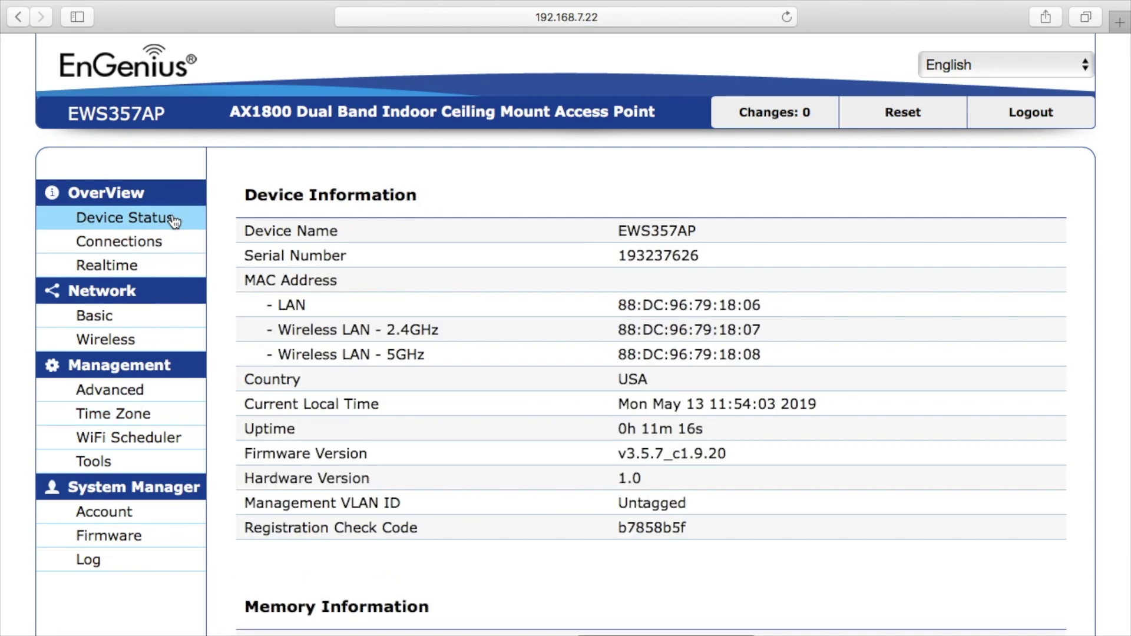
{"action": "left_click", "coordinate": [130, 415]}
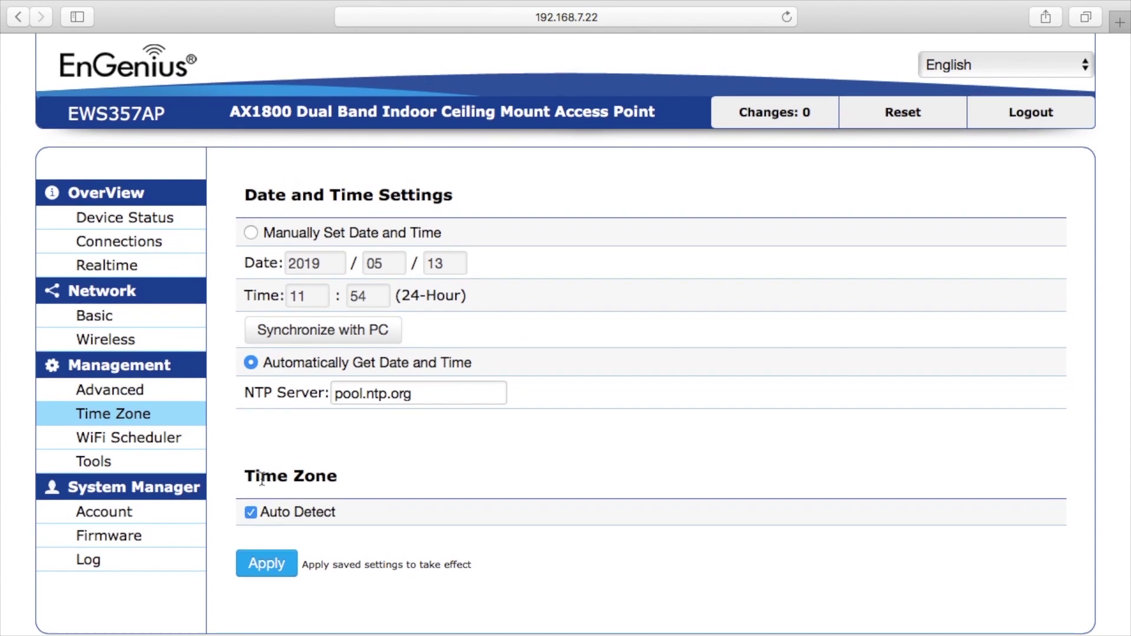
{"action": "left_click", "coordinate": [251, 513]}
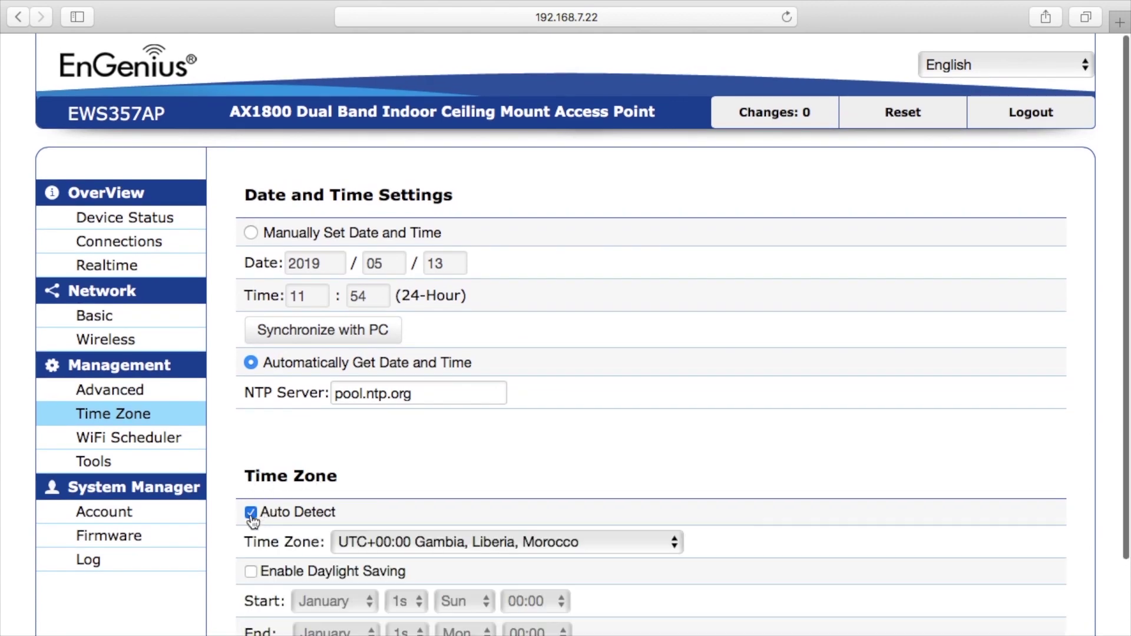
{"action": "left_click", "coordinate": [252, 513]}
{"action": "scroll", "coordinate": [471, 459], "scroll_direction": "down", "scroll_amount": 3}
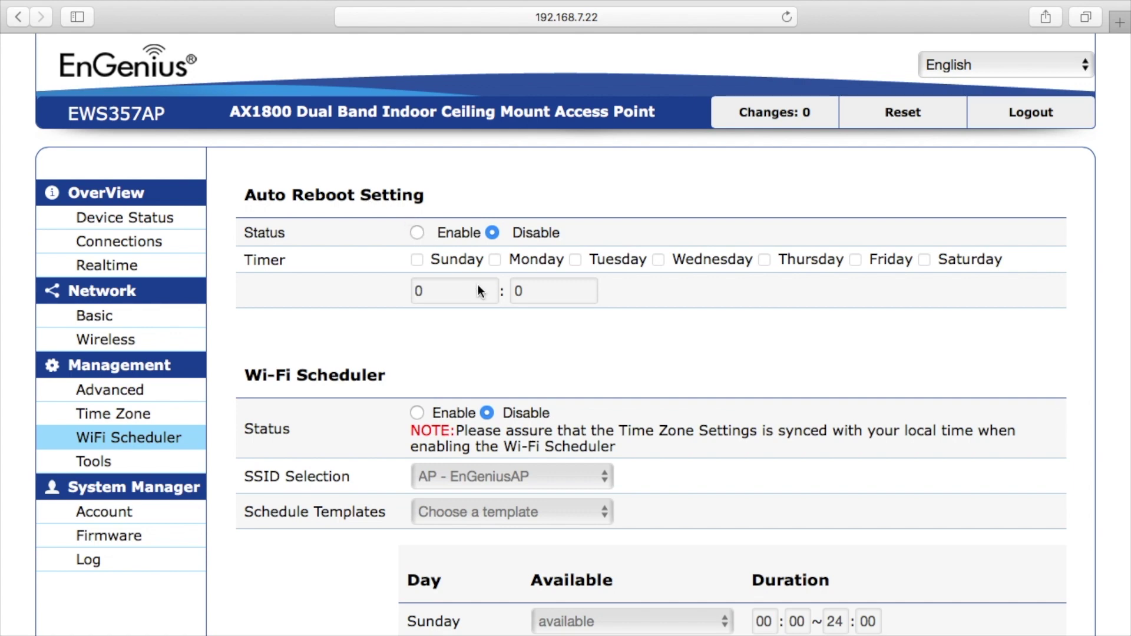
Scroll down to the Wi-Fi Scheduler's Schedule Table, then open the Tools page on its Ping tab.
{"action": "scroll", "coordinate": [458, 318], "scroll_direction": "down", "scroll_amount": 5}
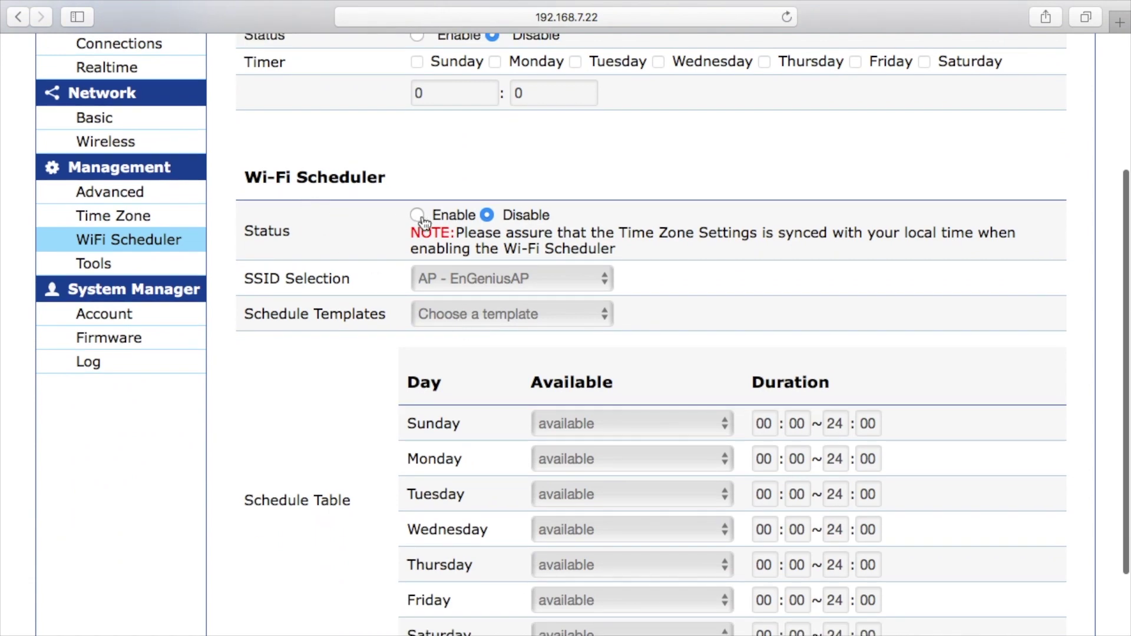
{"action": "scroll", "coordinate": [476, 393], "scroll_direction": "down", "scroll_amount": 3}
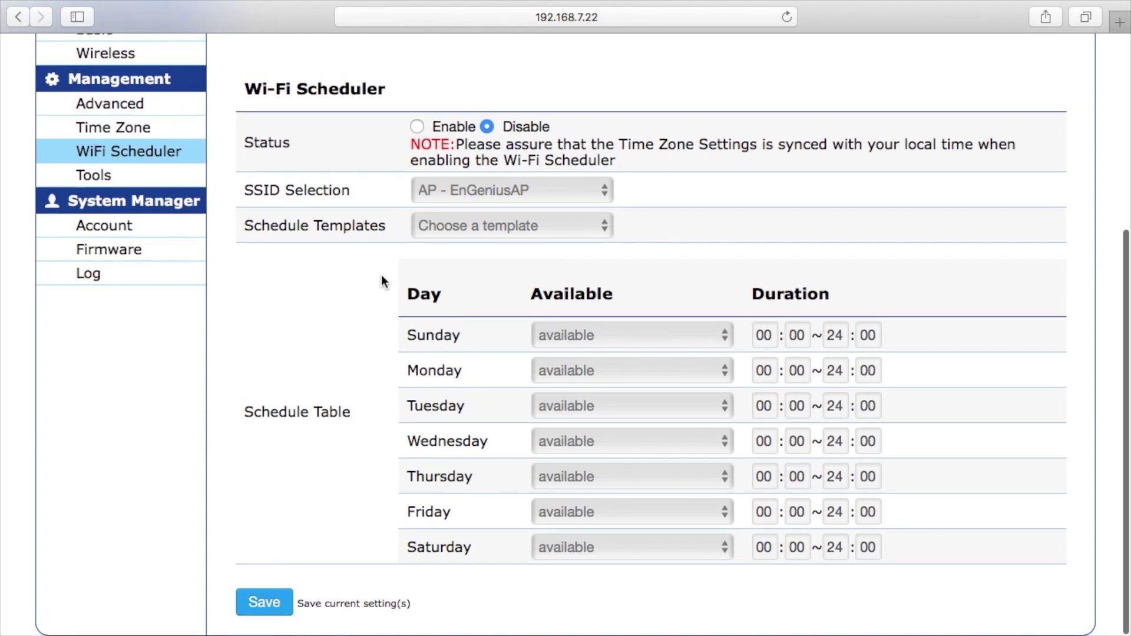
{"action": "left_click", "coordinate": [104, 175]}
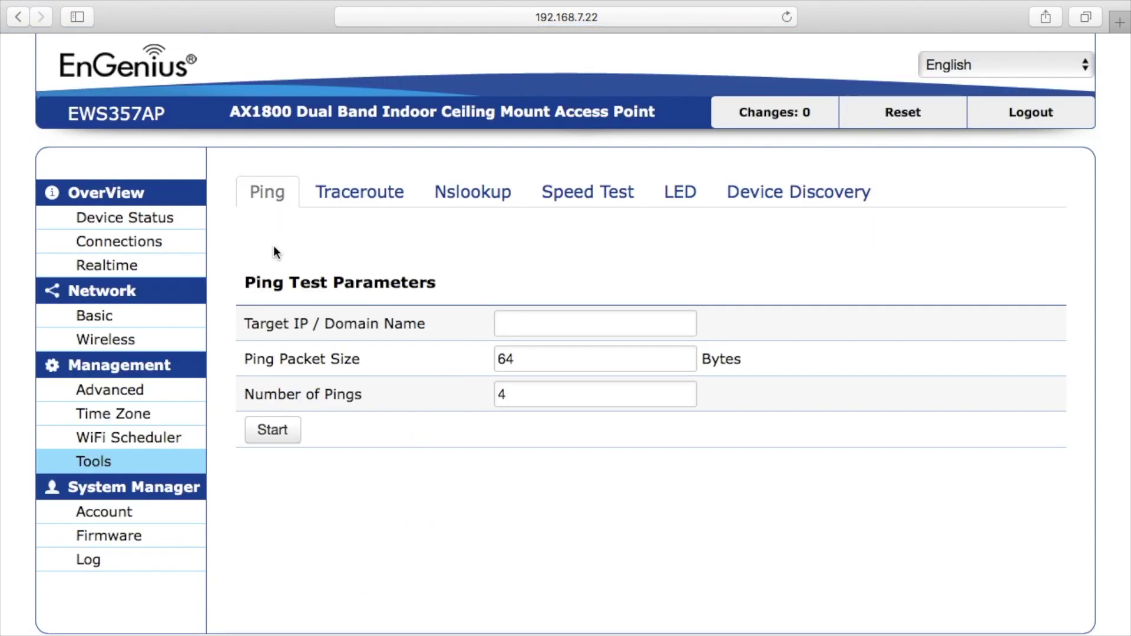
Step through the Traceroute, Nslookup, Speed Test, LED and Device Discovery tabs on the Tools page.
{"action": "left_click", "coordinate": [373, 203]}
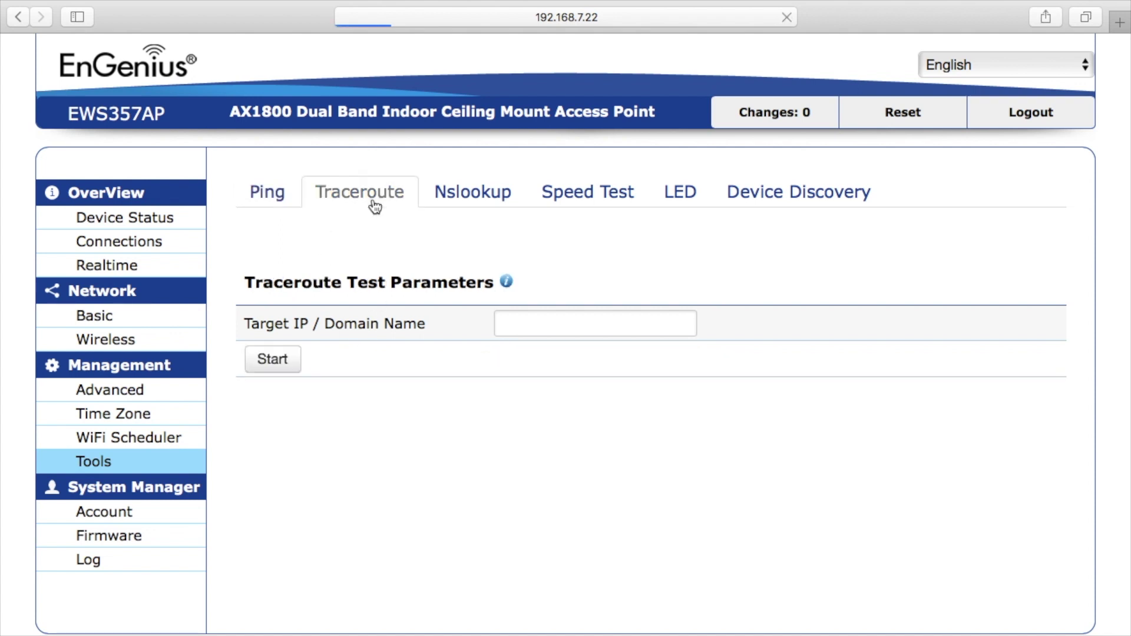
{"action": "left_click", "coordinate": [464, 192]}
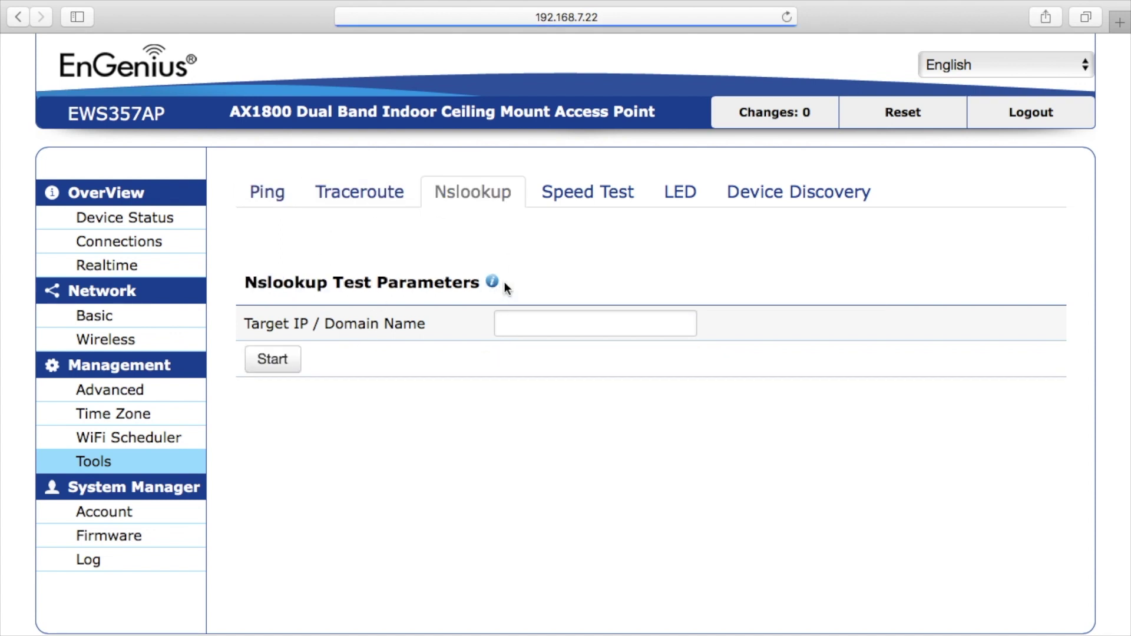
{"action": "left_click", "coordinate": [592, 192]}
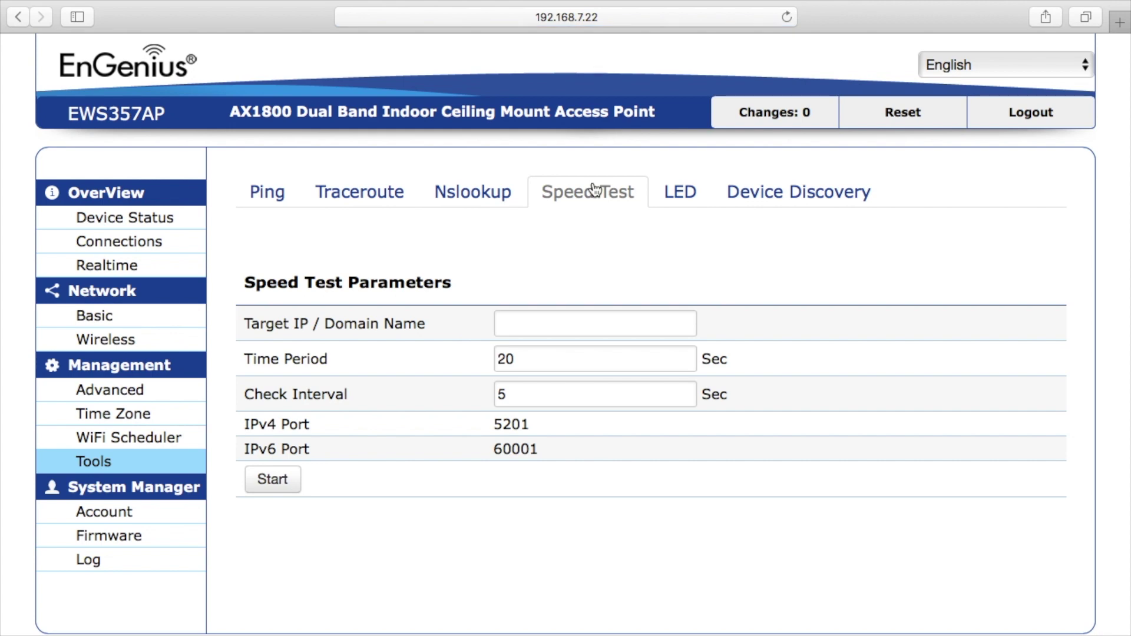
{"action": "left_click", "coordinate": [681, 198]}
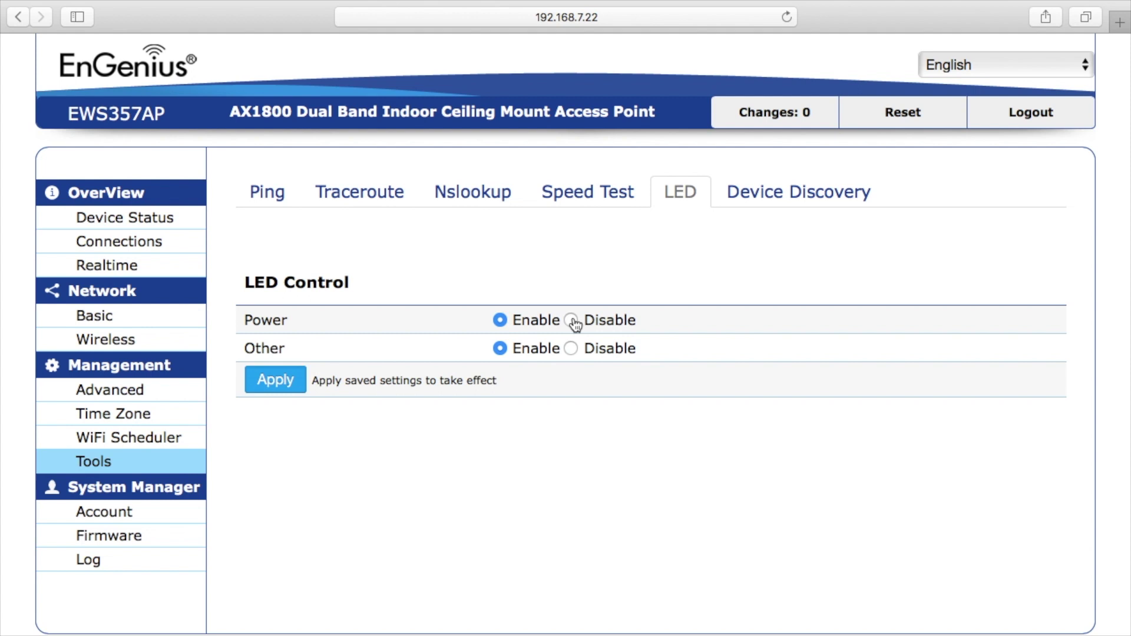
{"action": "left_click", "coordinate": [790, 202]}
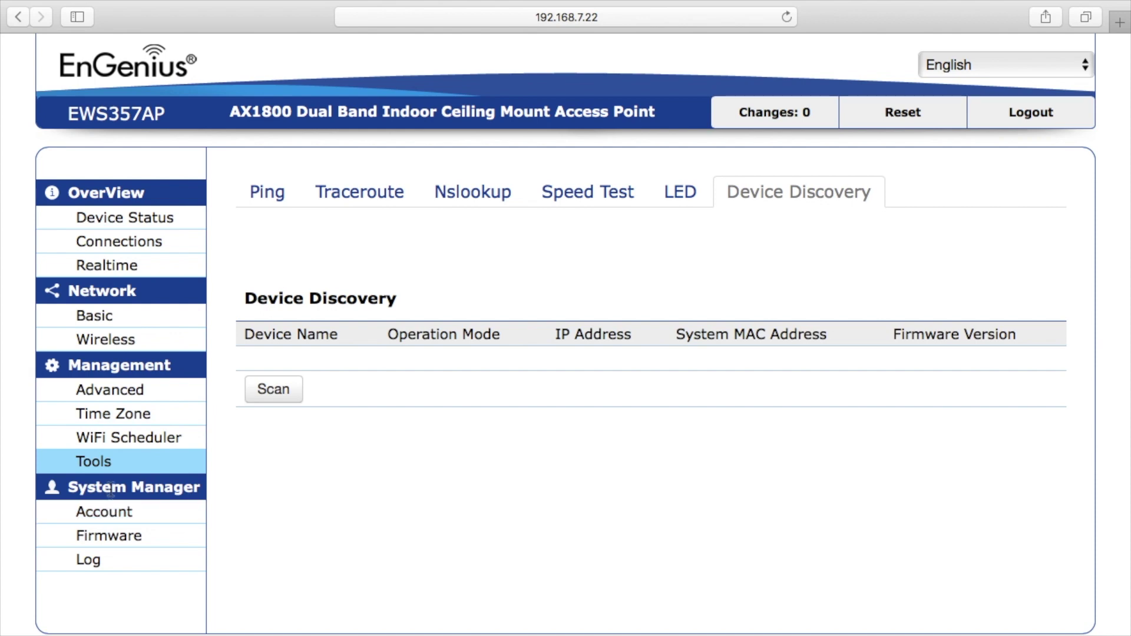
Check the Account page, then scroll the Firmware page (version 3.5.7) down to Backup/Restore Settings.
{"action": "left_click", "coordinate": [78, 511]}
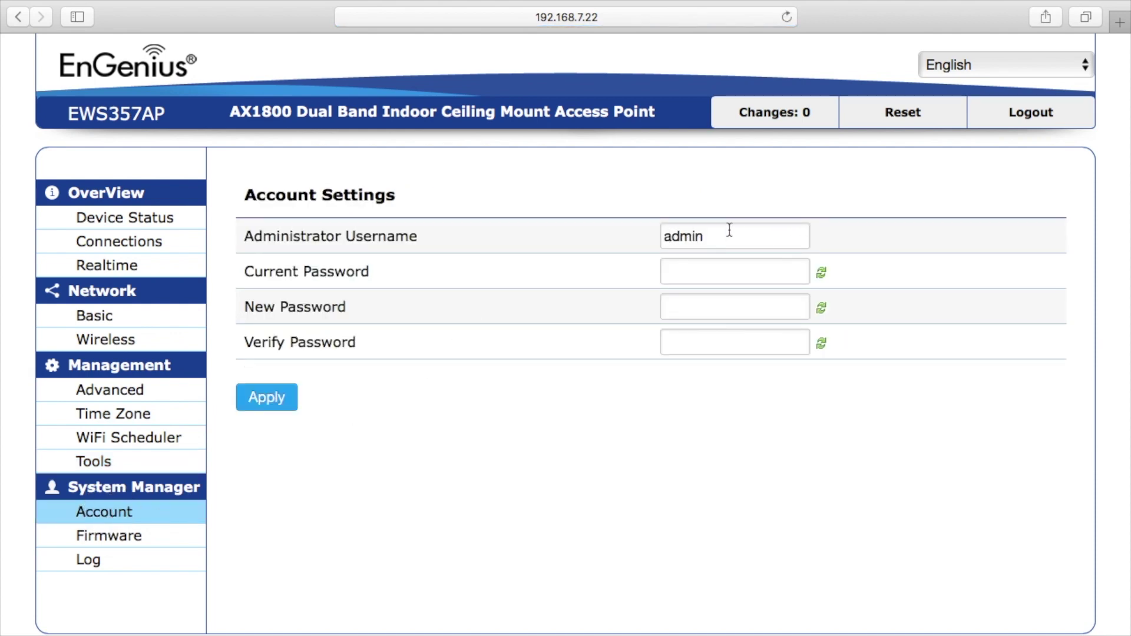
{"action": "left_click", "coordinate": [113, 539]}
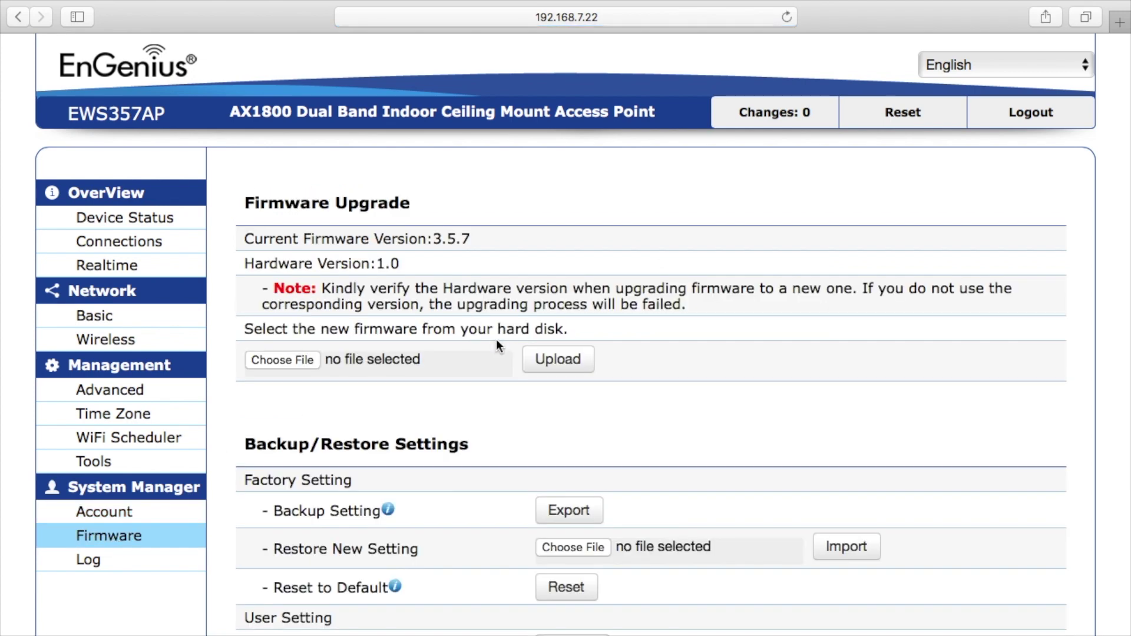
{"action": "scroll", "coordinate": [496, 342], "scroll_direction": "down", "scroll_amount": 3}
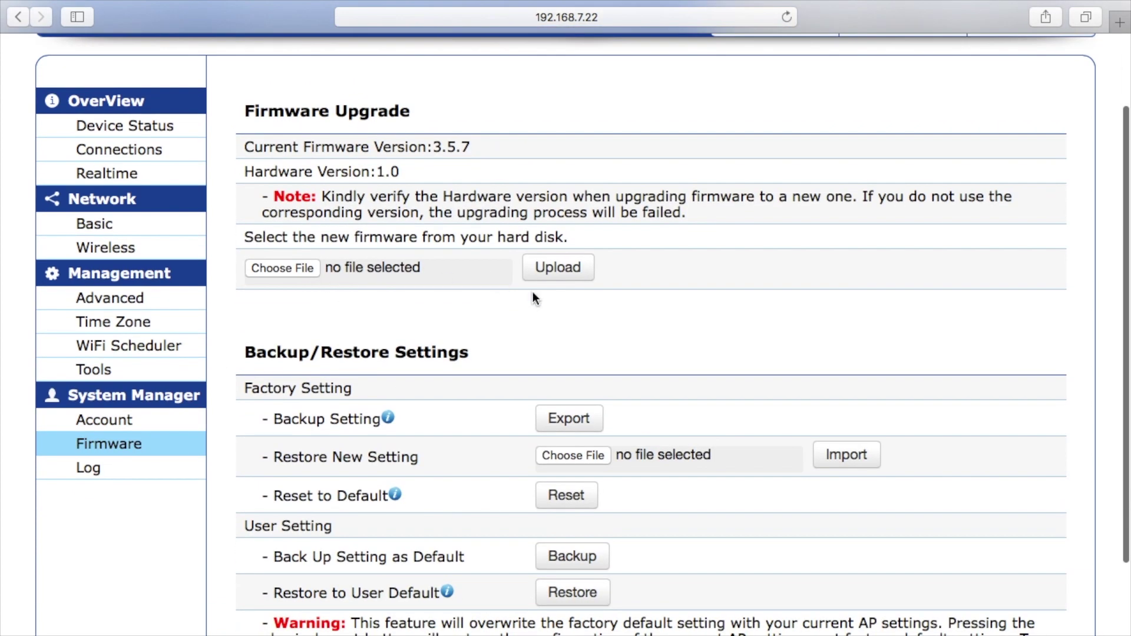
{"action": "scroll", "coordinate": [535, 300], "scroll_direction": "down", "scroll_amount": 2}
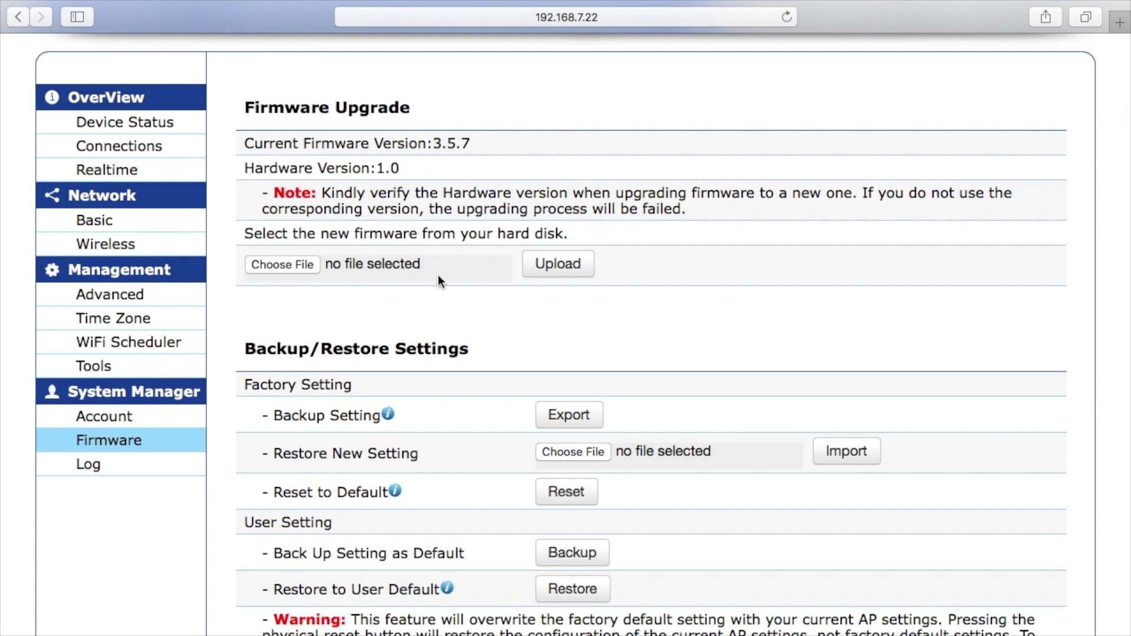
{"action": "scroll", "coordinate": [437, 278], "scroll_direction": "down", "scroll_amount": 3}
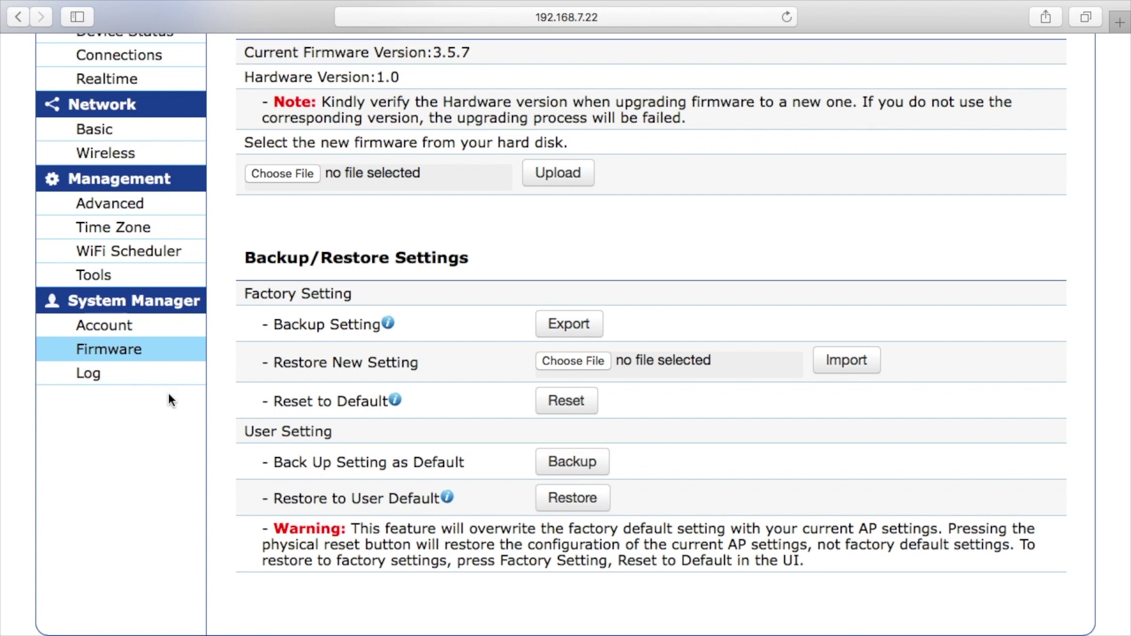
Scroll through the System Log, then bring up the Reset page with Reboot and Restore Default options.
{"action": "left_click", "coordinate": [104, 377]}
{"action": "scroll", "coordinate": [558, 333], "scroll_direction": "down", "scroll_amount": 2}
{"action": "scroll", "coordinate": [691, 257], "scroll_direction": "down", "scroll_amount": 3}
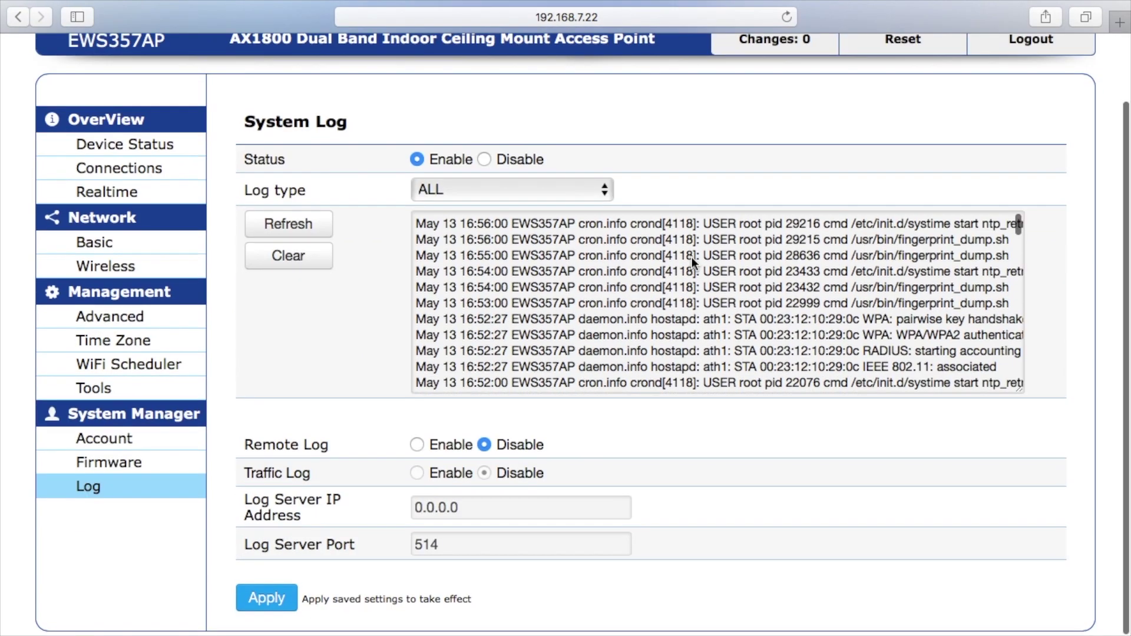
{"action": "scroll", "coordinate": [428, 457], "scroll_direction": "up", "scroll_amount": 3}
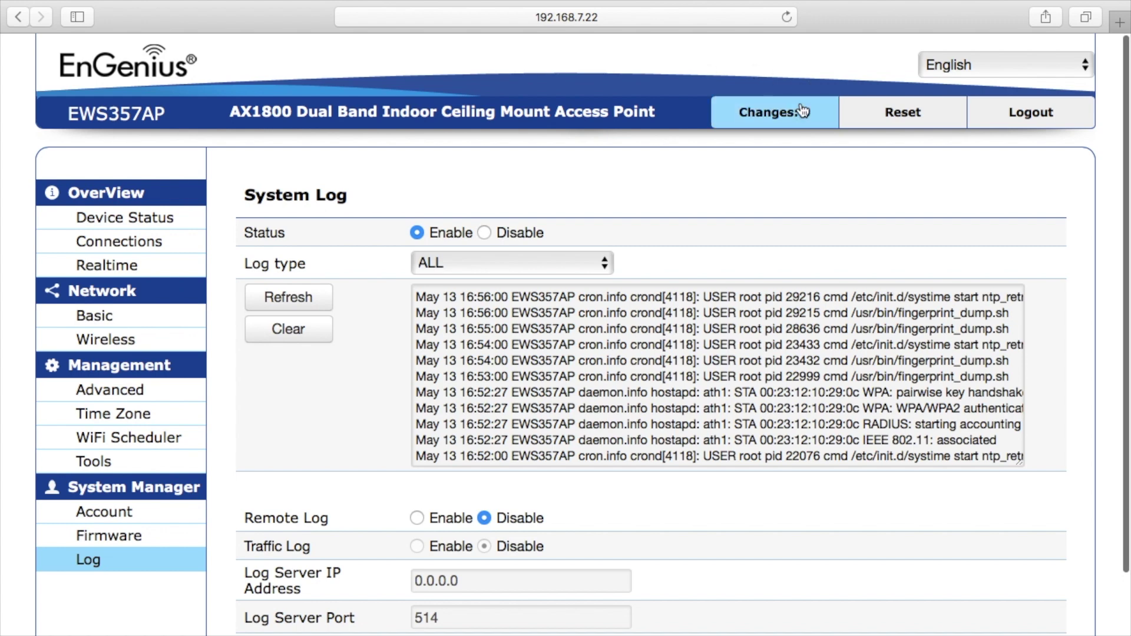
{"action": "left_click", "coordinate": [920, 115]}
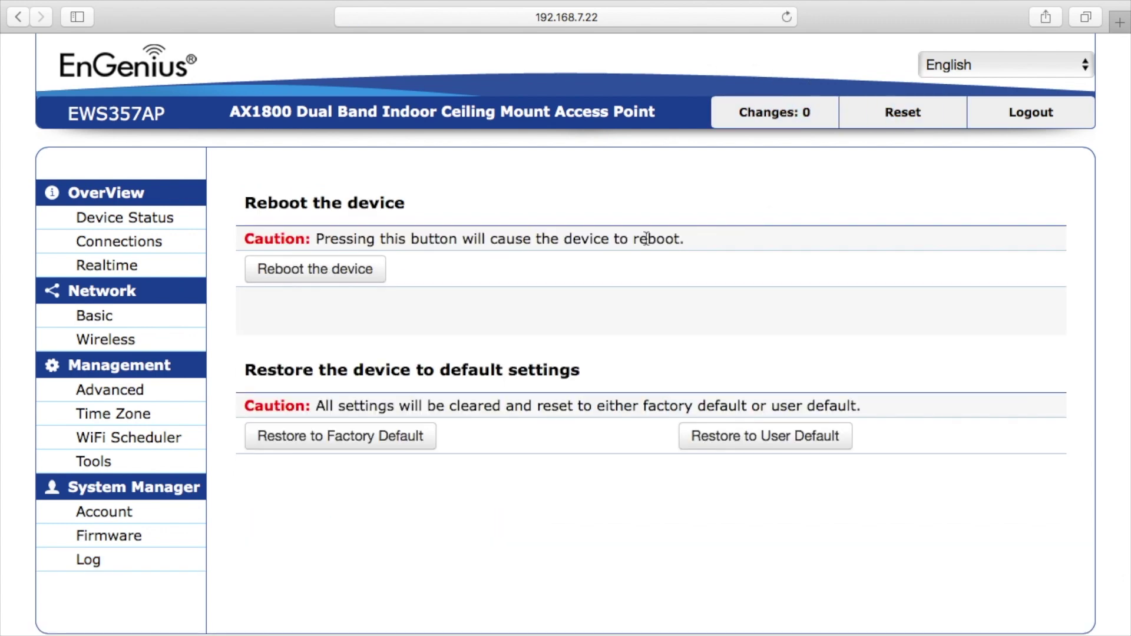